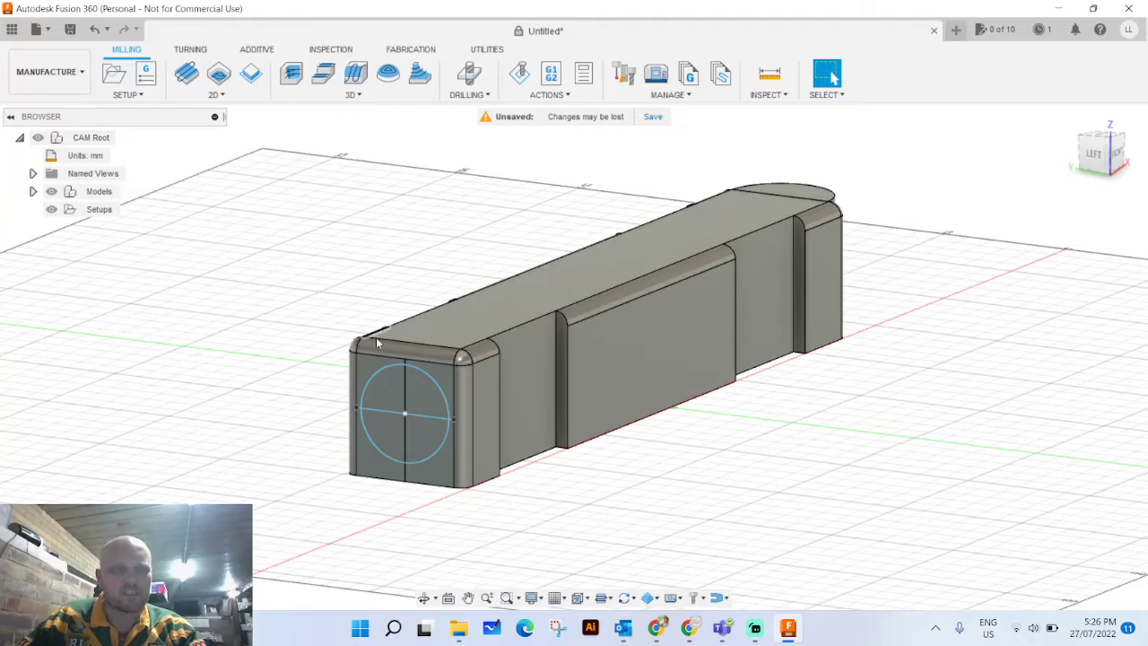
Create a new machining setup for the block model.
click(106, 211)
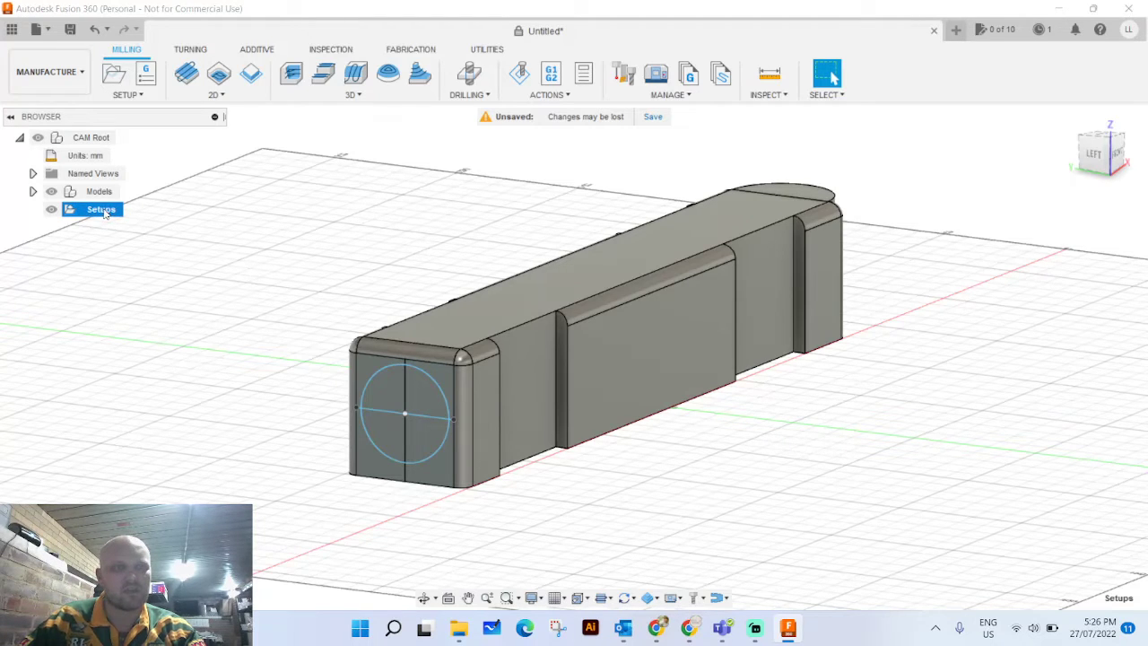
click(115, 75)
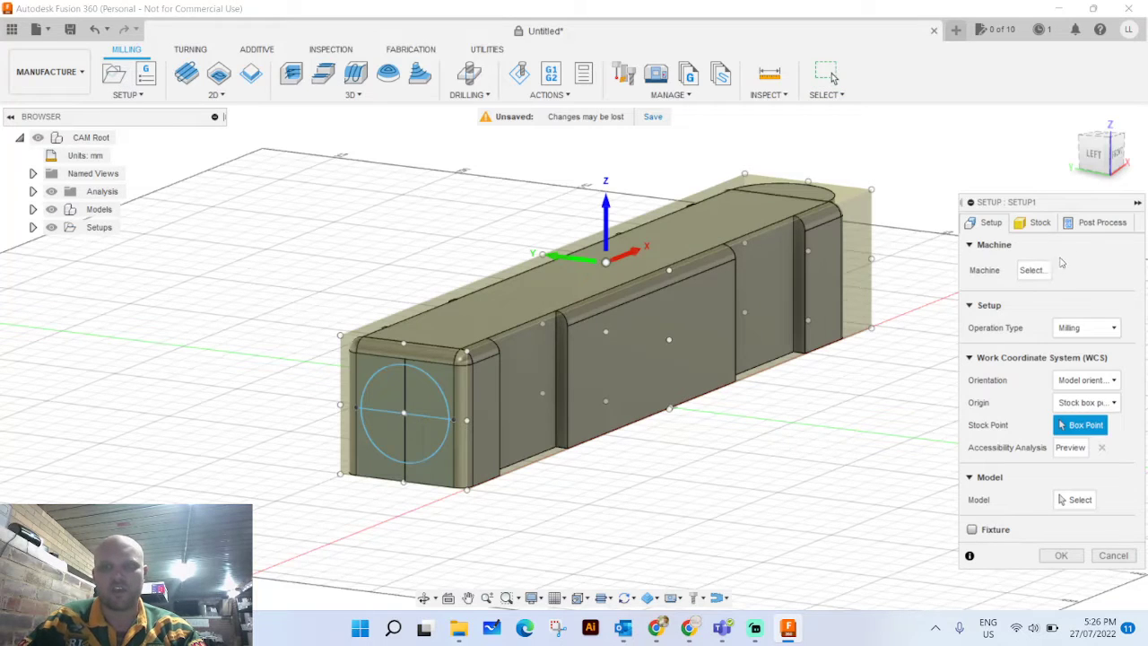
Browse the milling machines in the Fusion 360 machine library and close it without choosing one.
click(1045, 271)
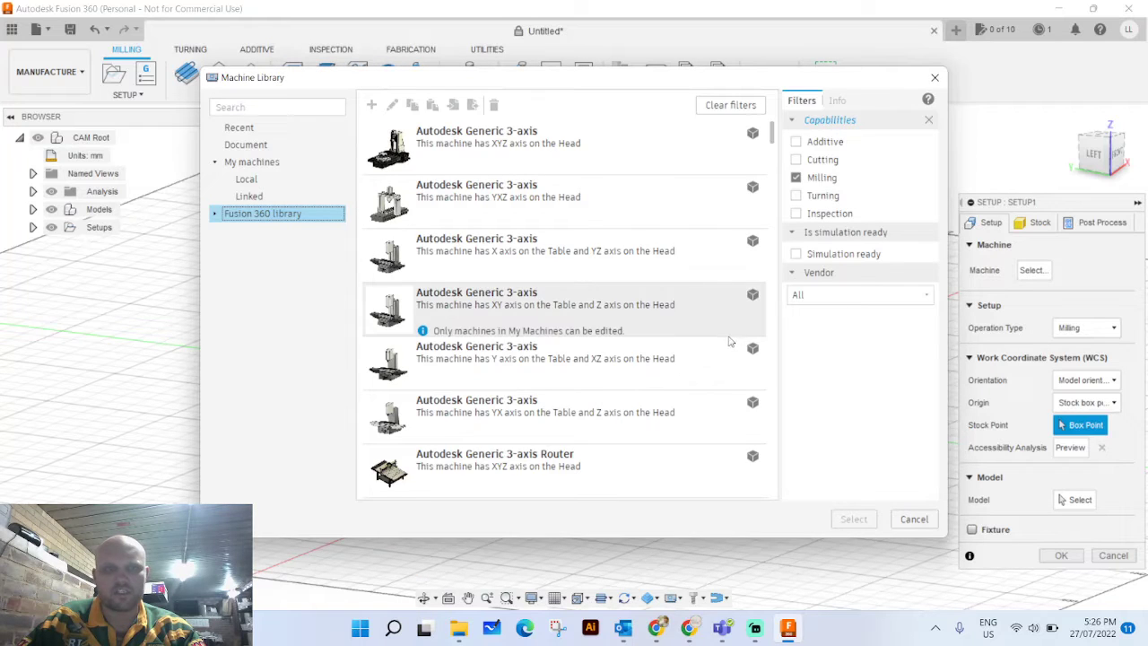
scroll(656, 344, down, 10)
scroll(656, 344, down, 8)
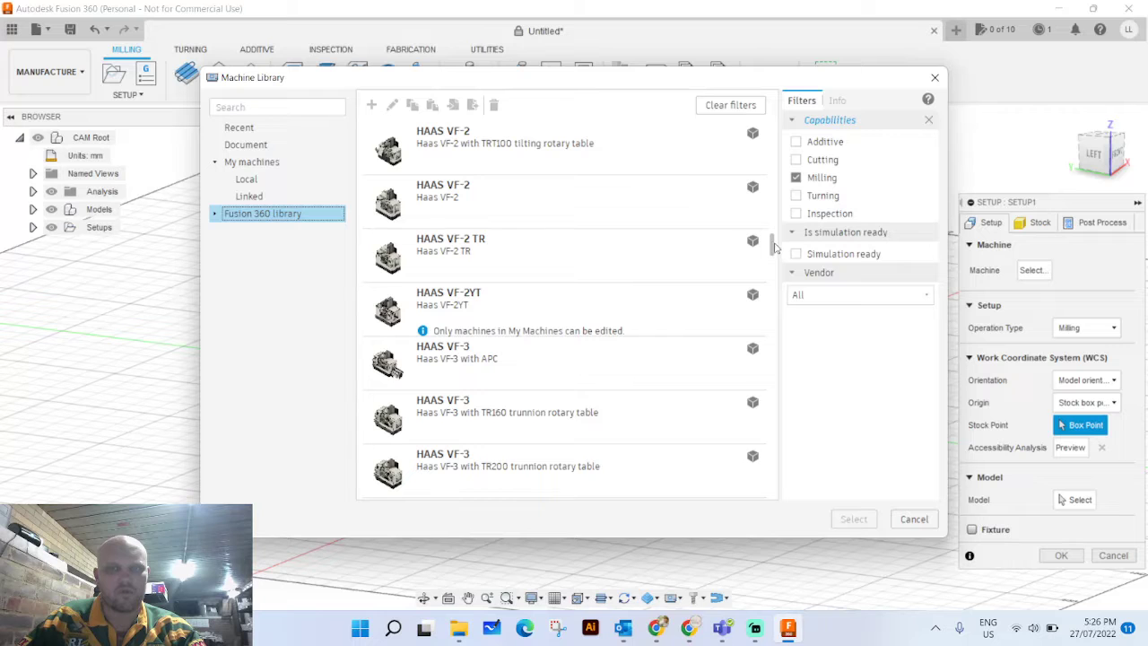
drag(775, 248, 765, 492)
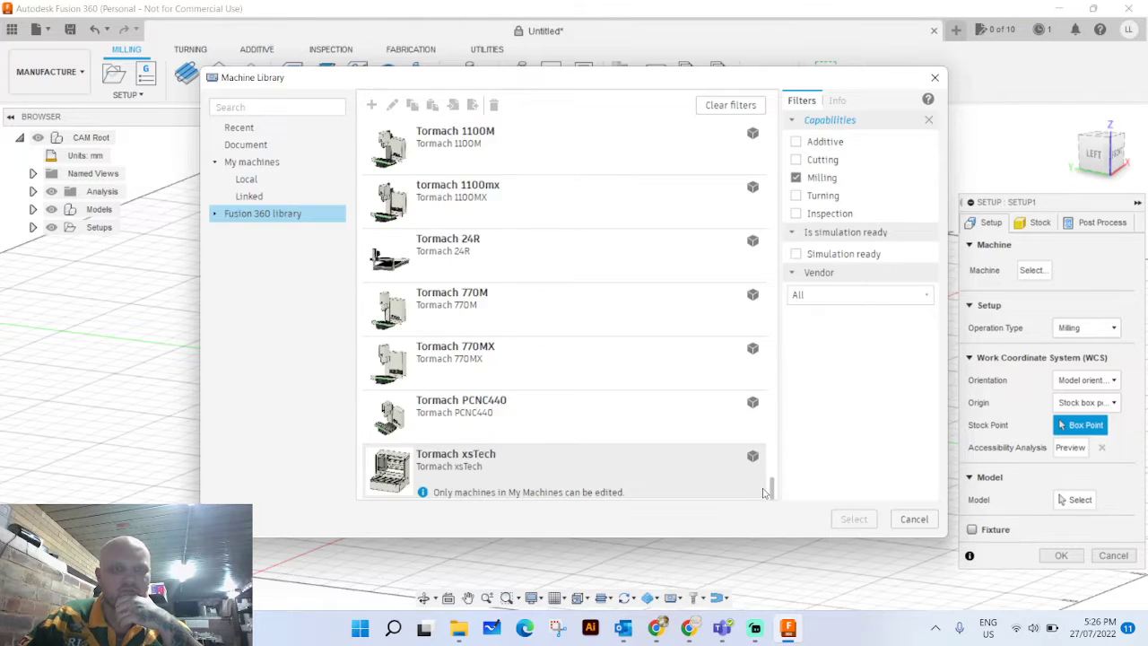
click(914, 520)
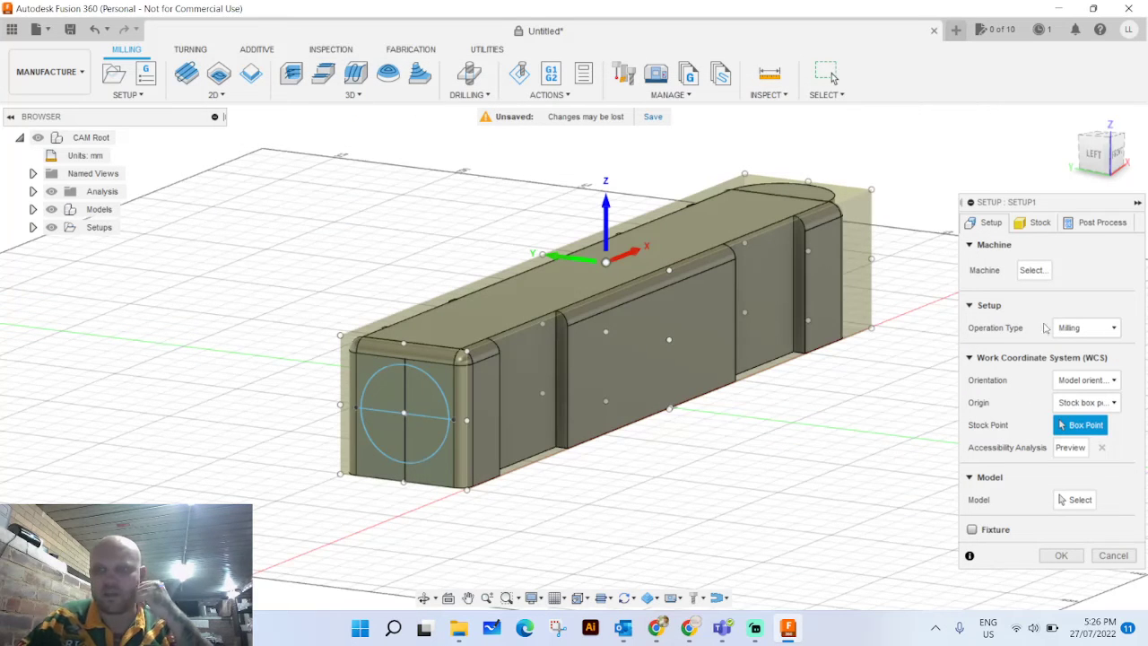
Review the setup's stock and post-process settings, and return to the main setup settings.
shift+middle_drag(628, 327, 644, 306)
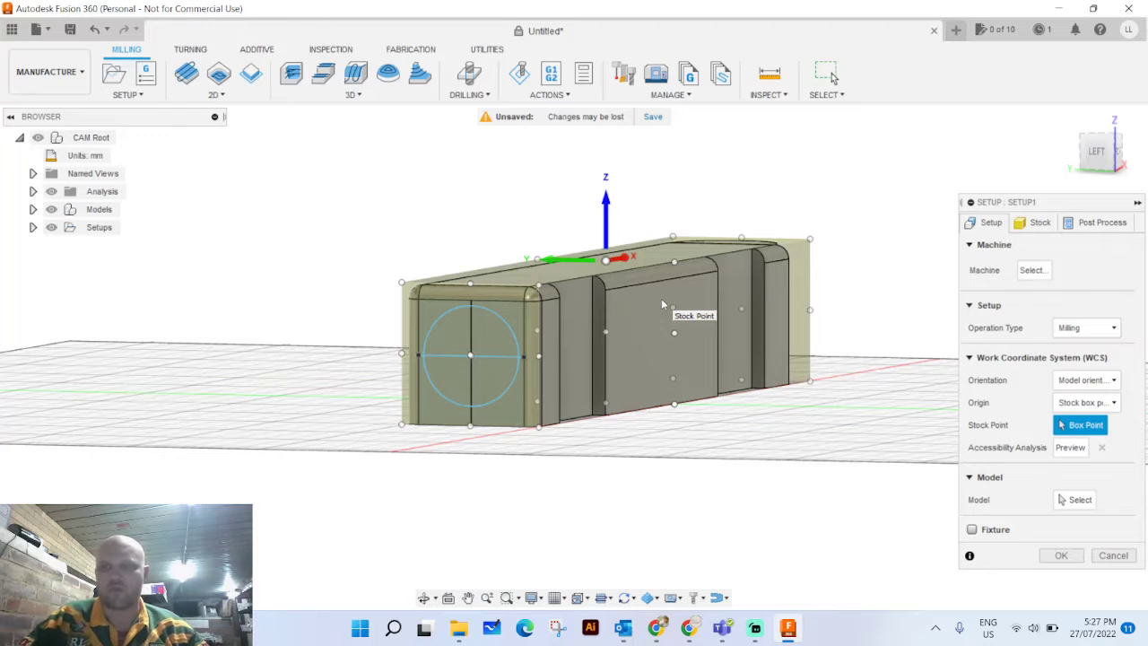
click(1047, 221)
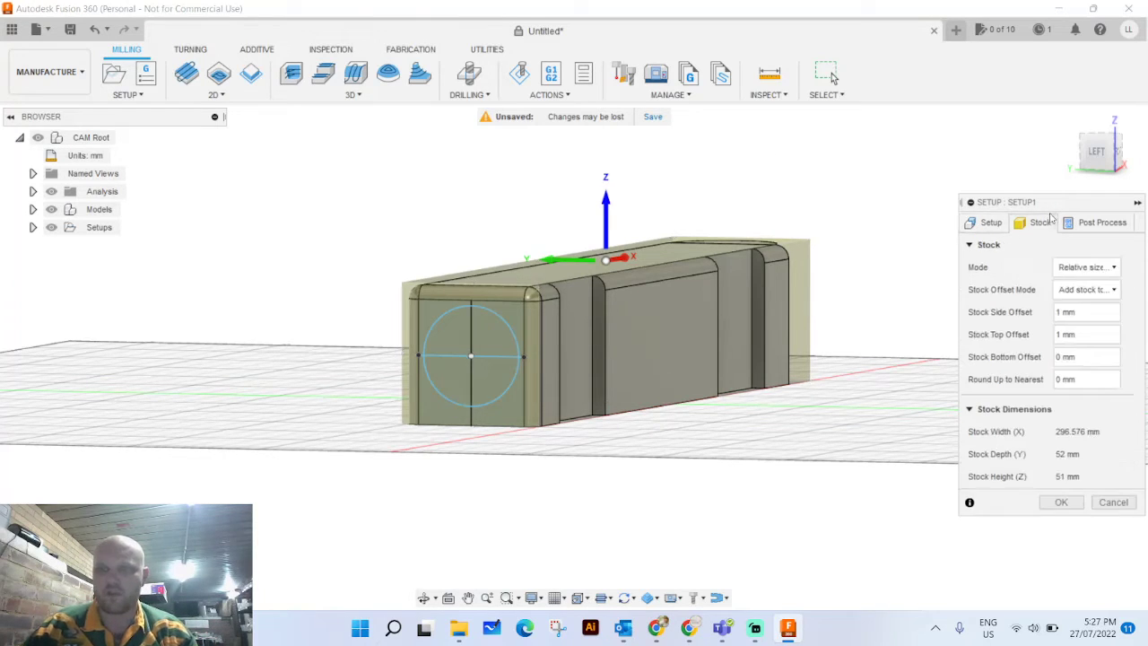
click(1071, 223)
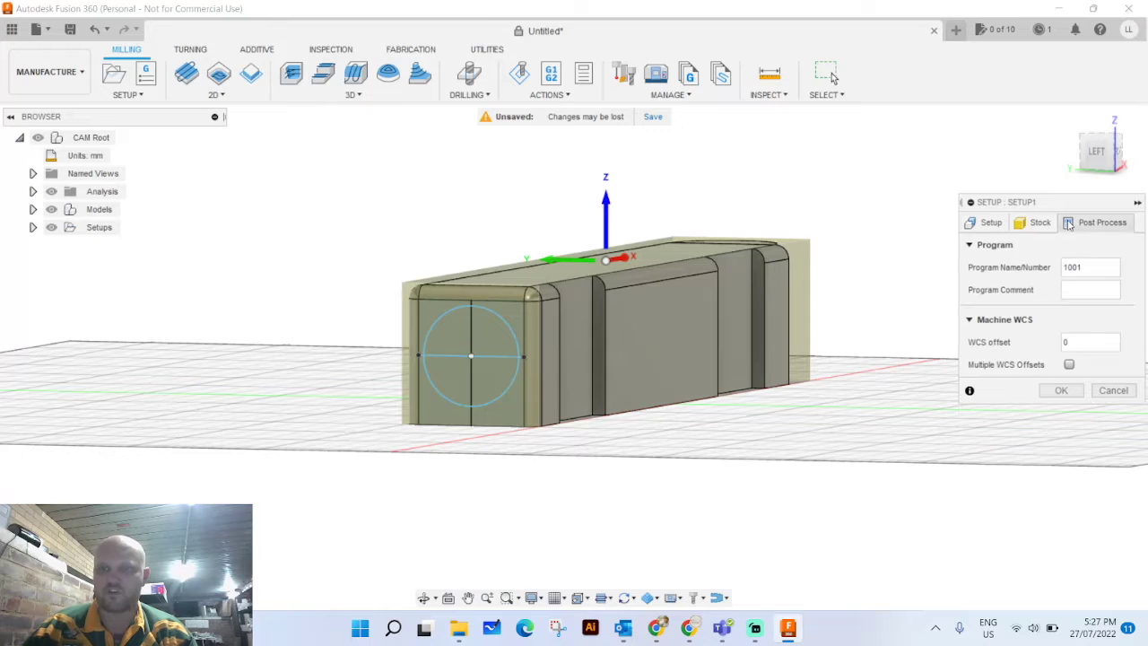
click(991, 224)
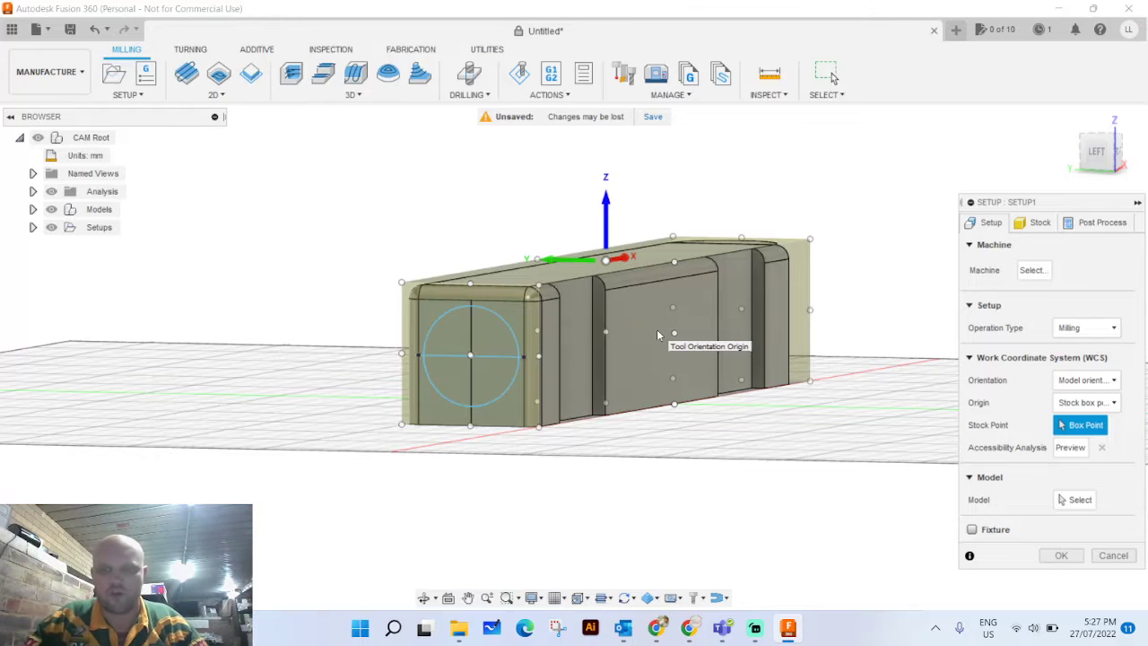
Set the WCS origin to a selected point at the centre of the sketched circle on the block's end face.
click(1073, 380)
click(1073, 381)
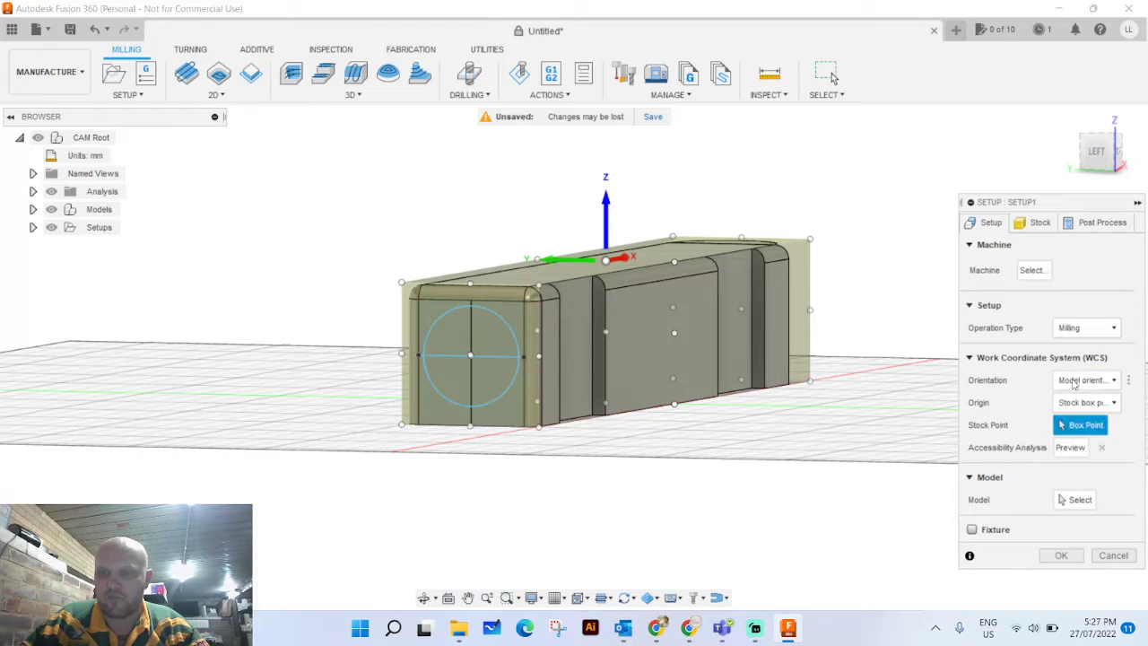
click(1083, 402)
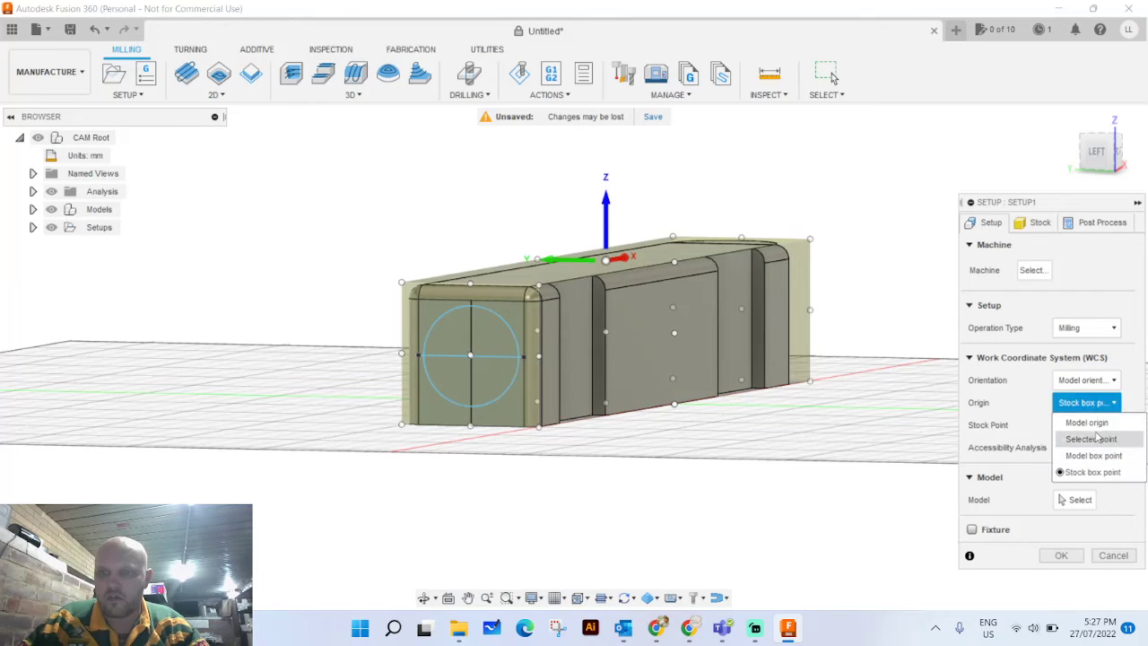
click(1086, 407)
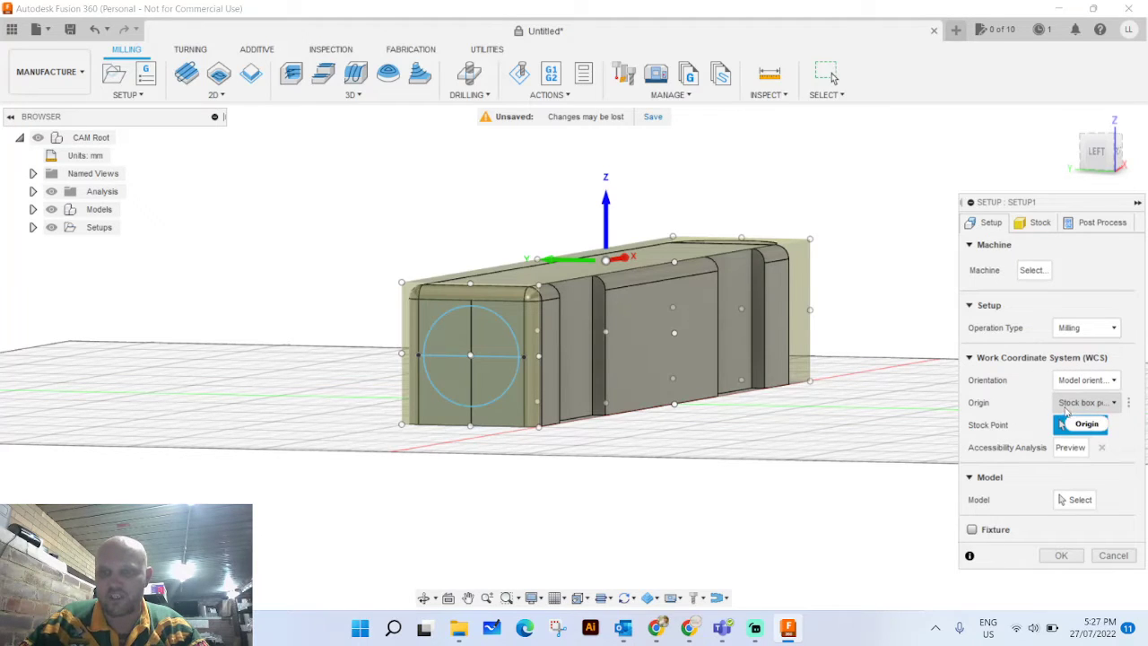
click(1087, 402)
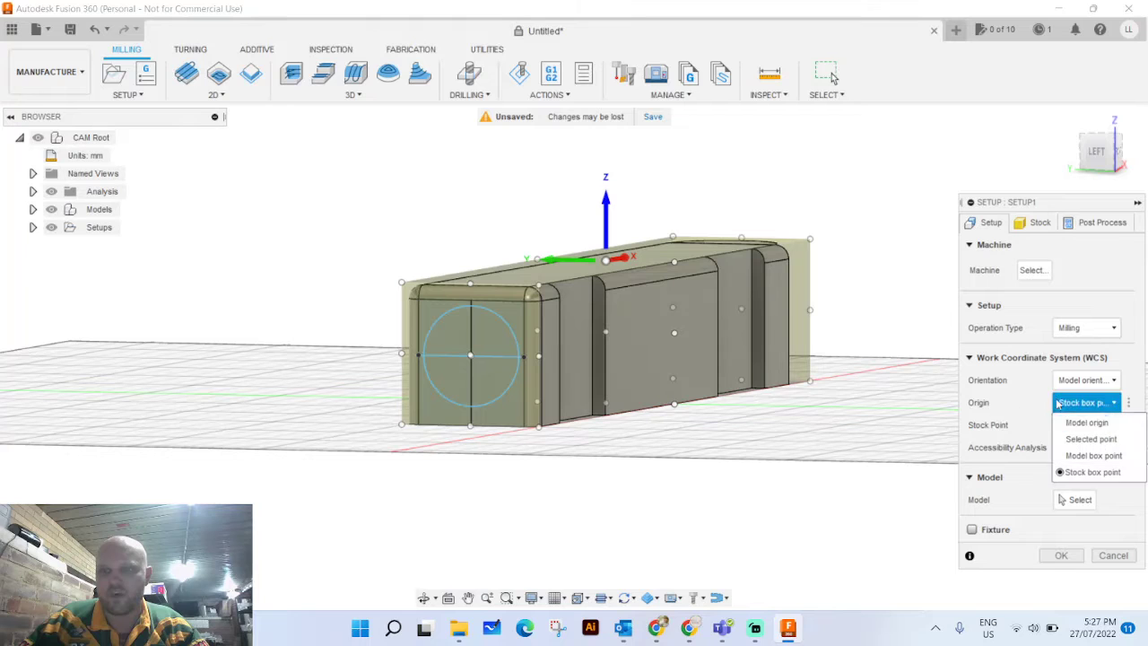
click(1083, 440)
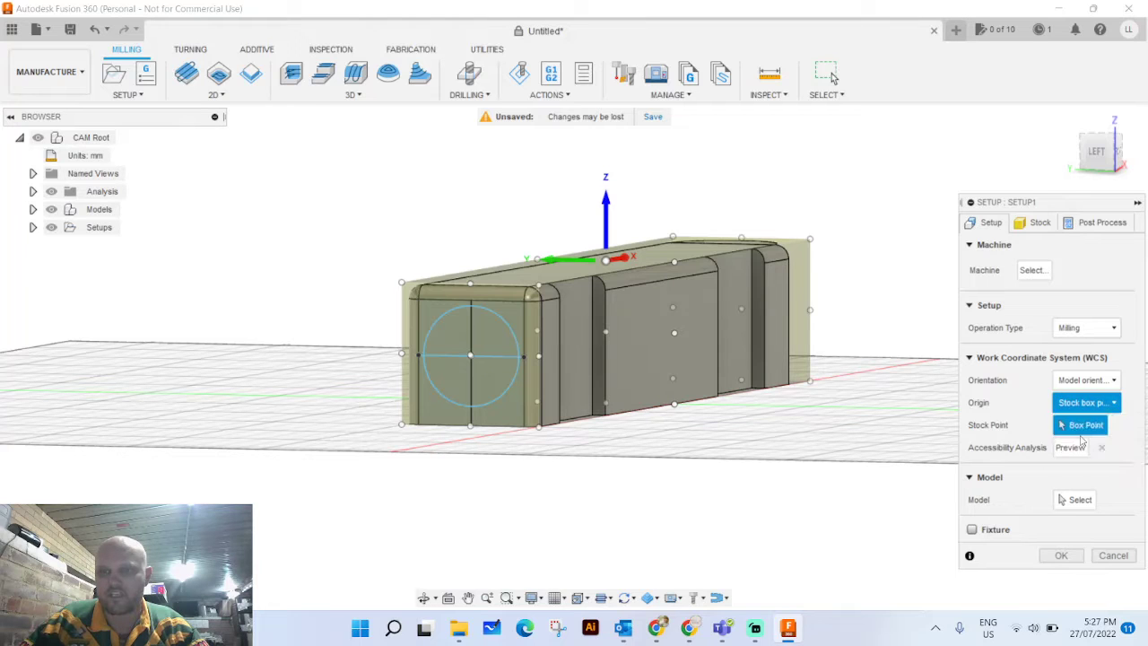
click(470, 358)
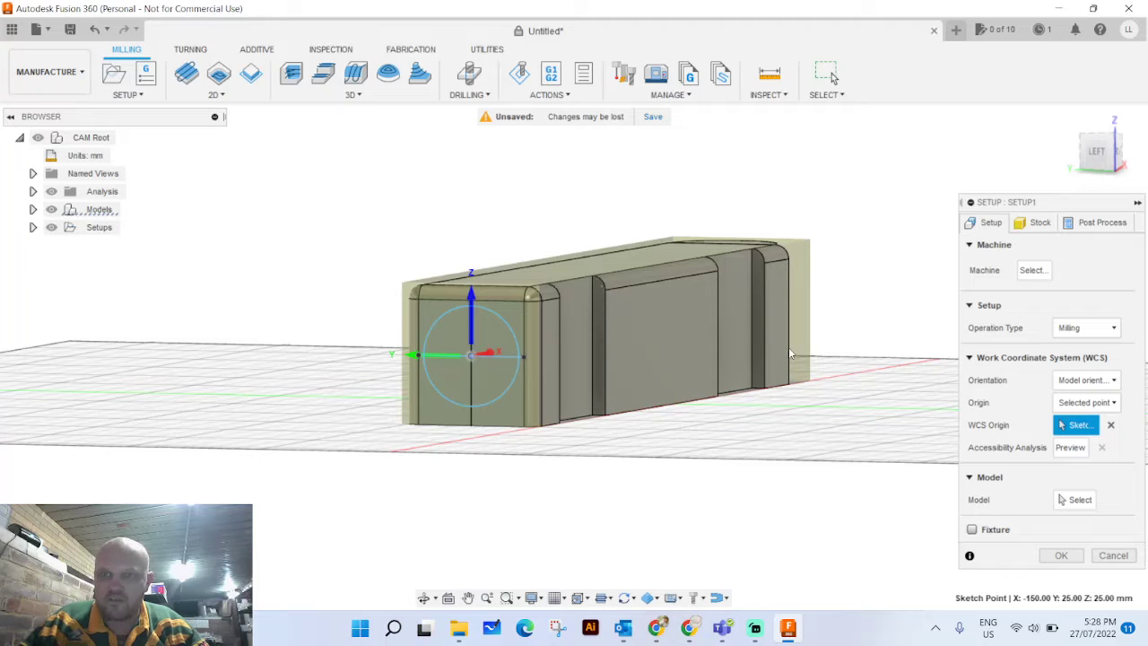
Keep the operation type as Milling and try reversing the X, Y and Z axes of the work coordinate system.
click(1068, 327)
click(1066, 347)
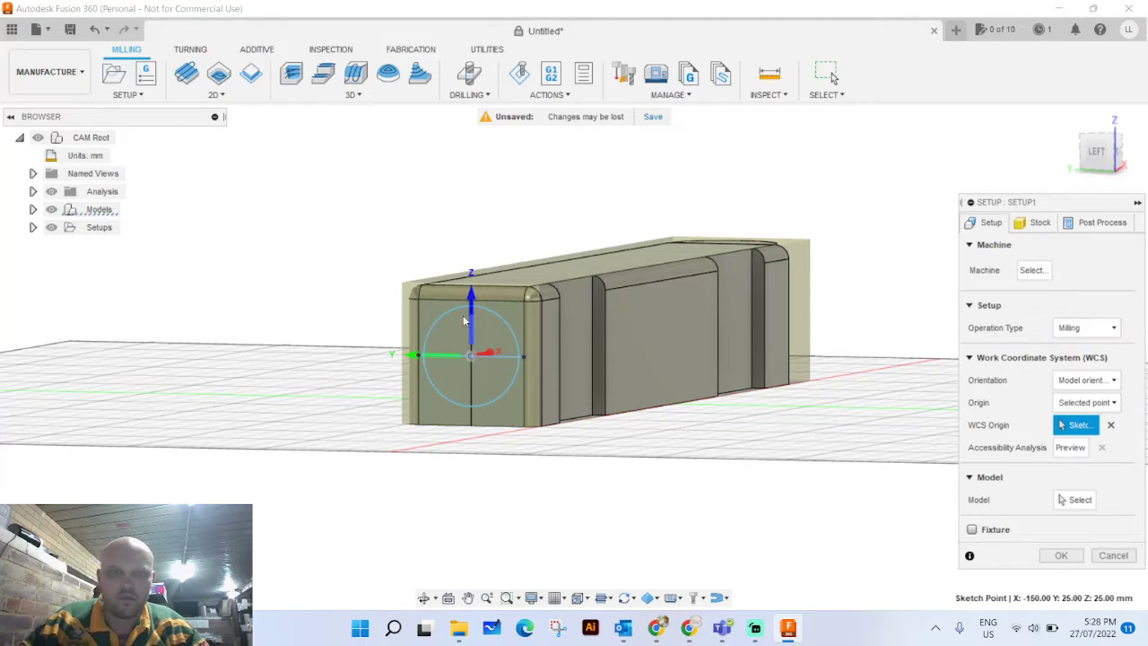
click(416, 355)
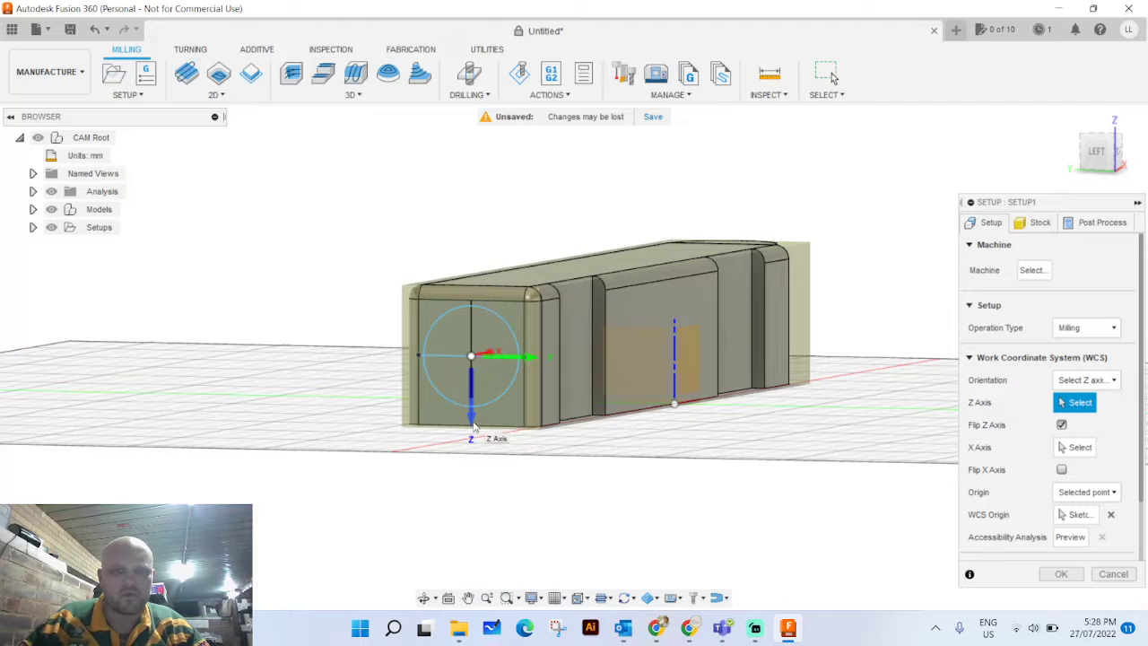
click(465, 427)
click(433, 358)
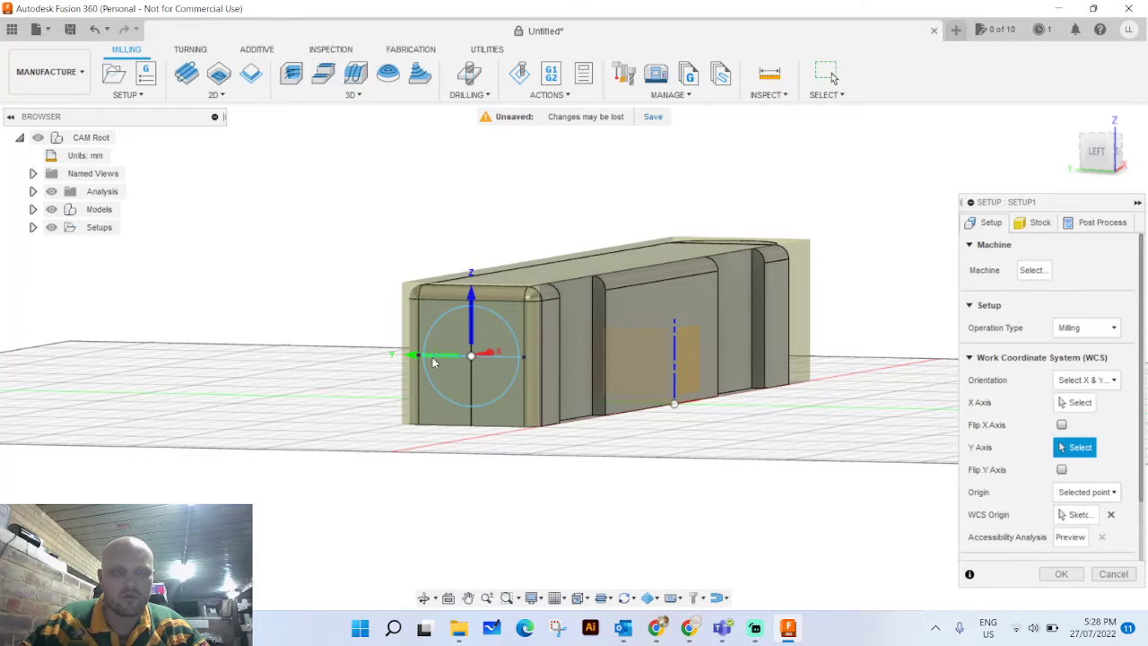
click(489, 358)
click(495, 356)
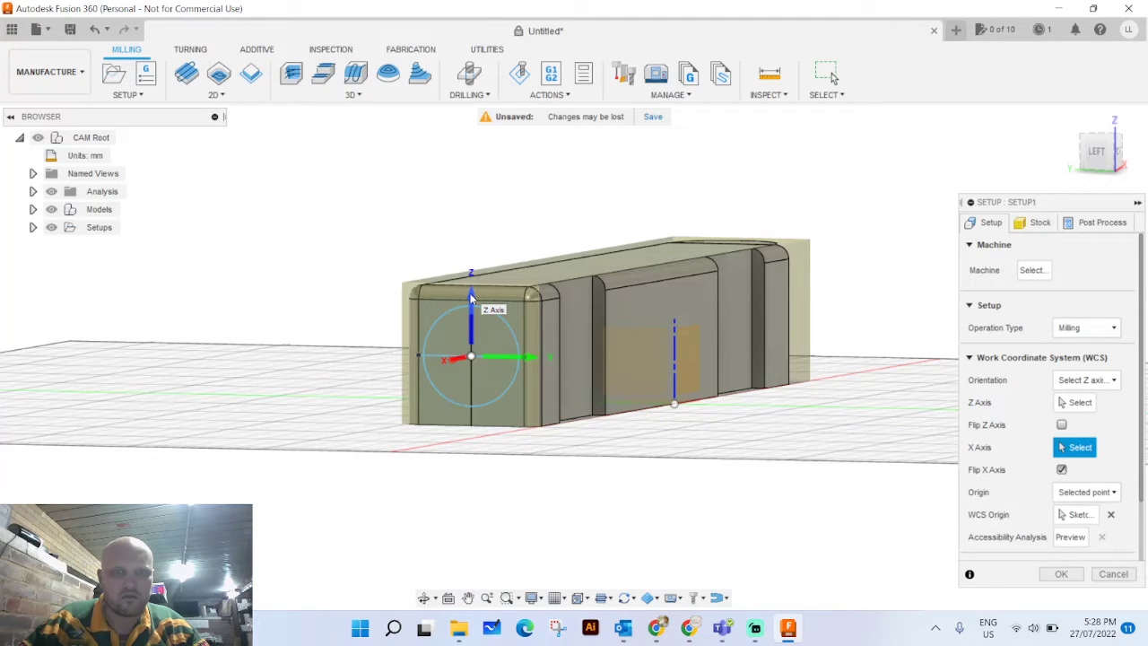
click(471, 296)
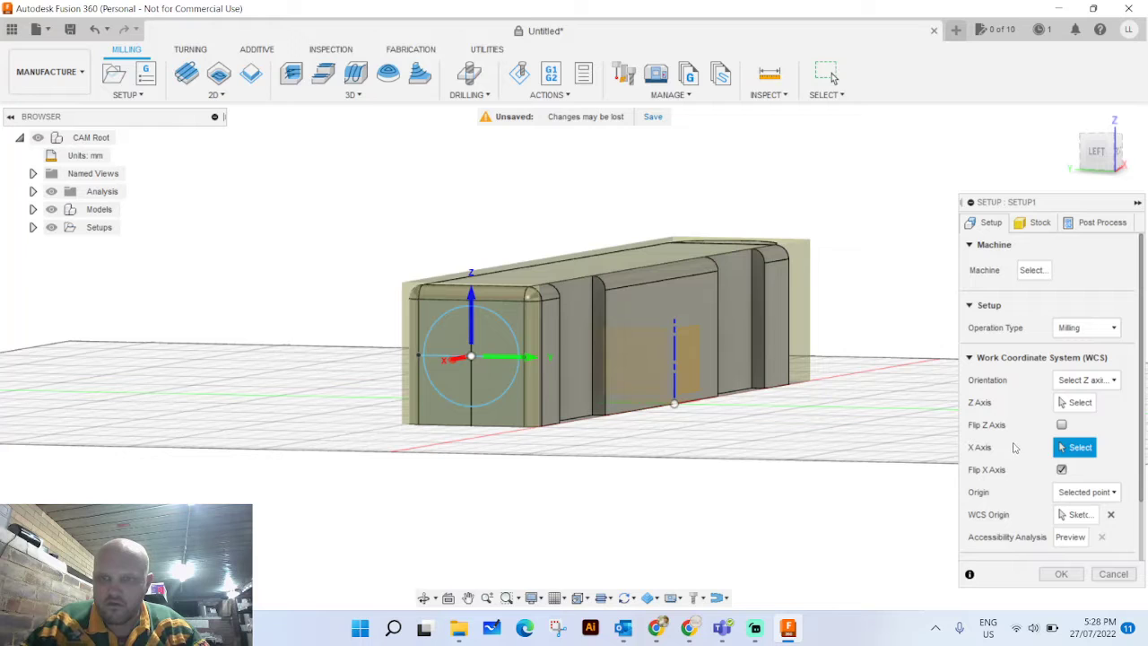
click(1070, 402)
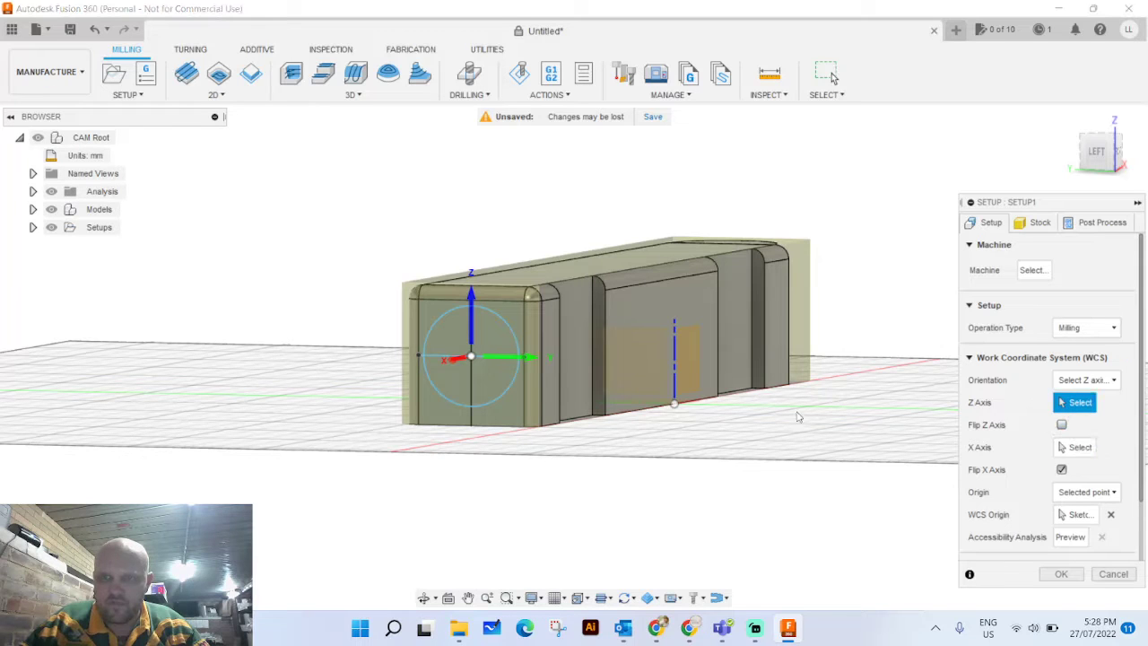
click(518, 359)
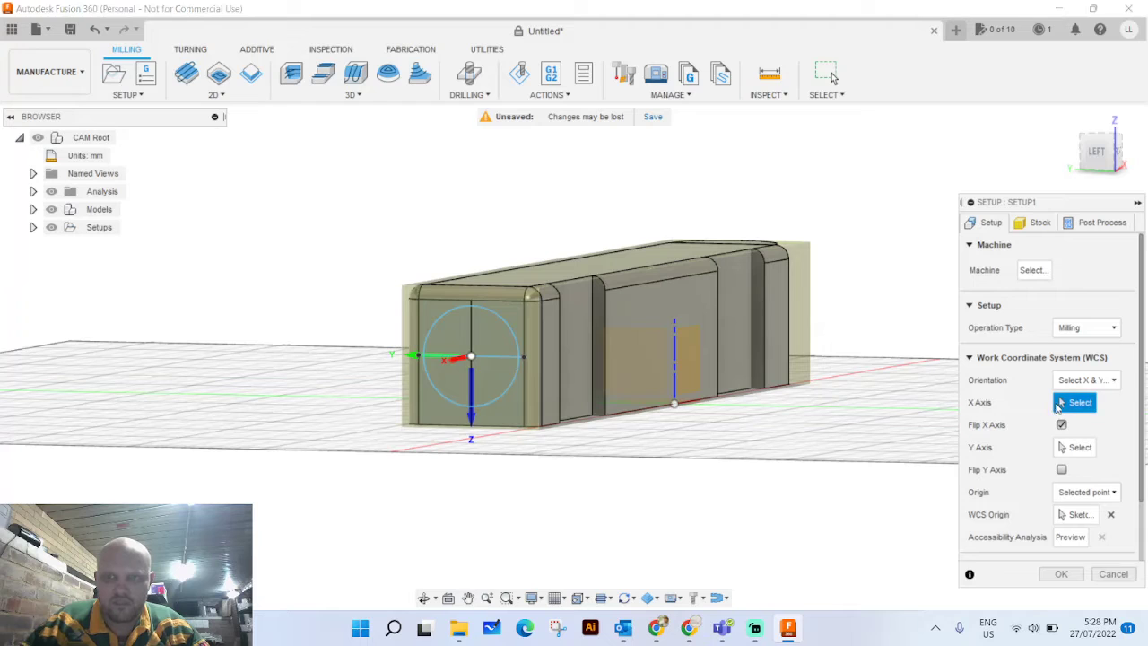
Orient the WCS by Z axis/plane & Y axis, align Z with the end face's horizontal sketch line, and flip the Y axis.
scroll(1014, 441, down, 2)
scroll(1037, 453, up, 1)
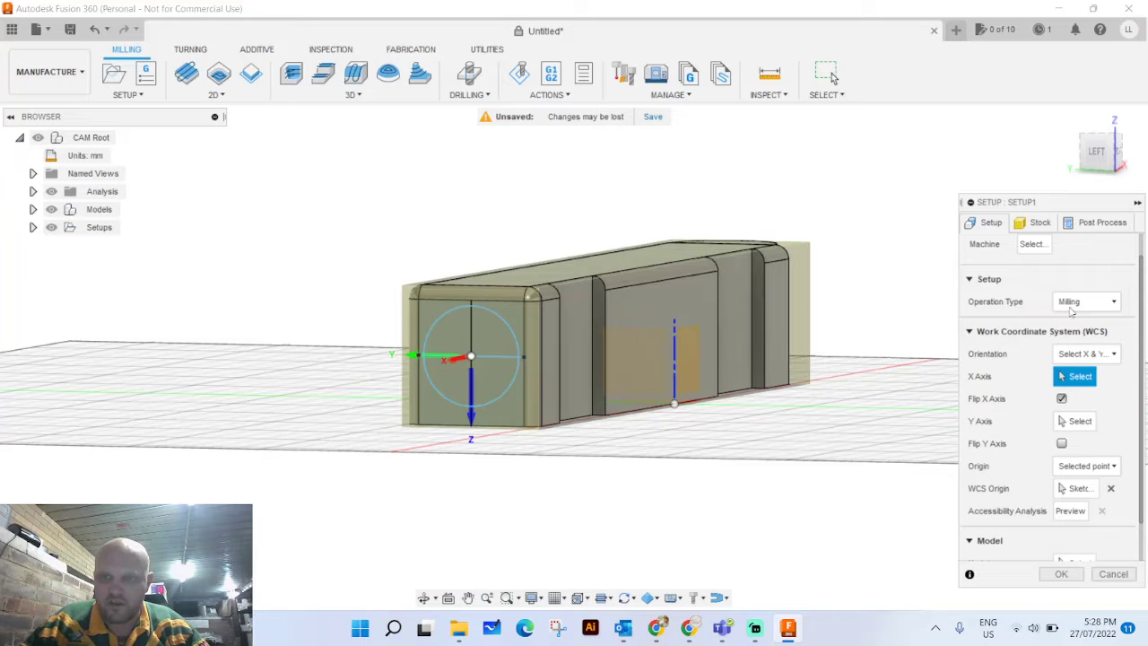
click(1086, 354)
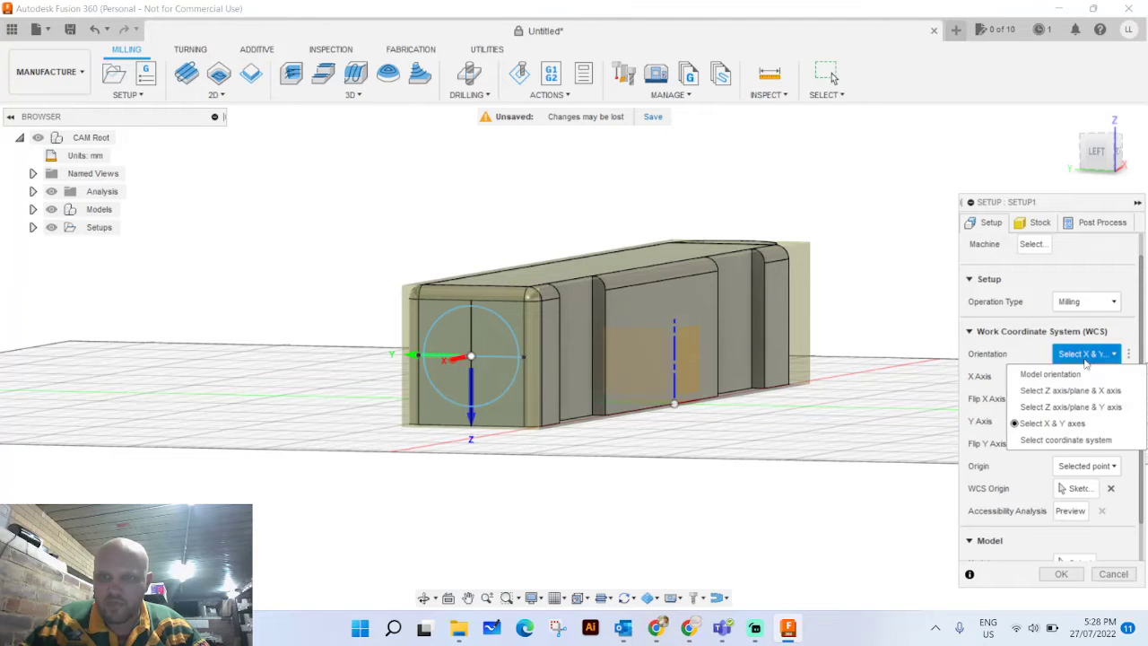
click(1047, 408)
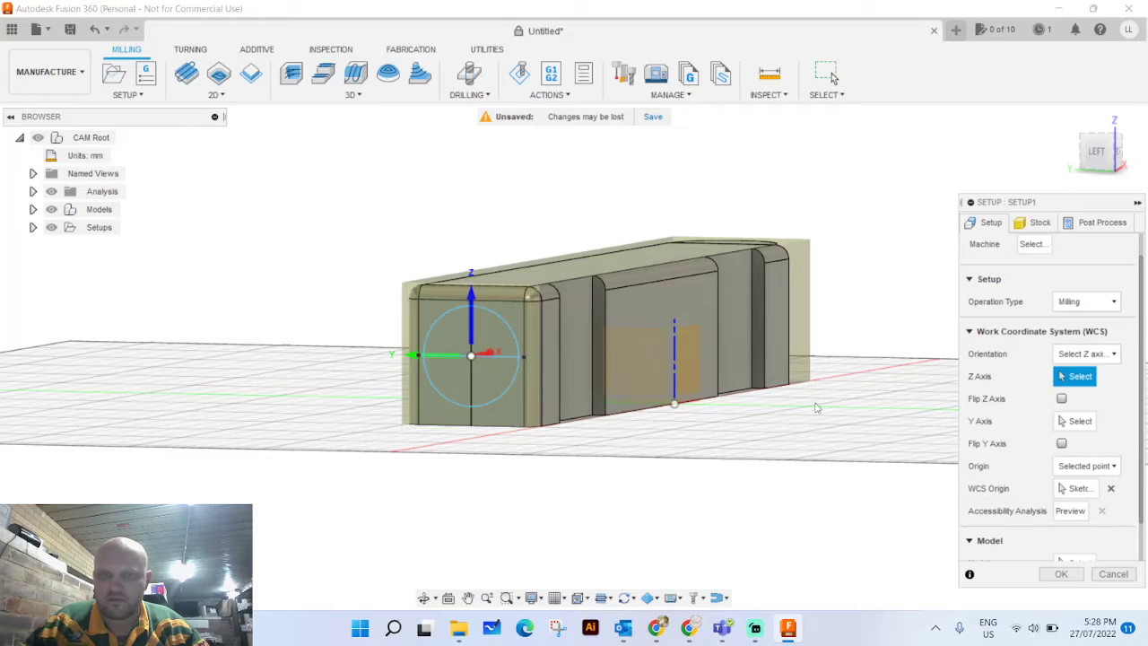
click(516, 362)
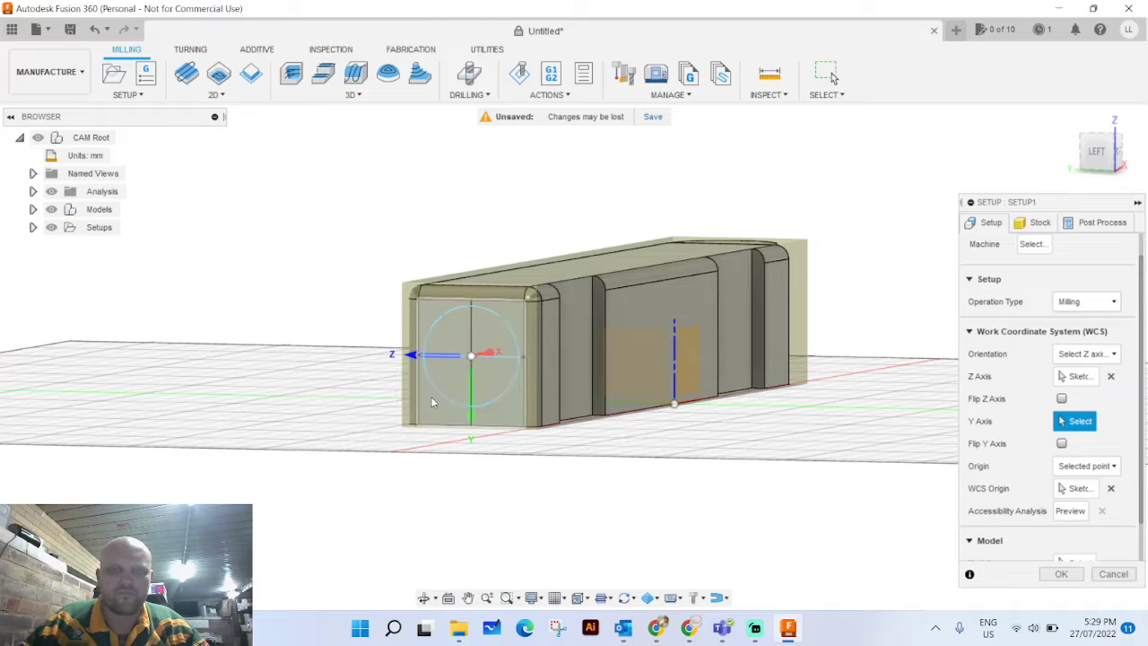
click(1061, 443)
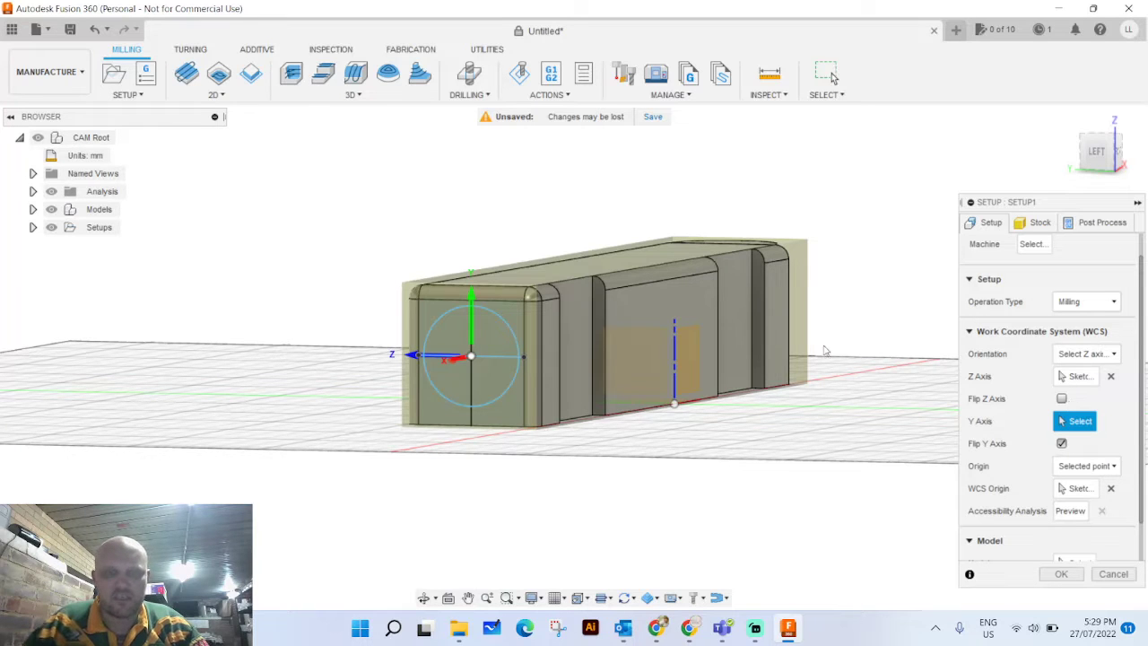
Orient the WCS by Z axis/plane & X axis, with the X axis unflipped and pointing along the block's length.
shift+middle_drag(687, 295, 530, 345)
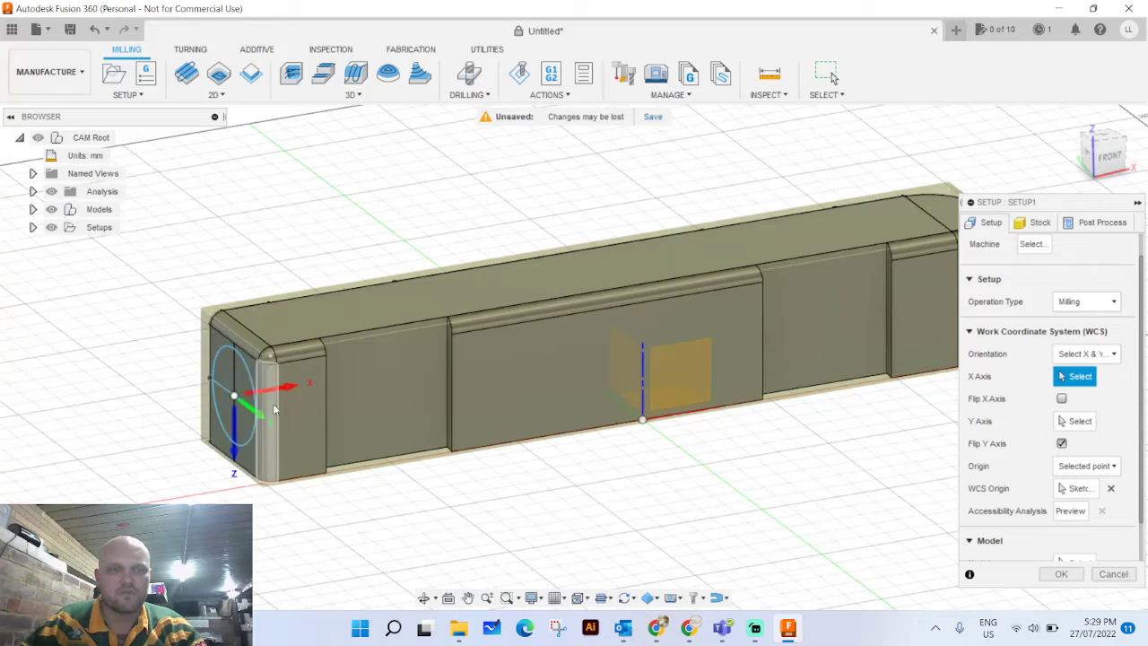
click(288, 392)
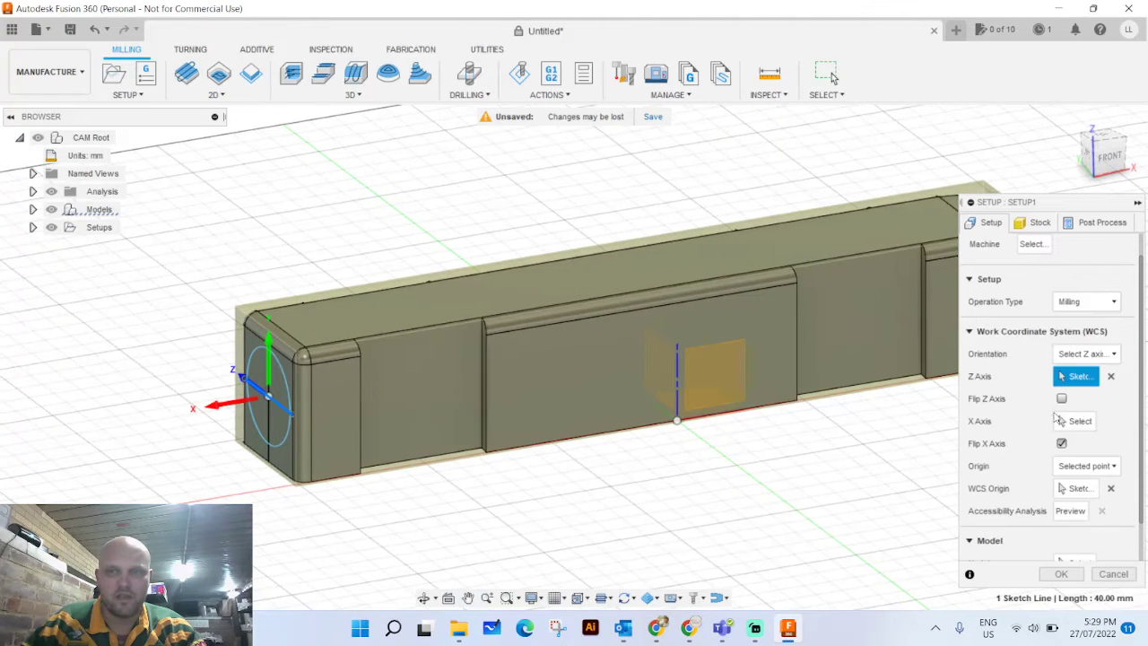
click(1062, 443)
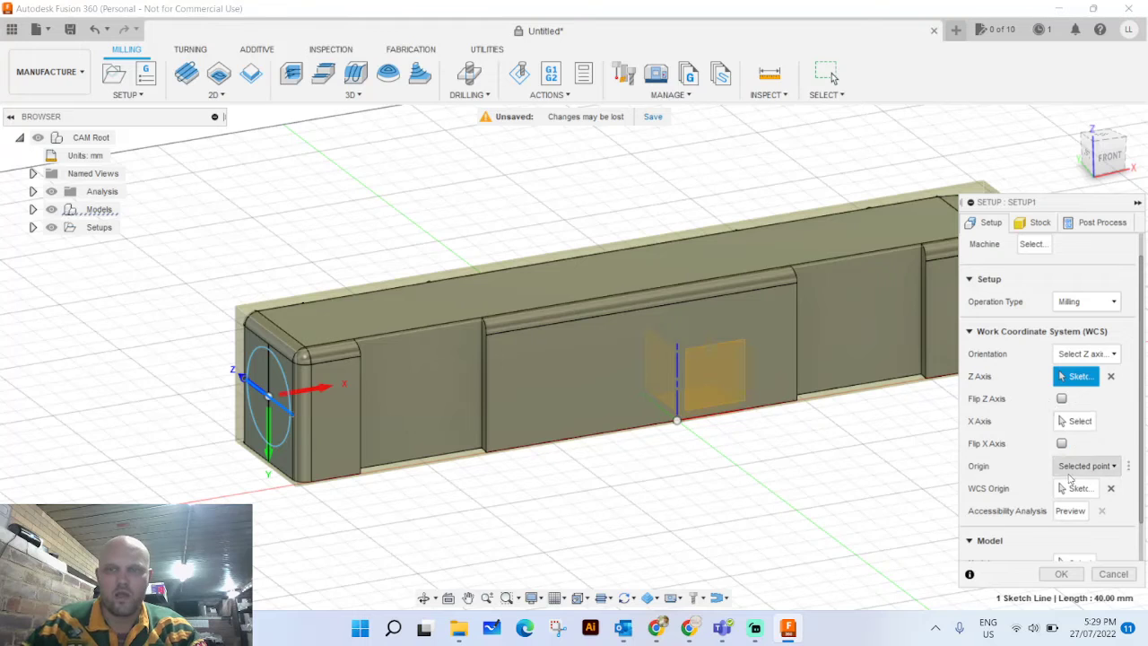
Try orienting the WCS by X & Y axes and by Z axis/plane & Y axis.
scroll(1059, 421, down, 1)
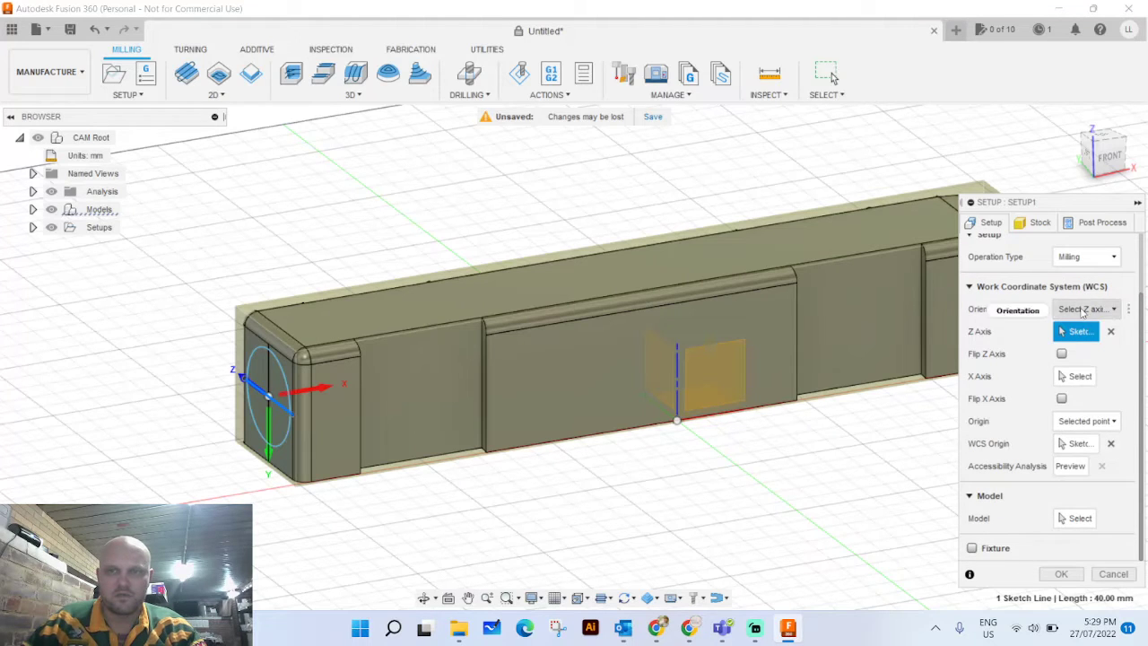
click(1085, 309)
click(1054, 378)
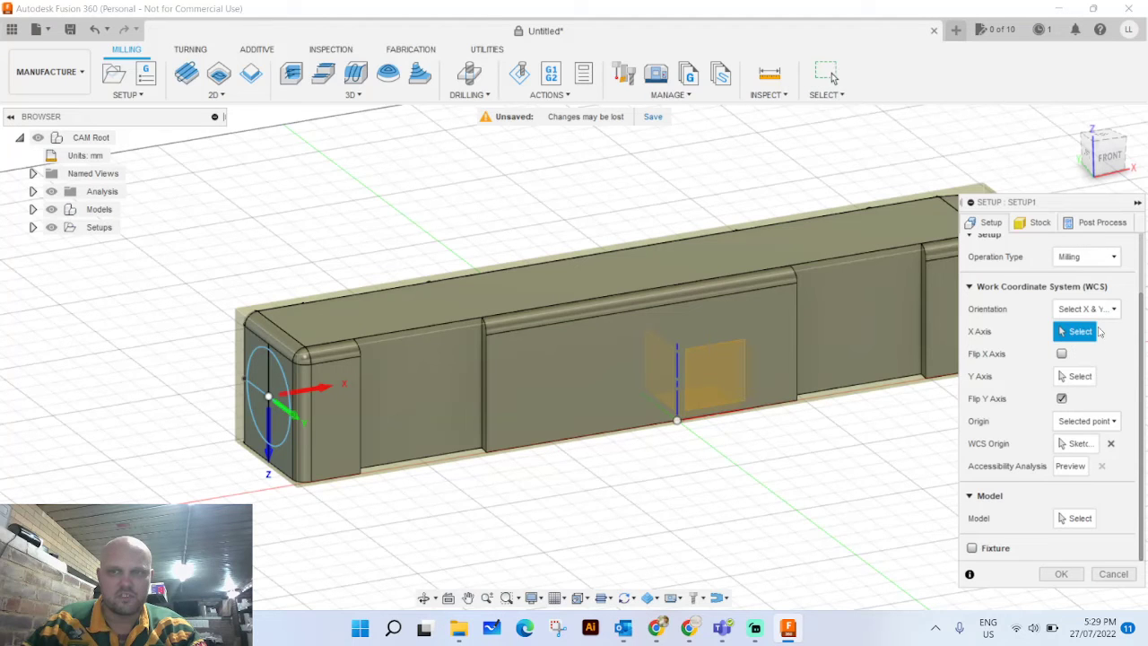
click(1102, 309)
click(1102, 347)
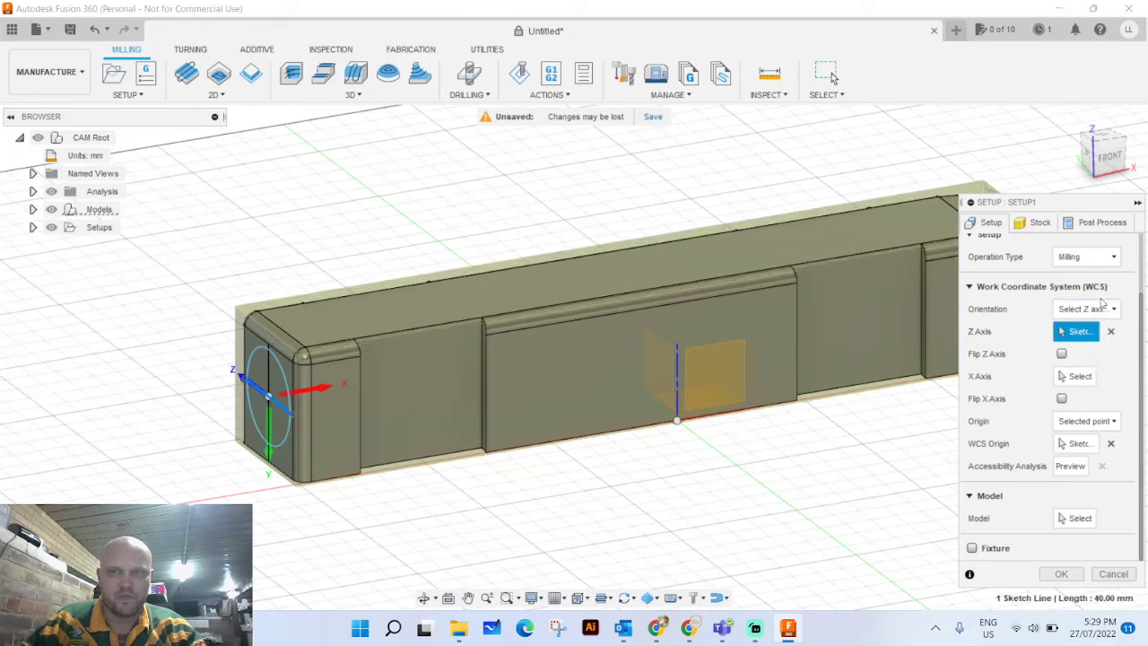
click(1101, 308)
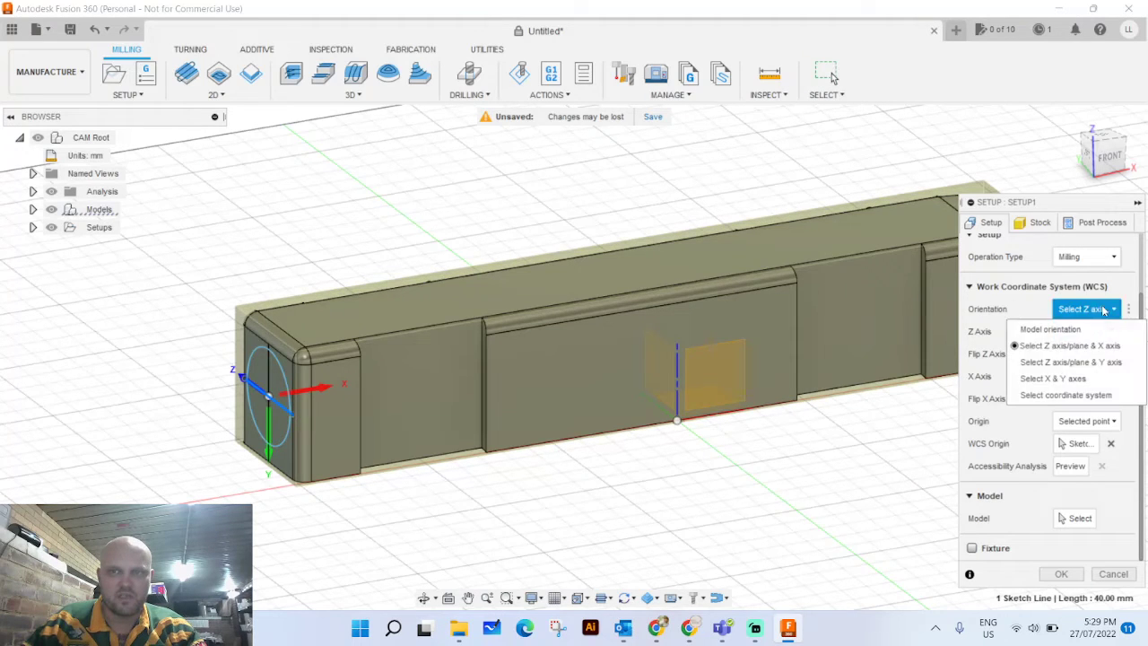
click(1094, 362)
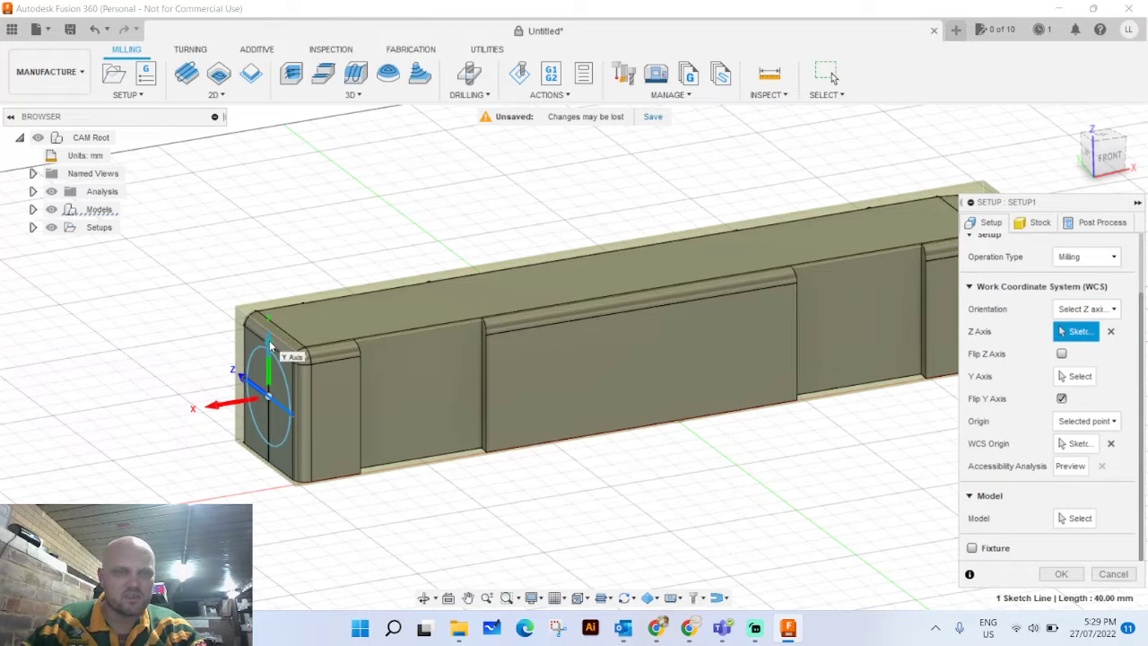
click(218, 408)
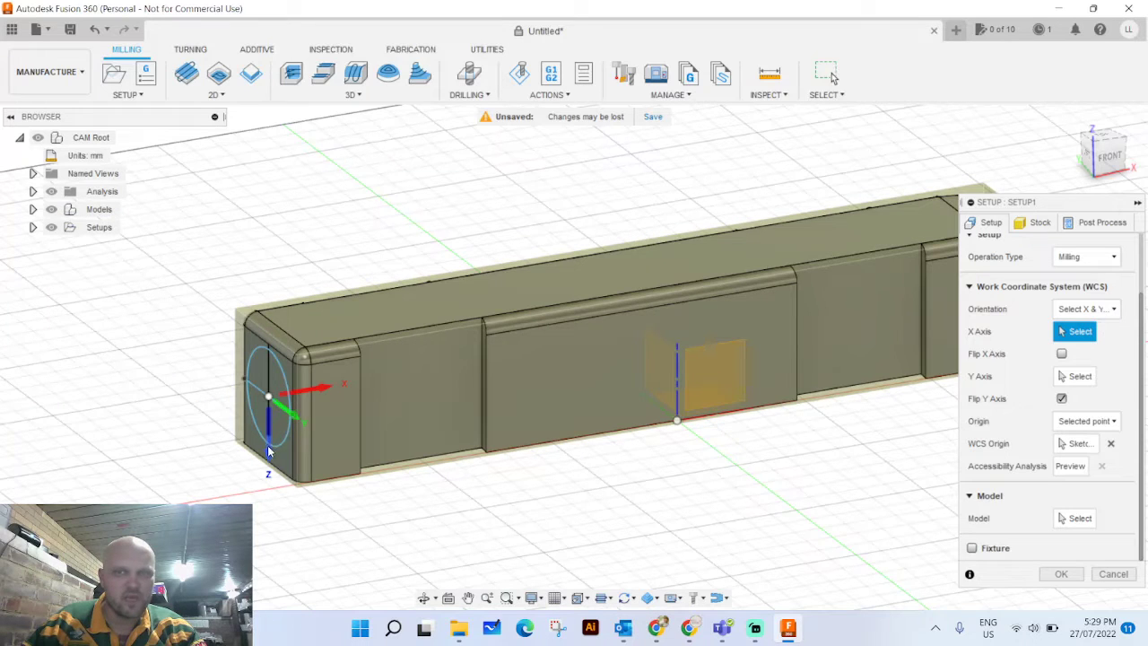
Flip the X axis and orient the WCS by Z axis/plane & X axis.
click(1062, 354)
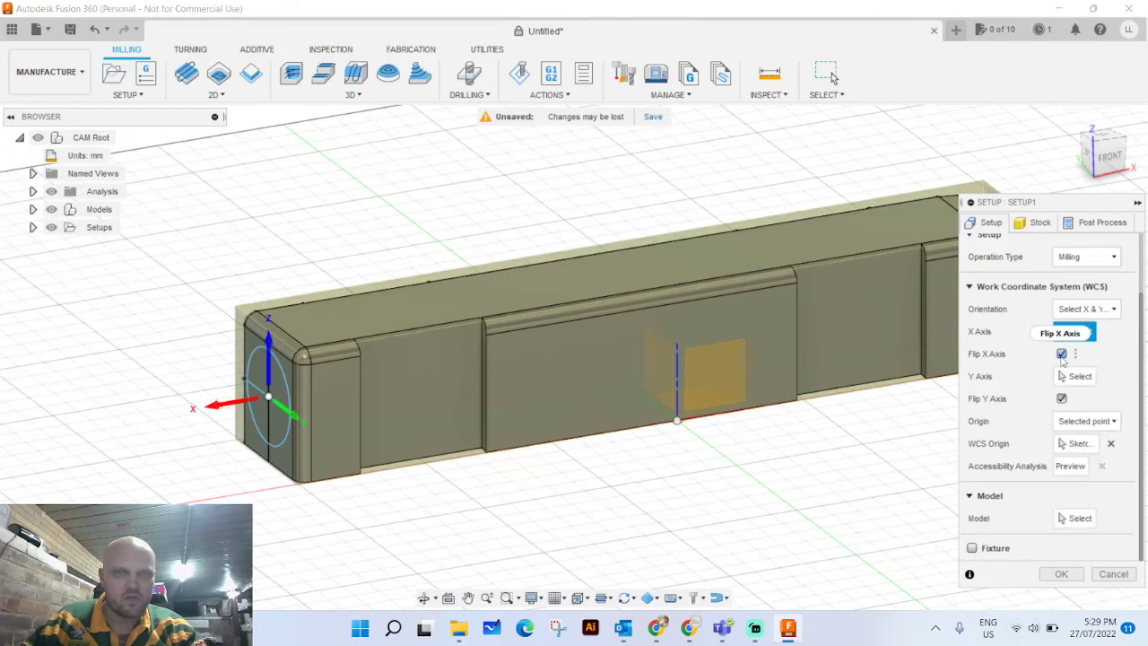
click(1088, 308)
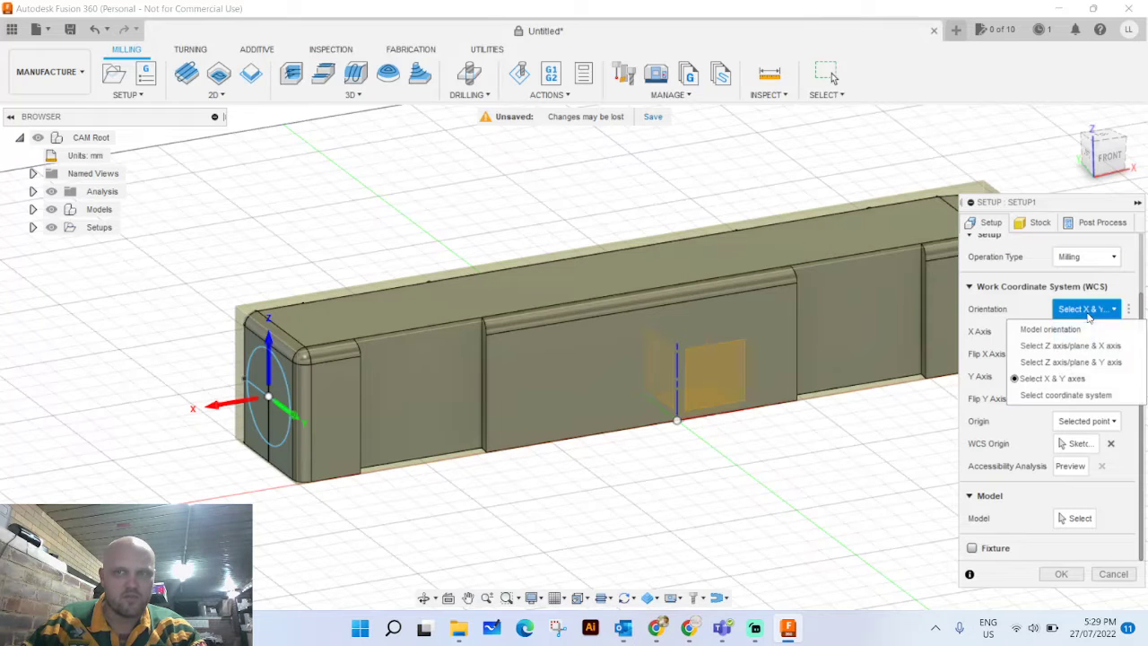
click(1093, 347)
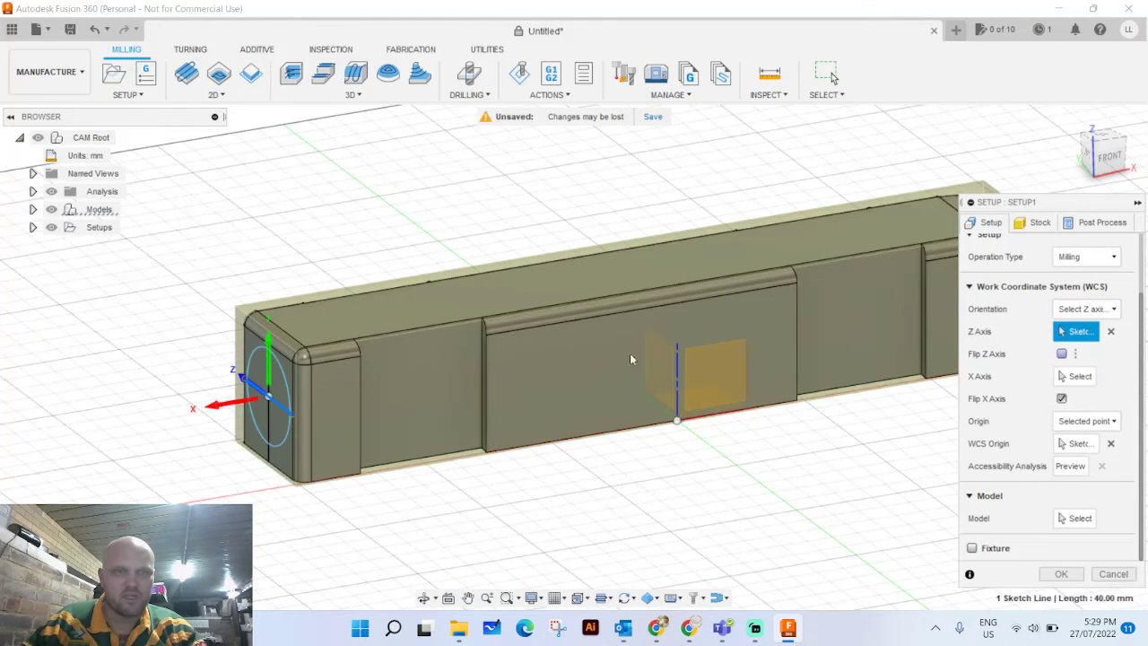
mouse_move(214, 340)
shift+middle_down()
mouse_move(273, 336)
mouse_move(259, 320)
mouse_move(302, 310)
mouse_move(296, 323)
mouse_move(201, 339)
shift+middle_up()
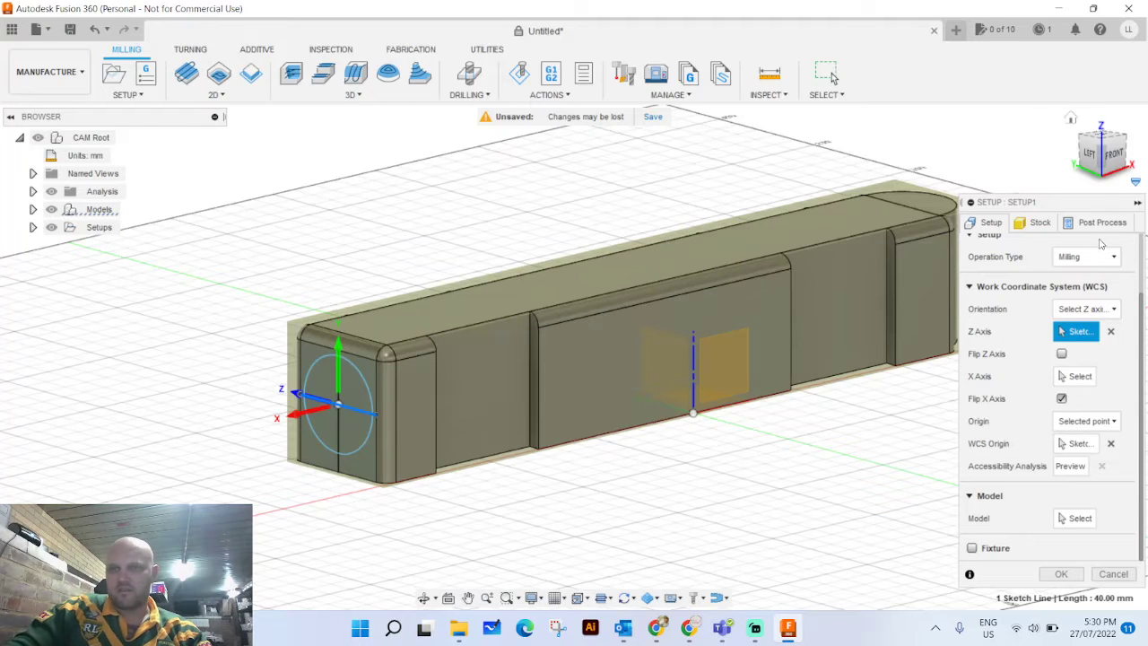
Check the post-process settings, then finish the setup without a selected model so that all models are used.
click(1108, 221)
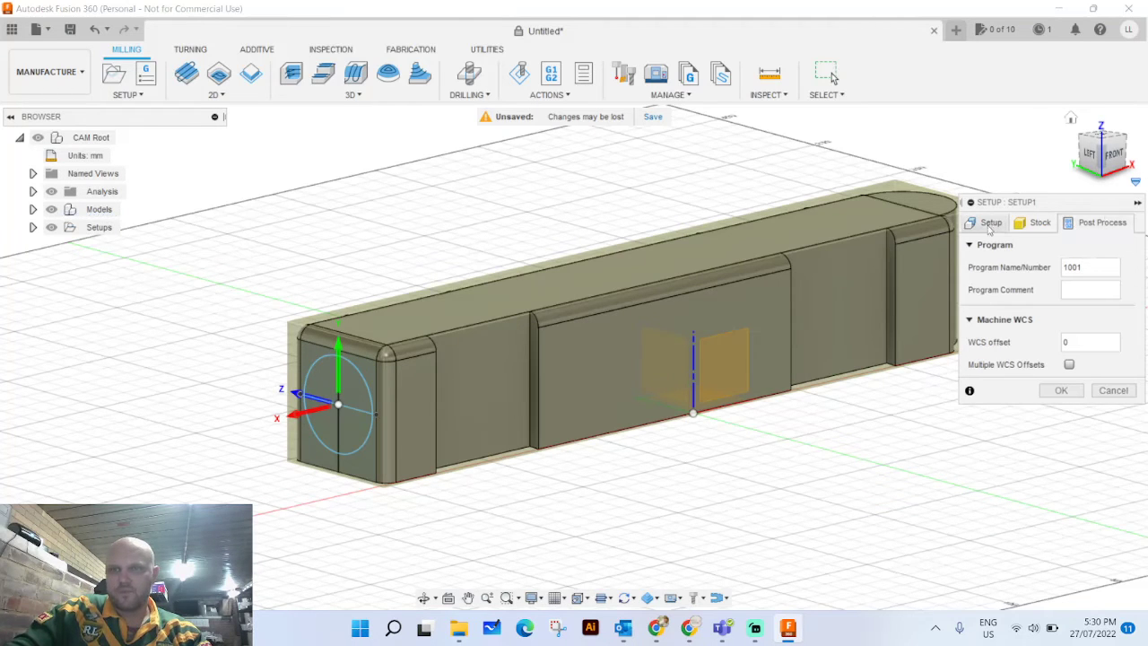
click(990, 229)
click(1061, 572)
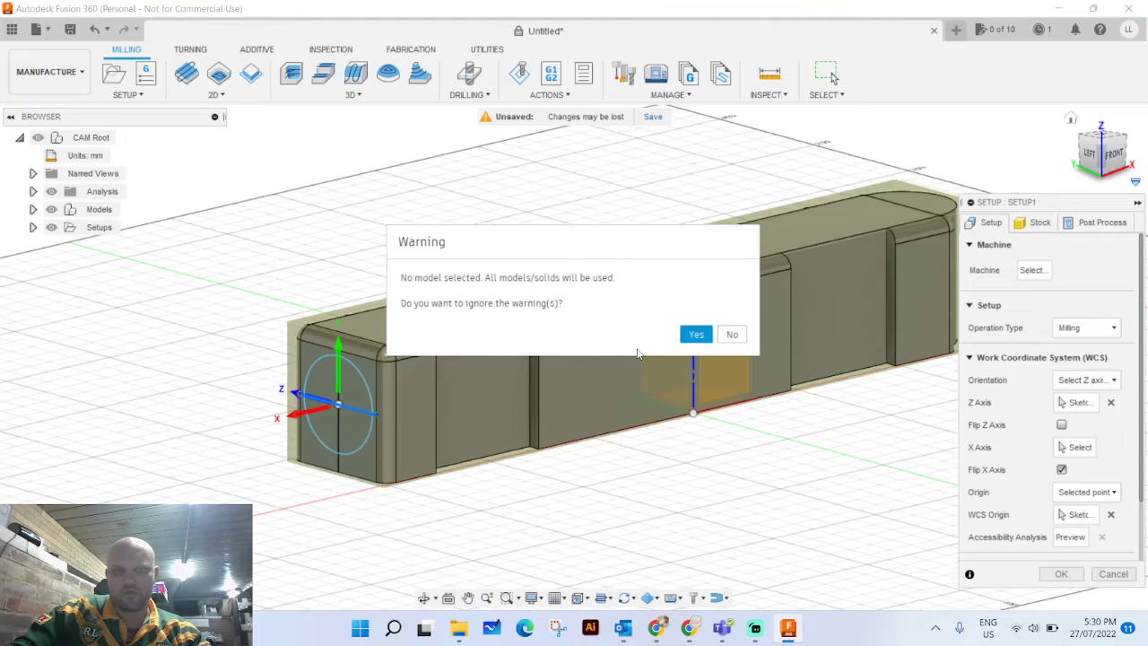
click(695, 335)
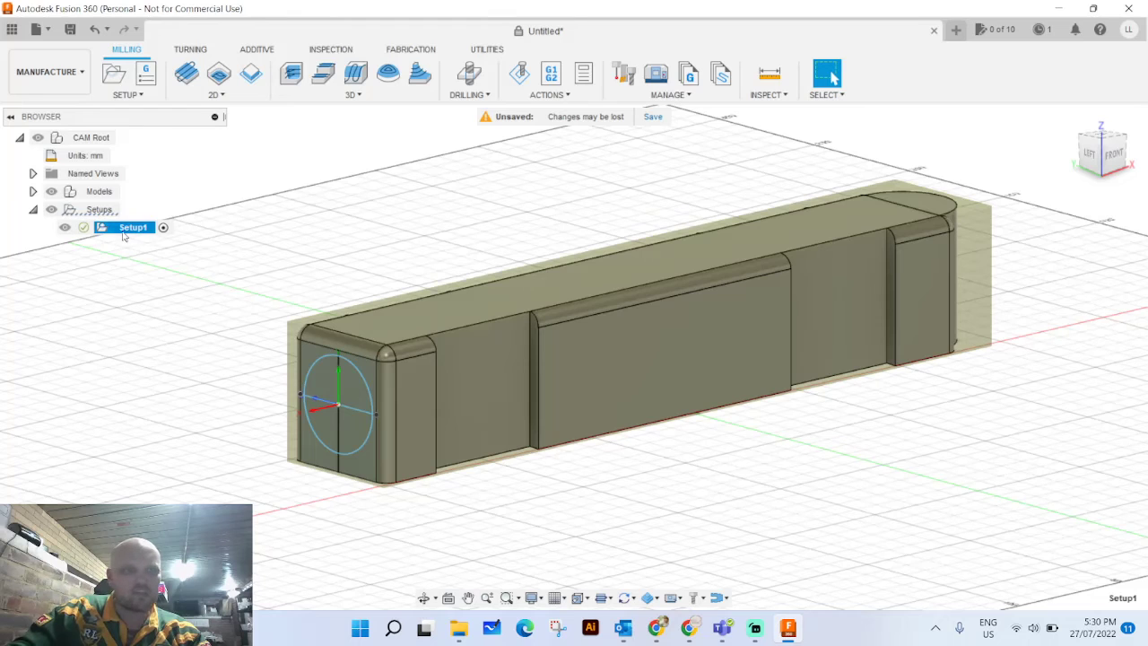
right_click(124, 235)
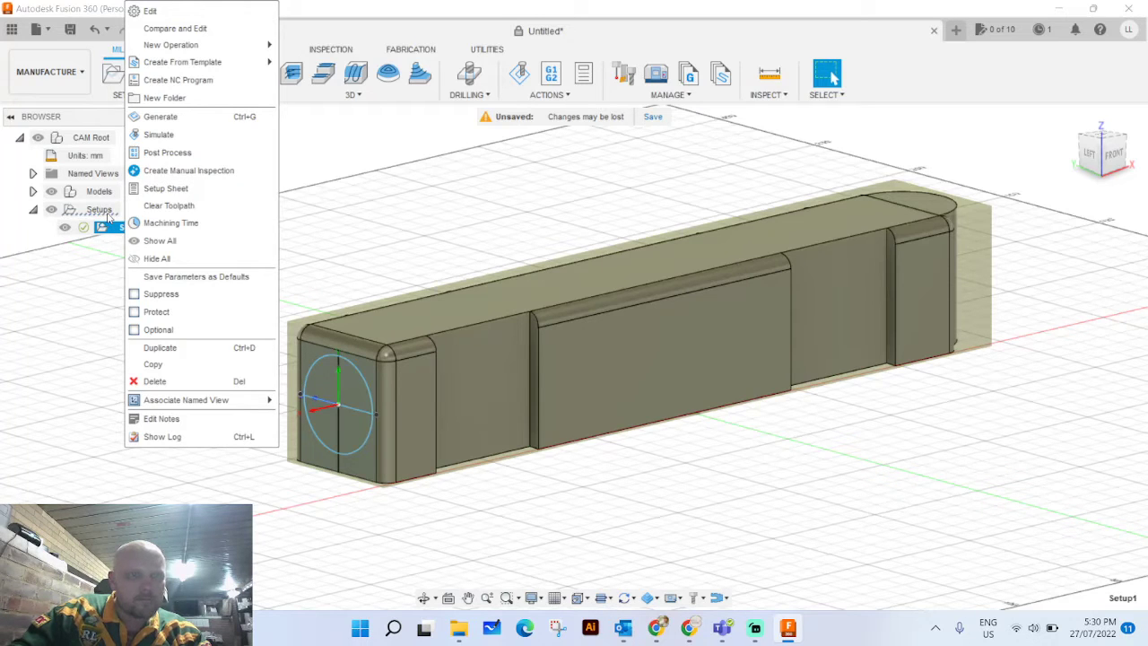
click(107, 230)
double_click(128, 230)
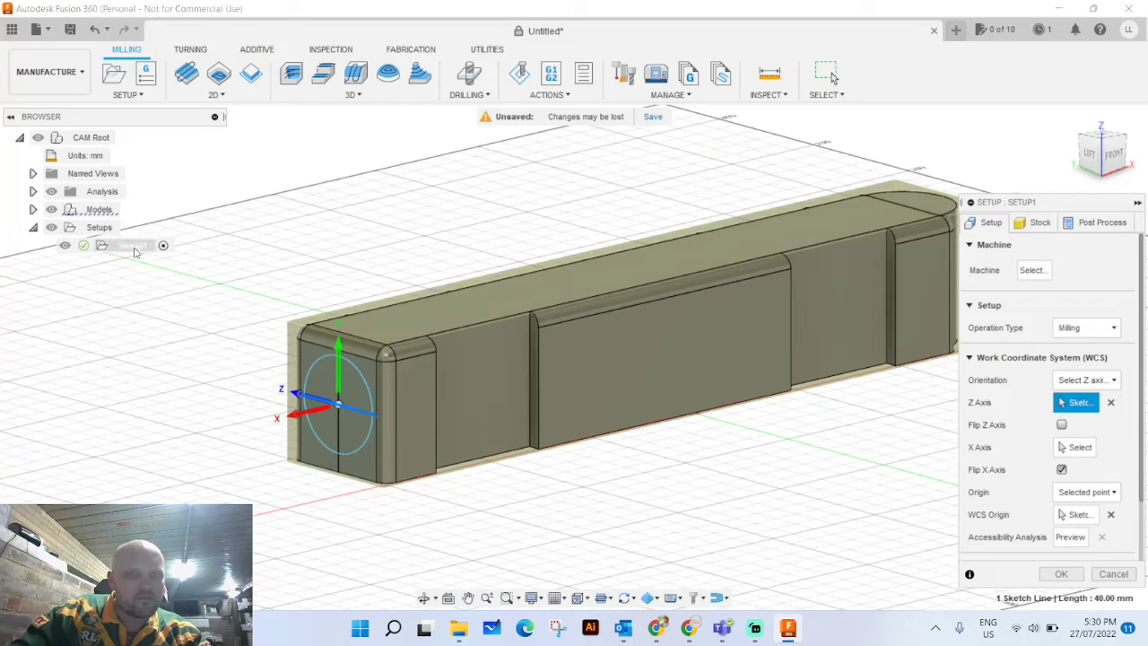
right_click(137, 248)
right_click(137, 249)
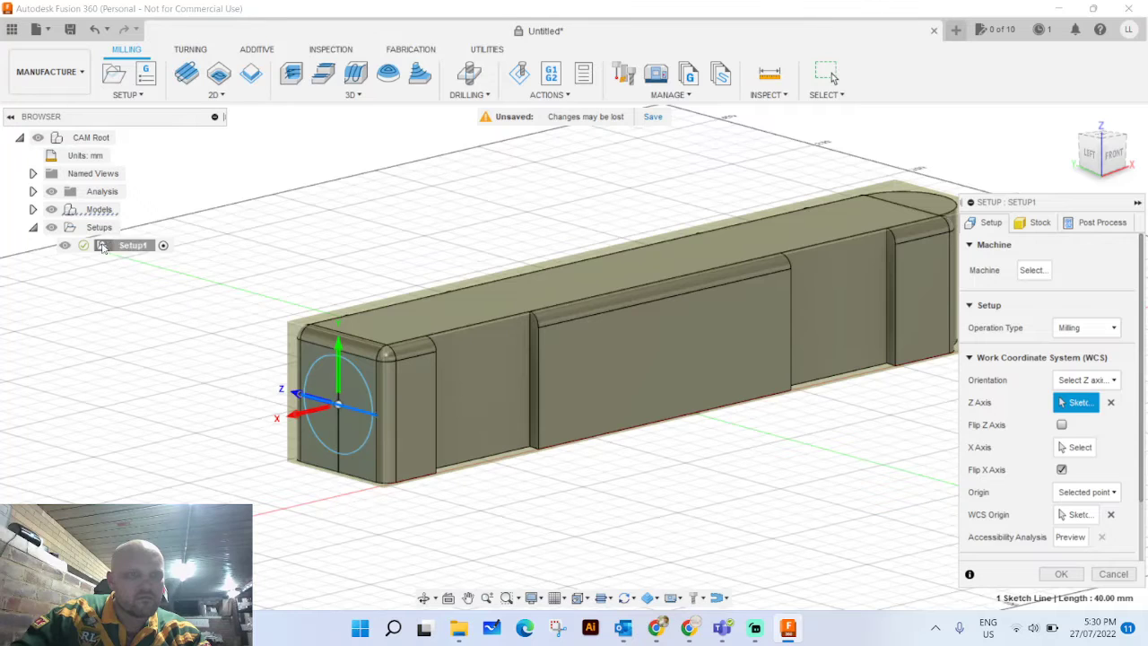
right_click(132, 249)
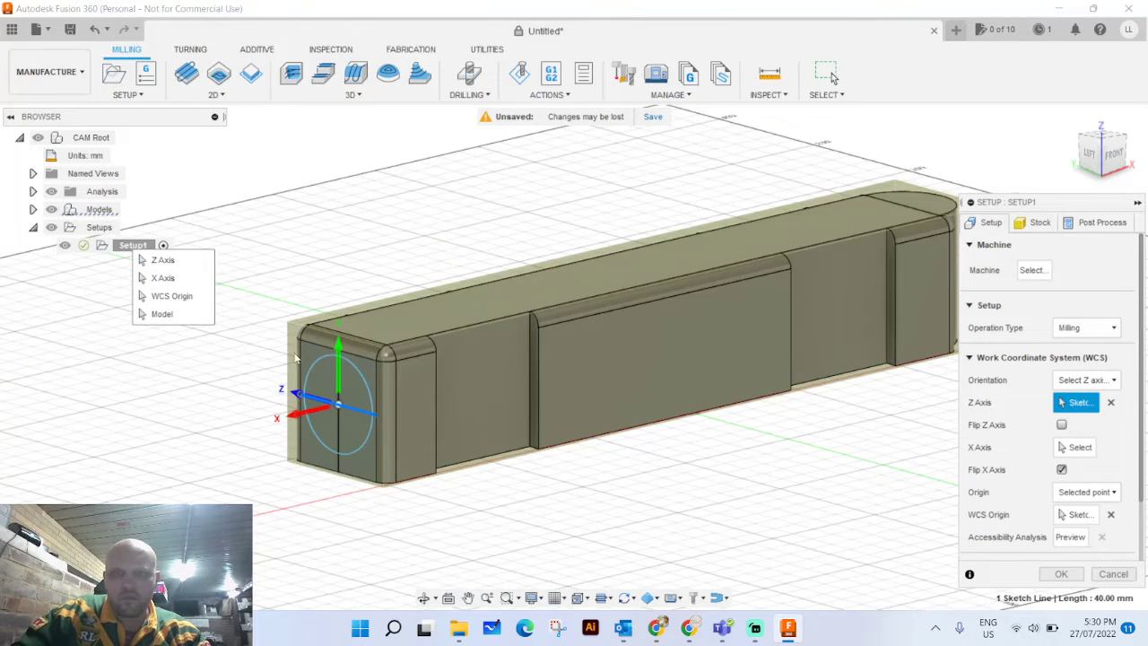
Start a 3D Adaptive operation and assign the 6mm Ball Endmill from Milling Tools (Metric) as its tool.
click(294, 74)
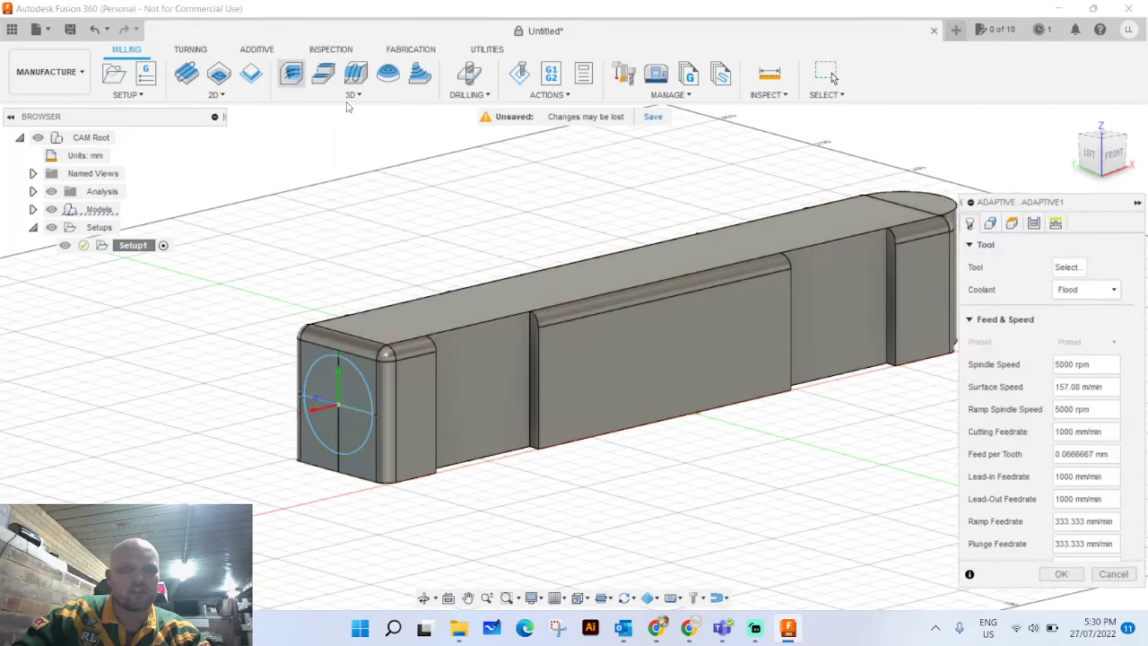
shift+middle_drag(282, 246, 507, 231)
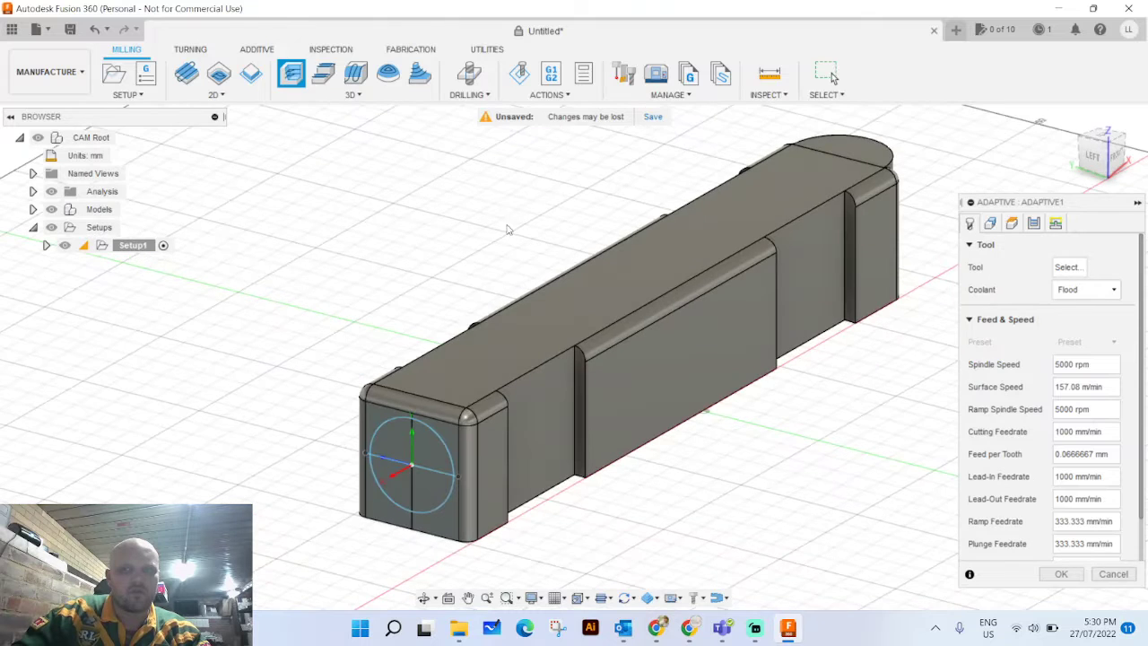
click(1076, 266)
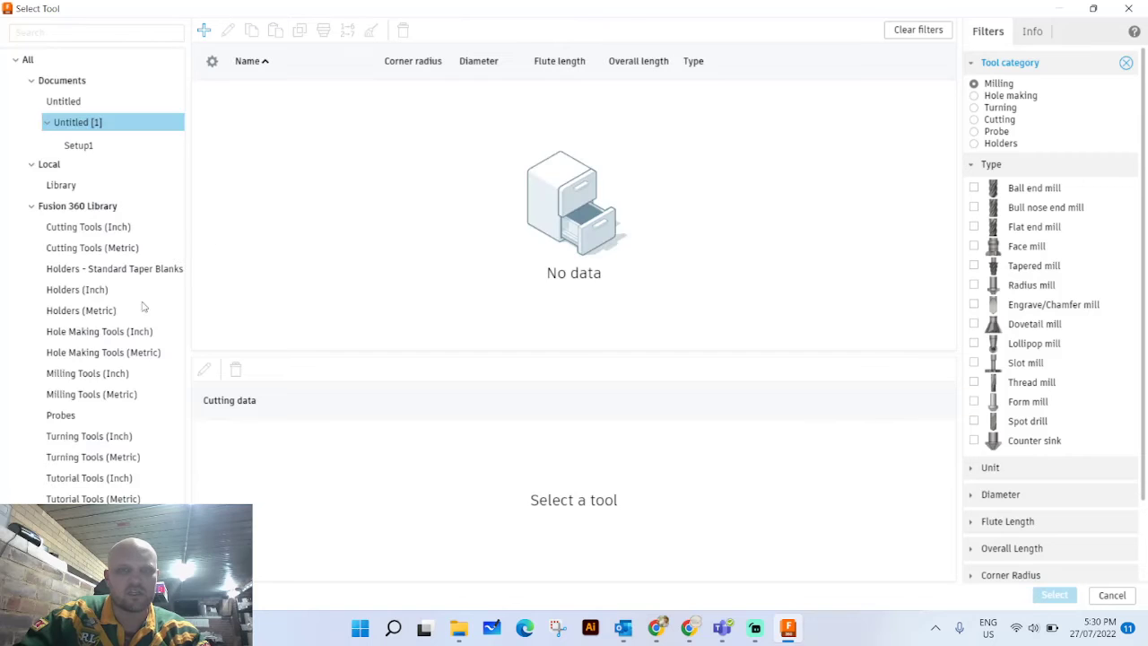
click(85, 395)
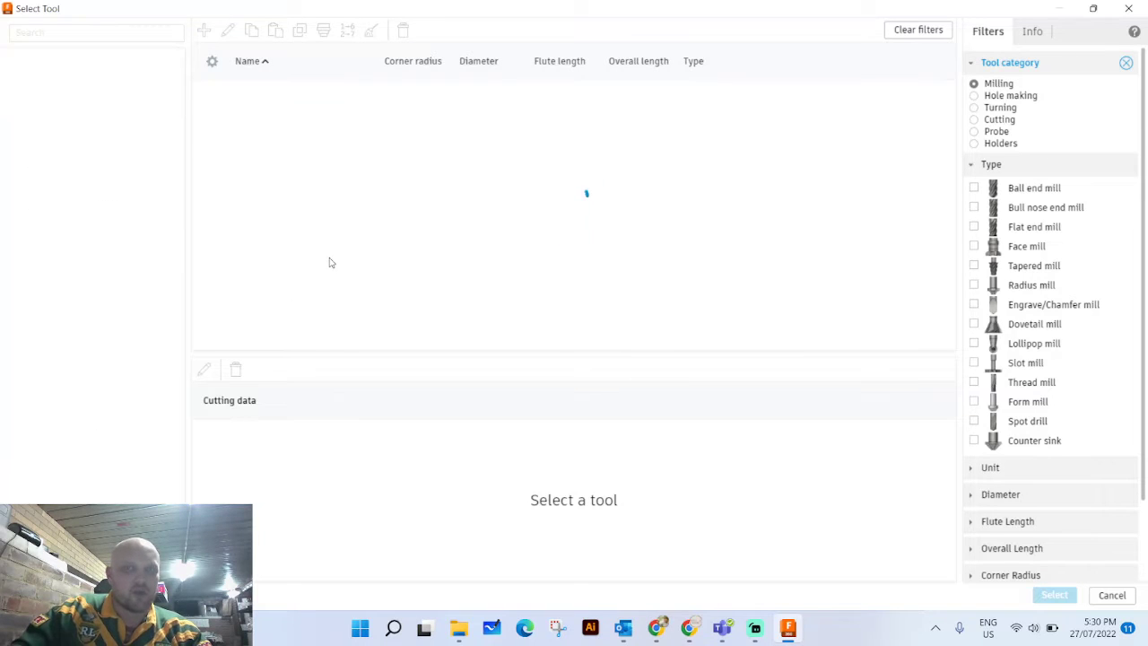
scroll(340, 287, down, 3)
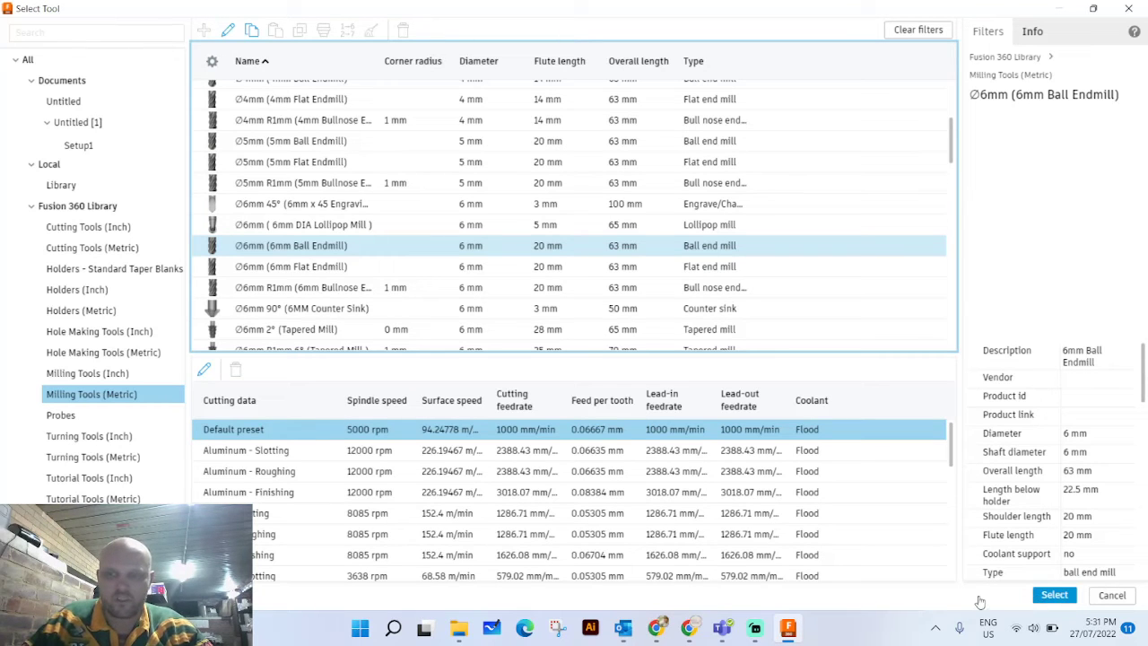
click(1040, 595)
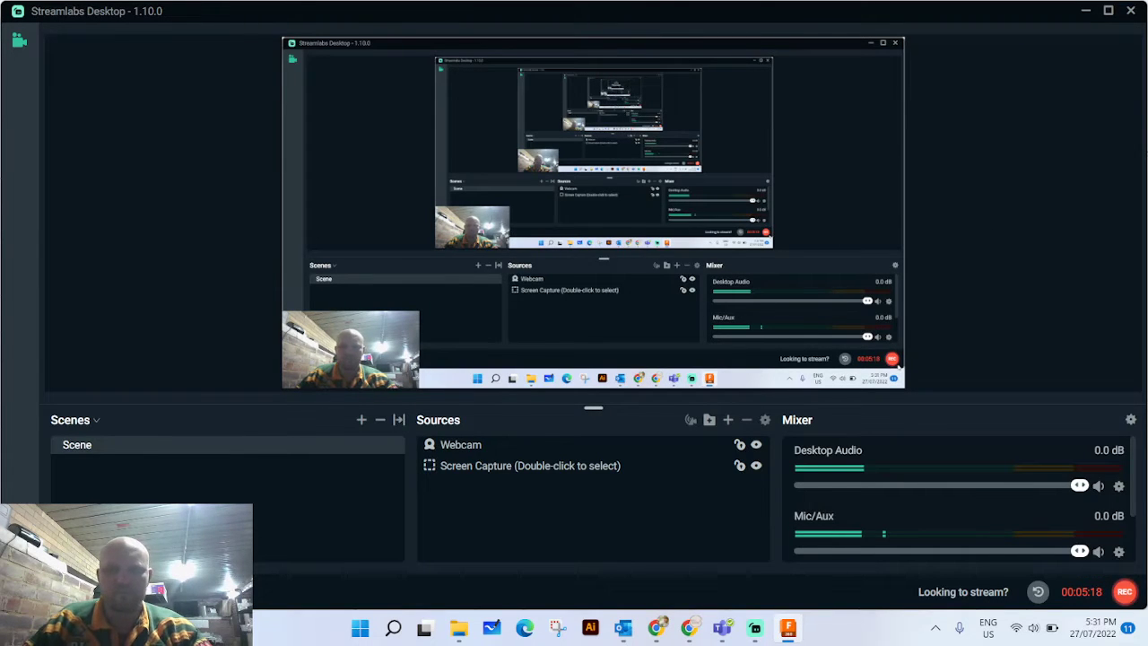
Return to Fusion 360 and raise the adaptive operation's bottom height to a 30 mm offset from the model bottom.
click(788, 629)
click(789, 629)
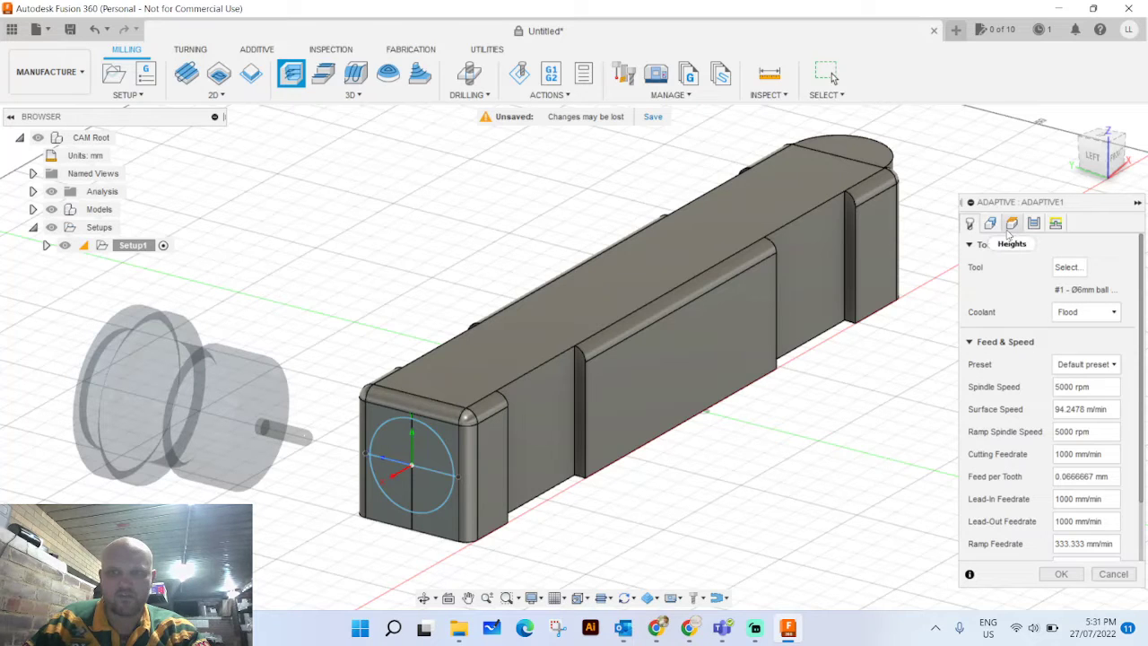
click(1011, 224)
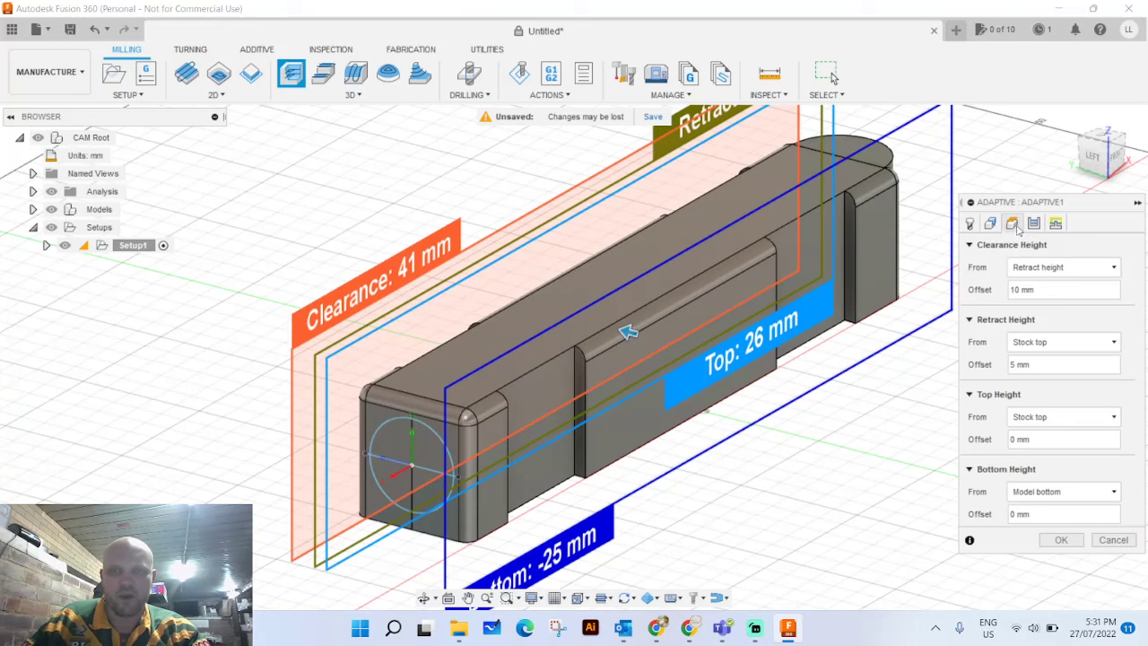
shift+middle_drag(752, 393, 718, 421)
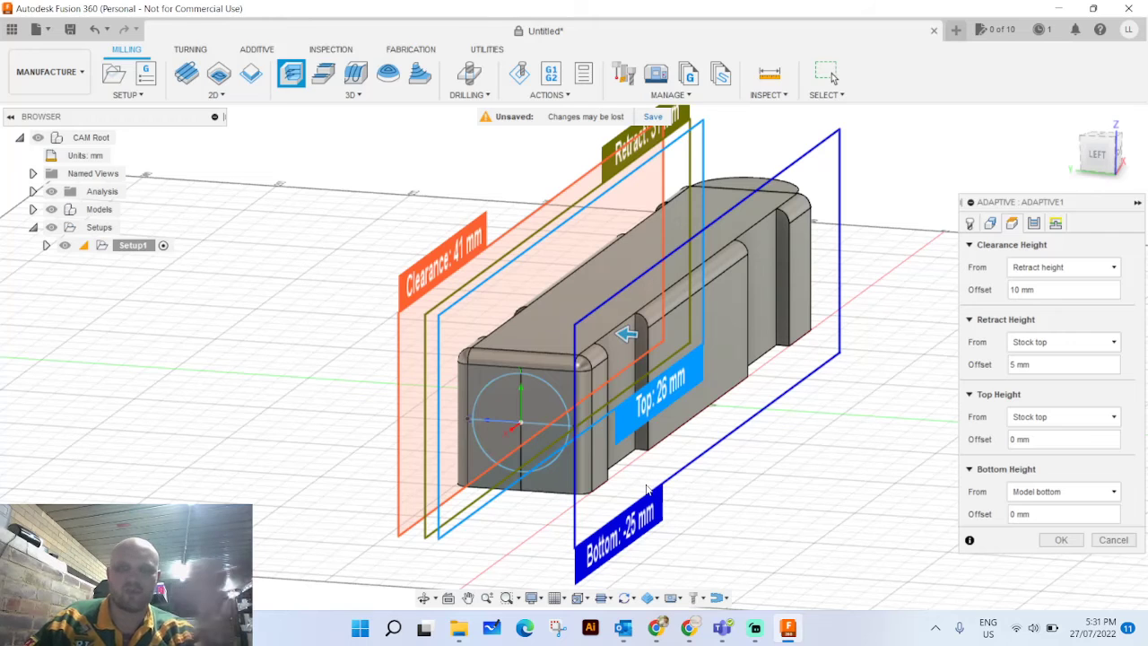
shift+middle_drag(651, 494, 652, 512)
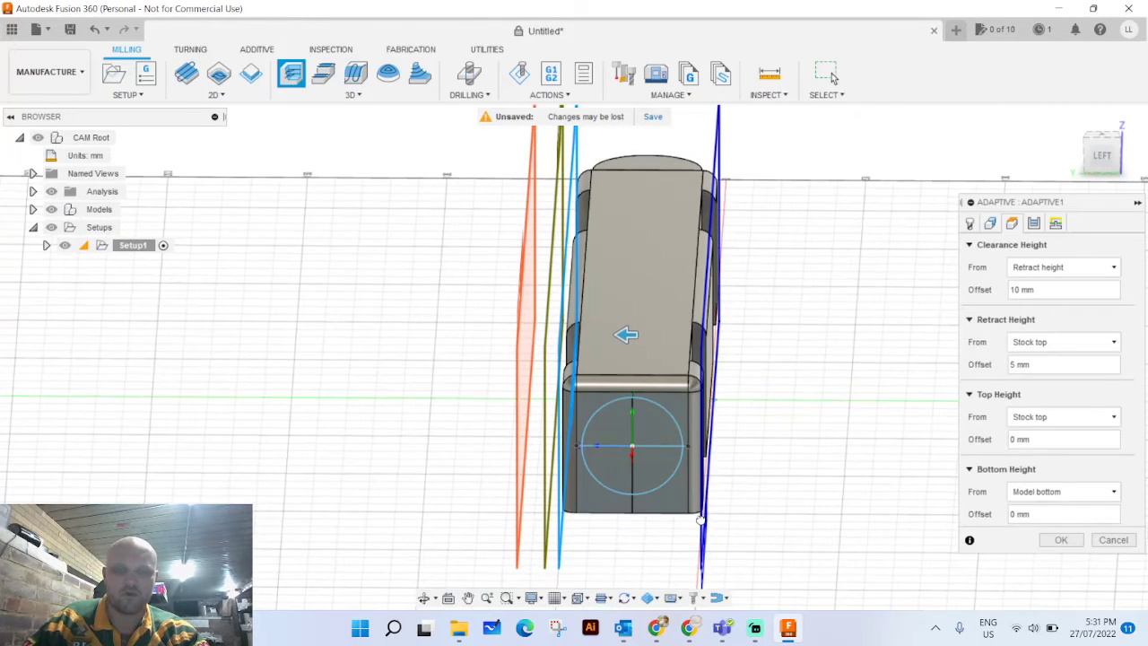
drag(700, 518, 628, 533)
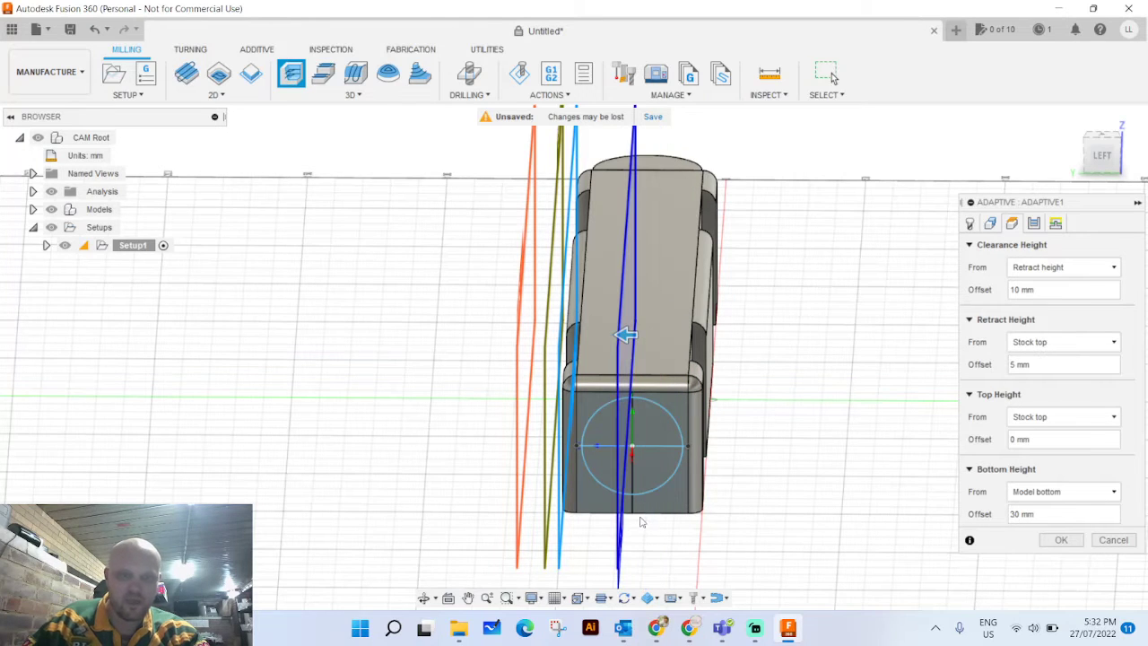
Lower the bottom height's offset to 25 mm so its plane runs through the centre of the end-face circle.
scroll(643, 522, down, 2)
scroll(640, 520, up, 5)
scroll(646, 511, up, 1)
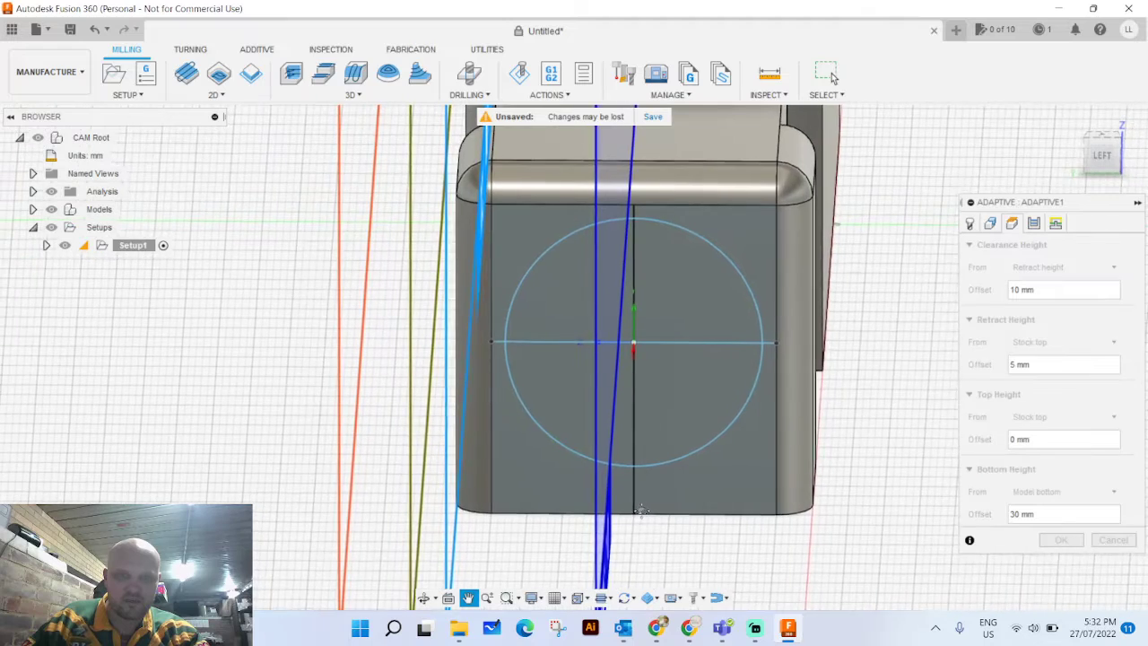
shift+middle_drag(647, 510, 702, 510)
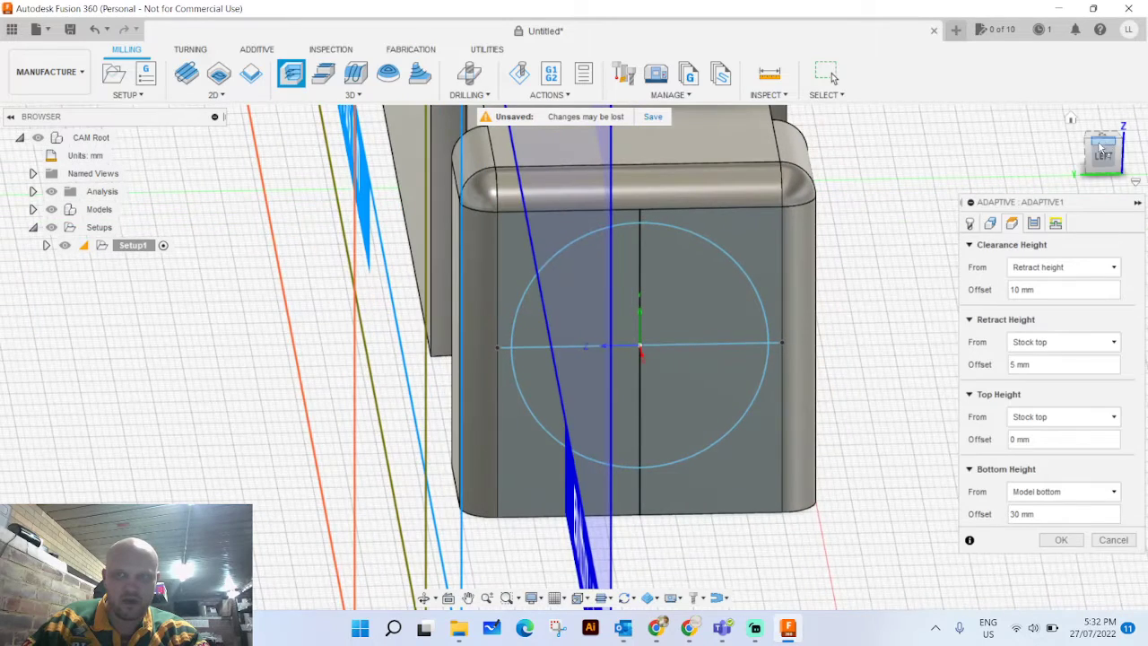
click(1102, 158)
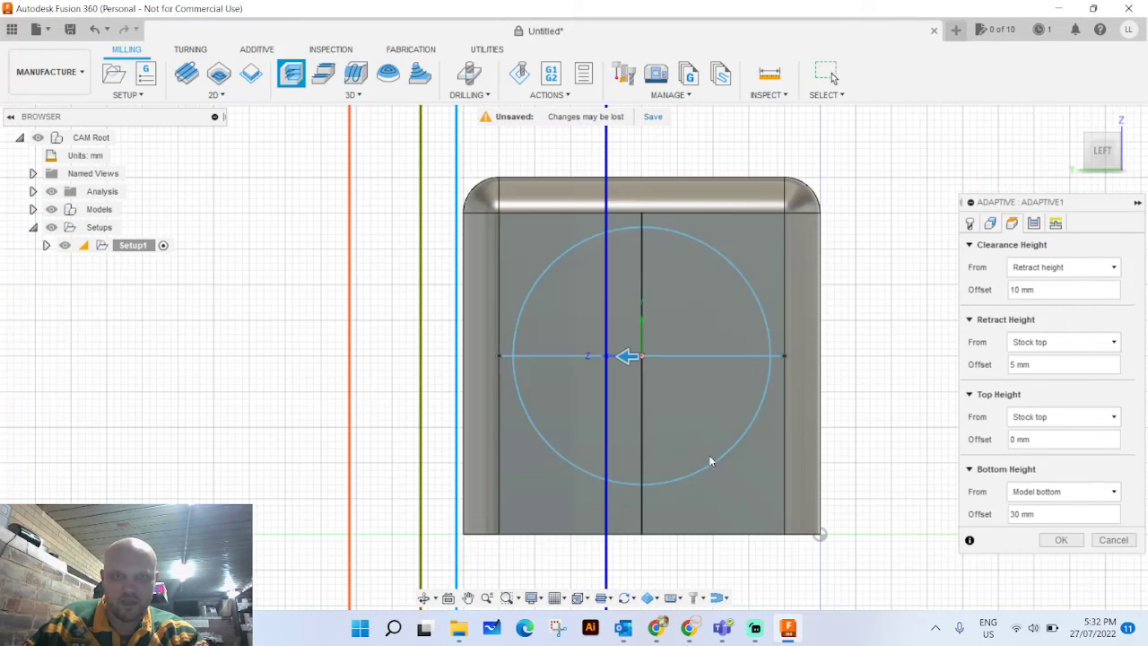
drag(610, 525, 639, 527)
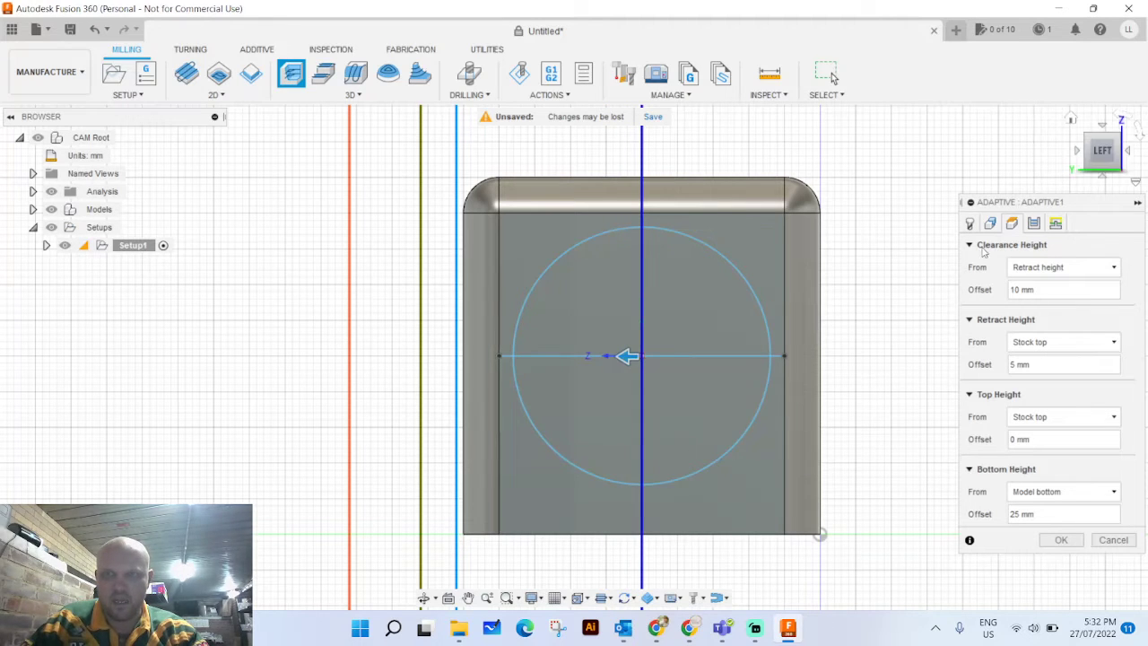
scroll(938, 273, up, 3)
scroll(929, 280, down, 5)
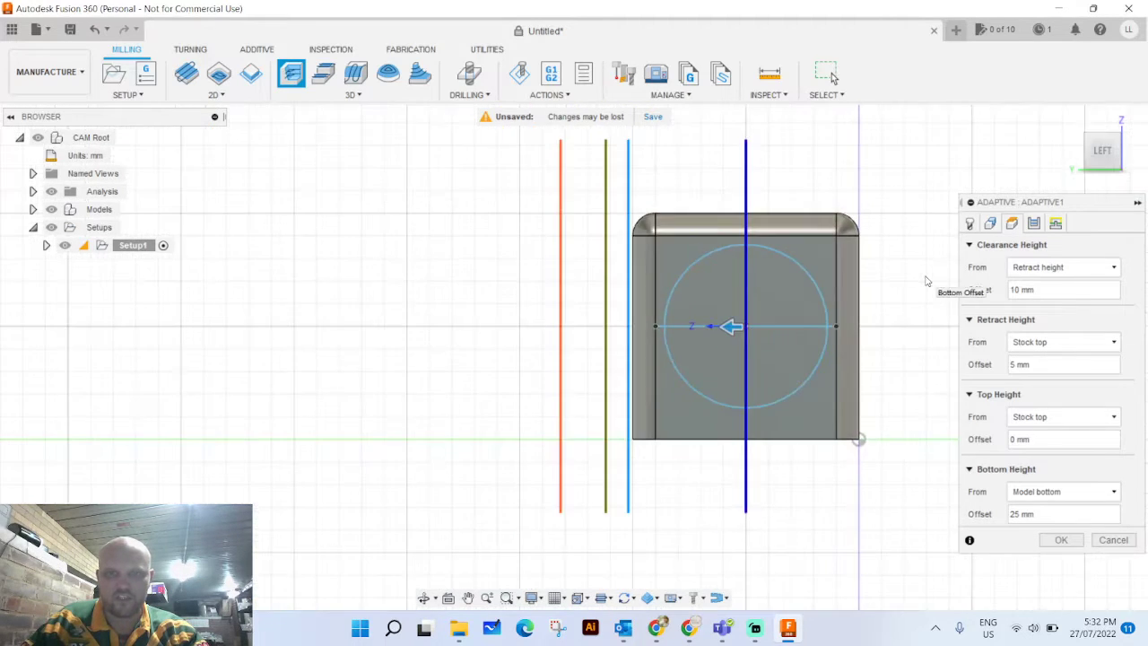
shift+middle_drag(910, 287, 892, 337)
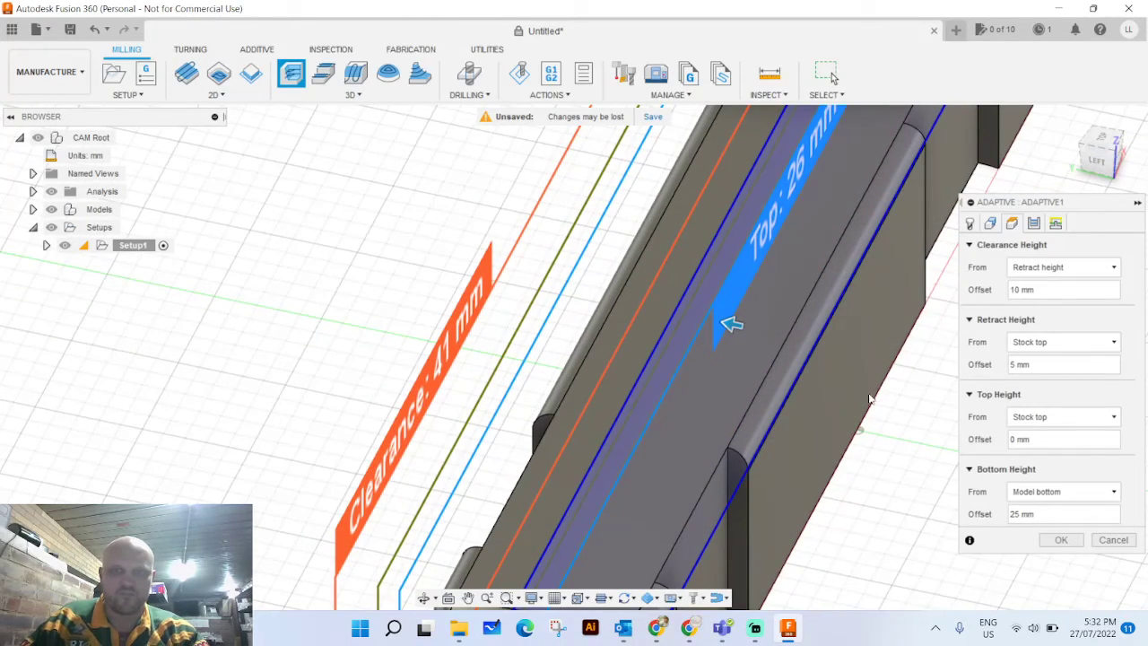
scroll(882, 365, down, 4)
shift+middle_drag(854, 440, 869, 418)
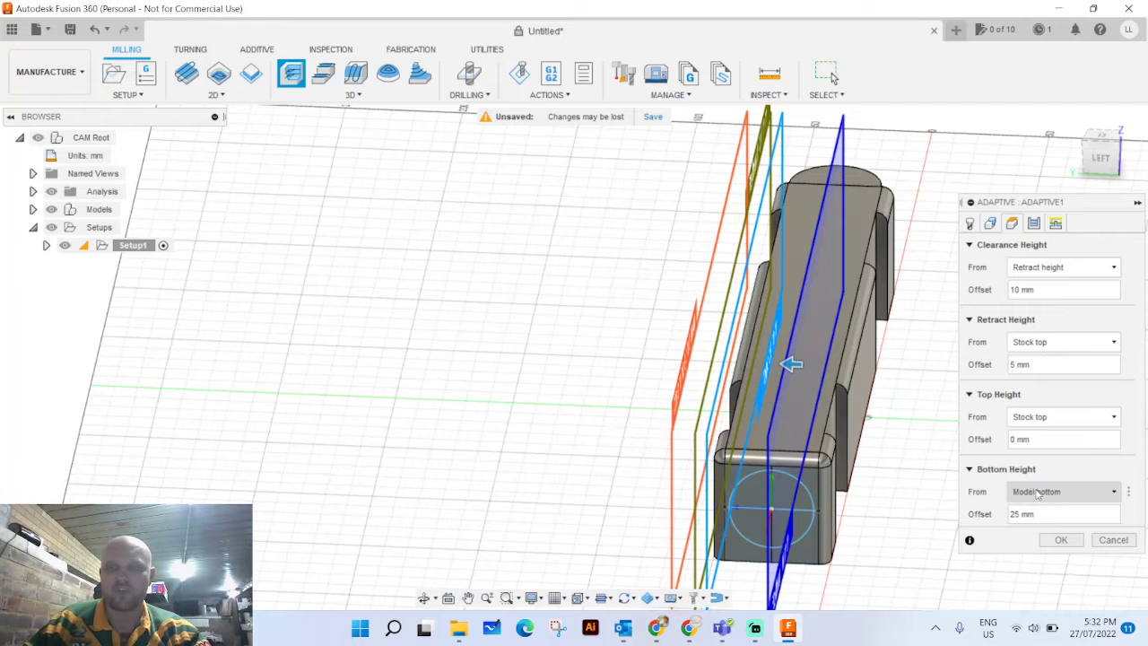
Confirm the 3D Adaptive operation and let its toolpath generate.
click(1061, 540)
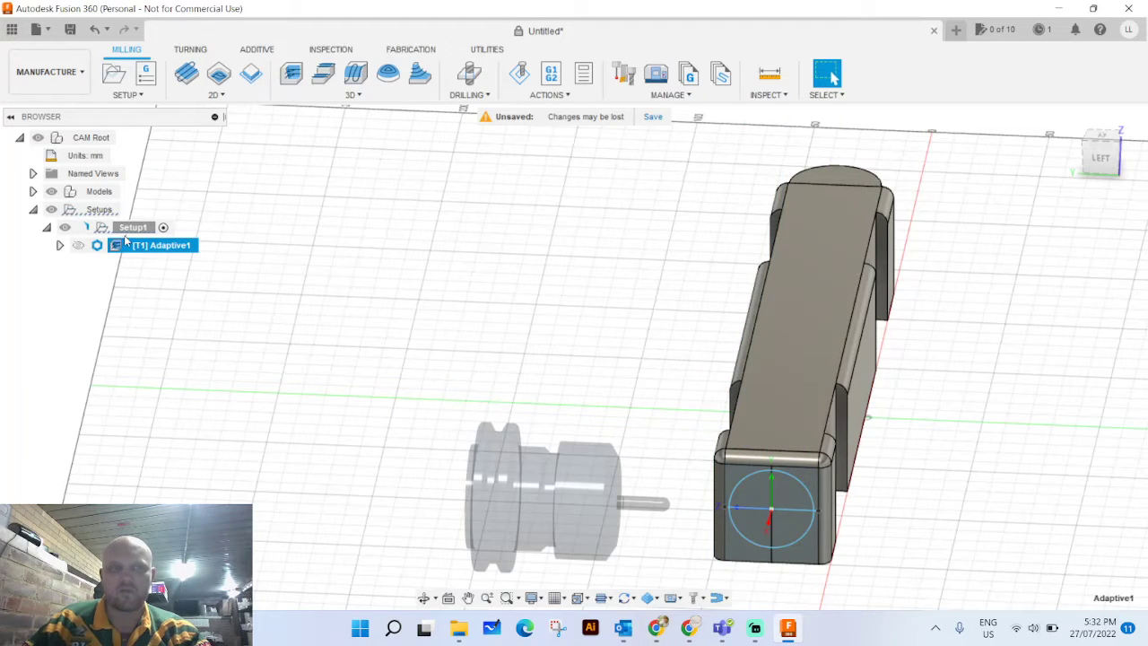
mouse_move(96, 253)
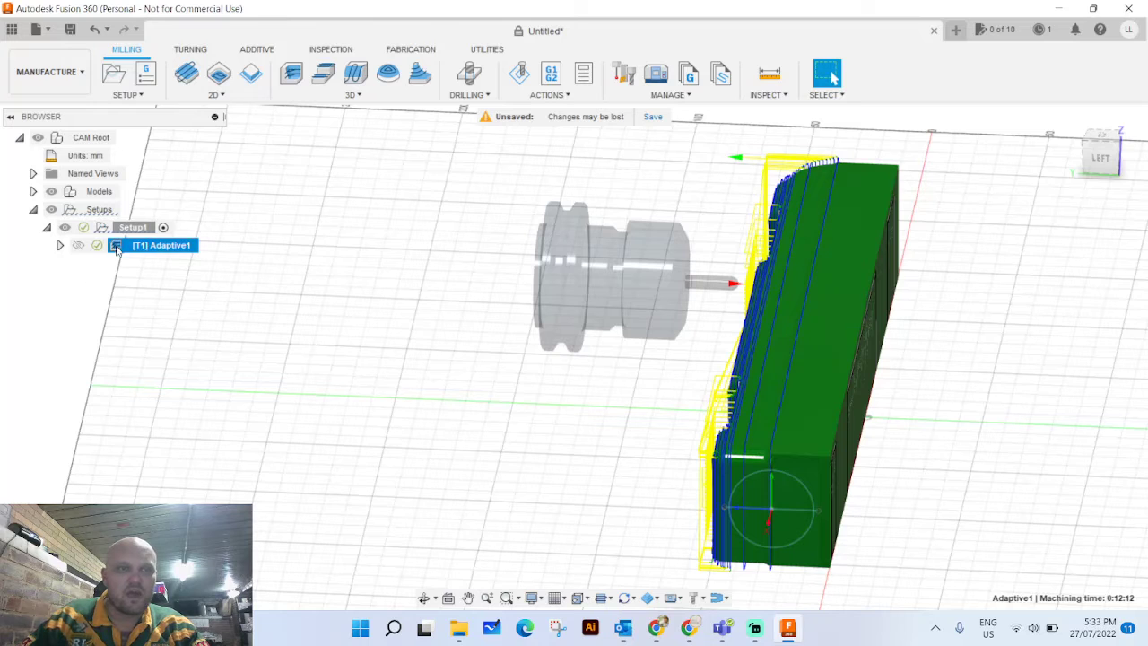
mouse_move(97, 247)
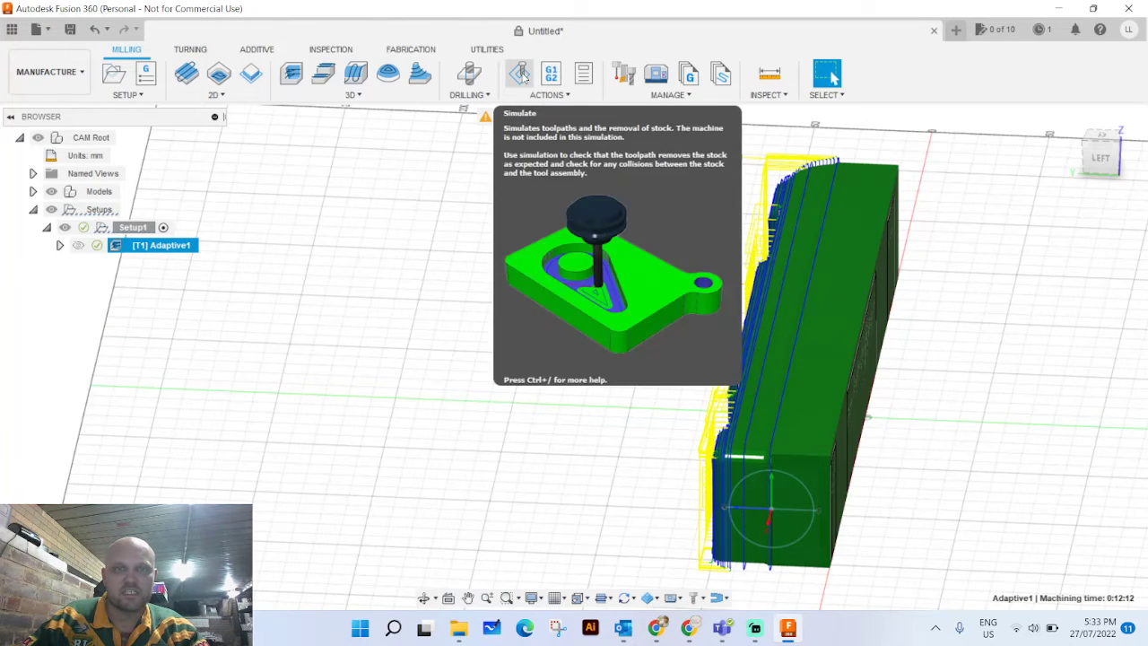
Simulate the adaptive toolpath near the end of machining, examine the tool holder for collisions from several angles, and exit the simulation.
click(524, 77)
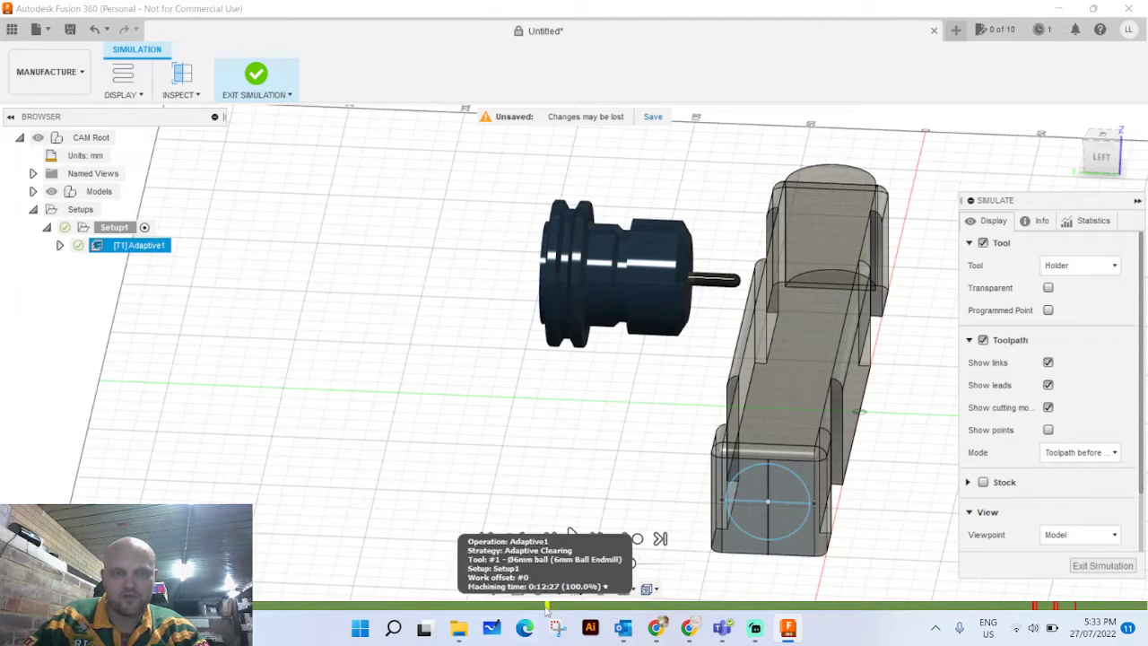
click(1035, 608)
click(1025, 609)
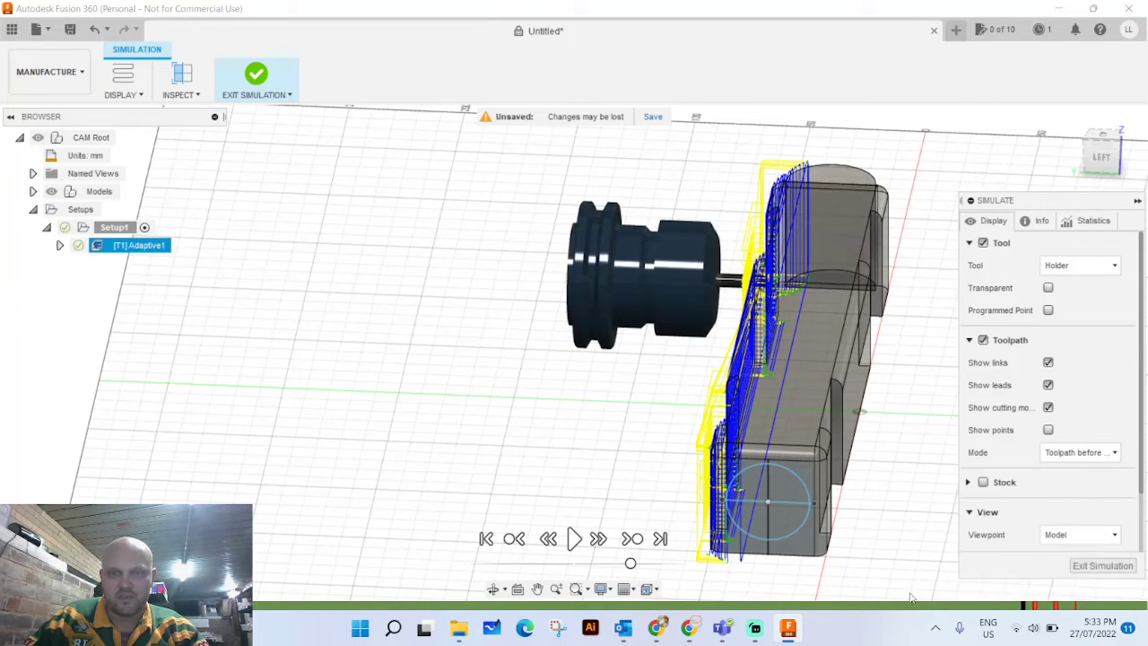
click(574, 538)
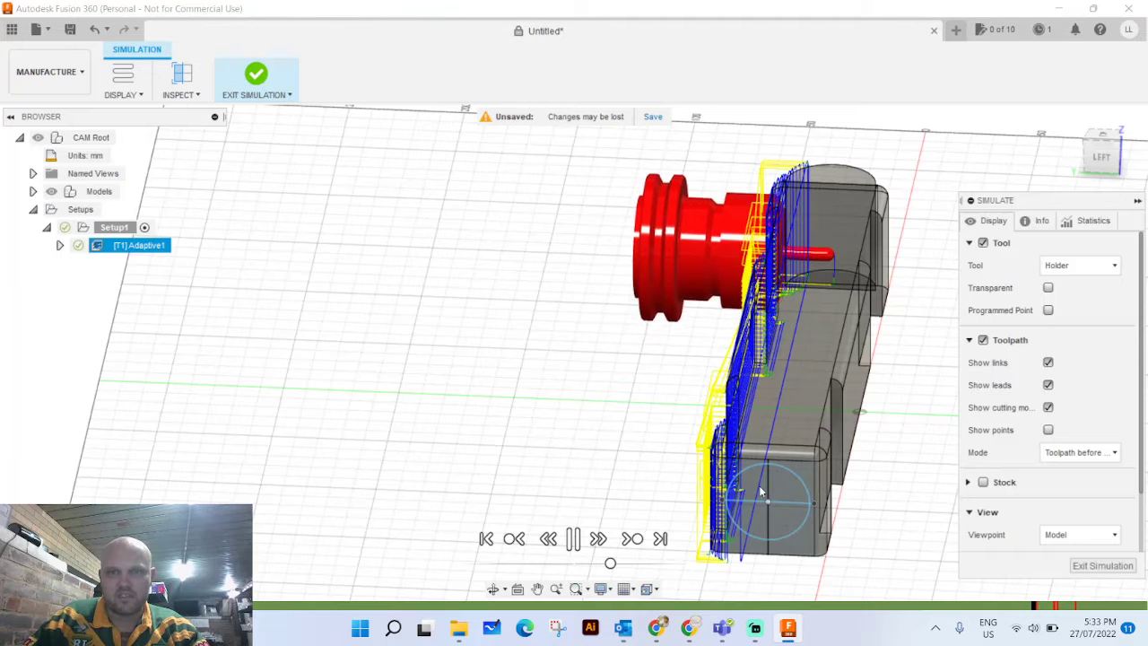
click(1091, 160)
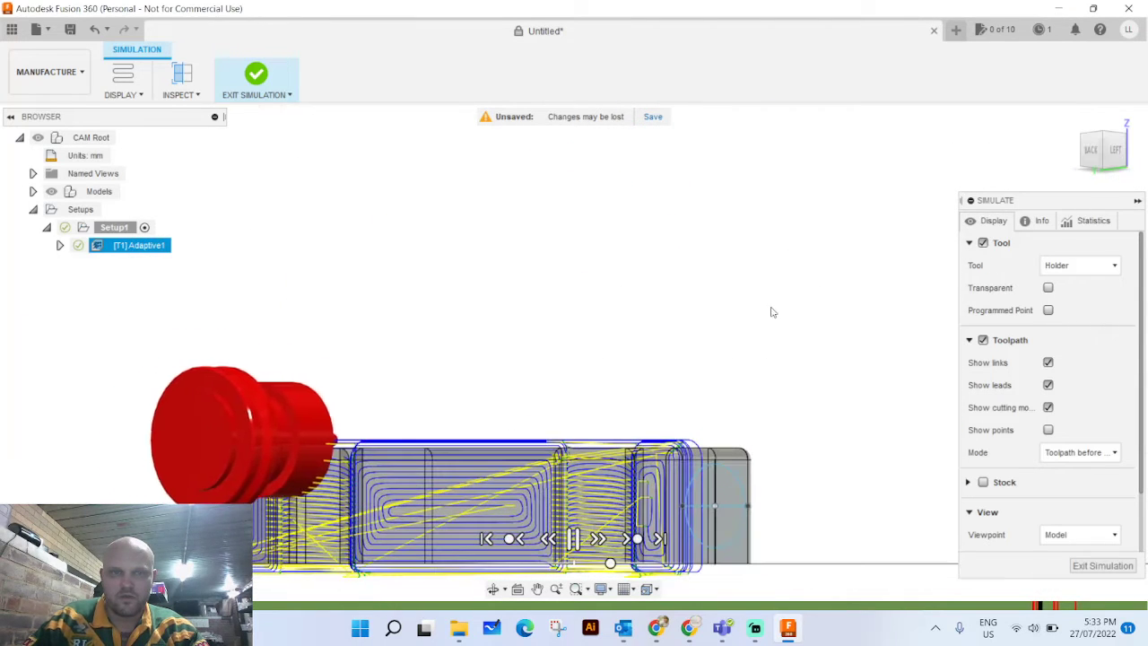
shift+middle_drag(769, 310, 548, 374)
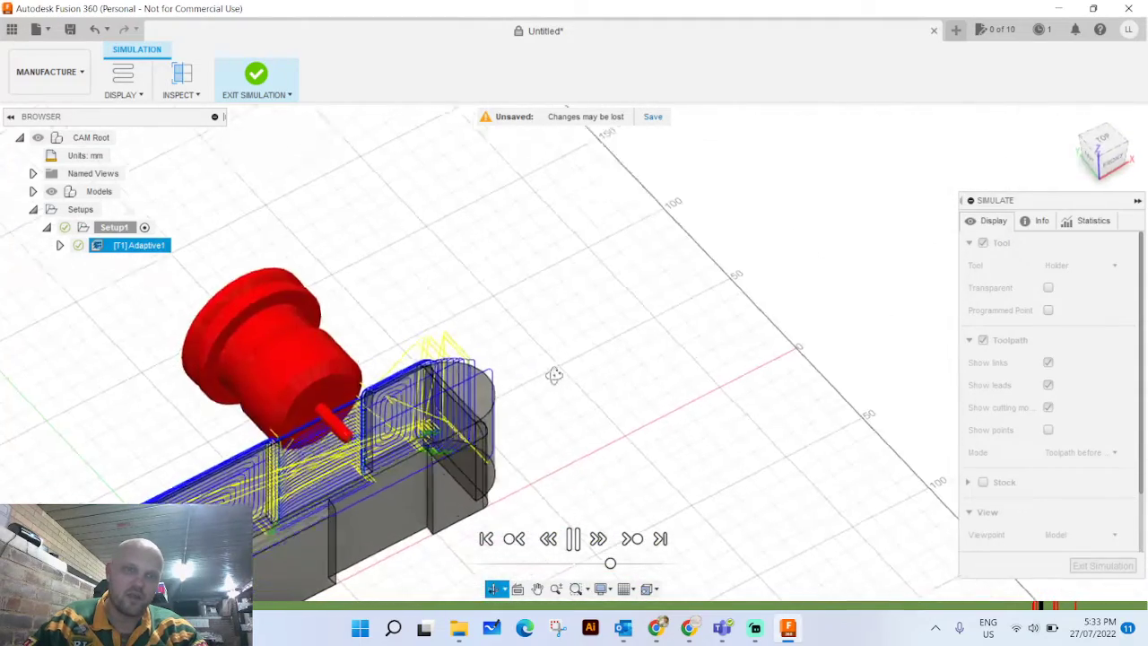
shift+middle_drag(389, 432, 420, 354)
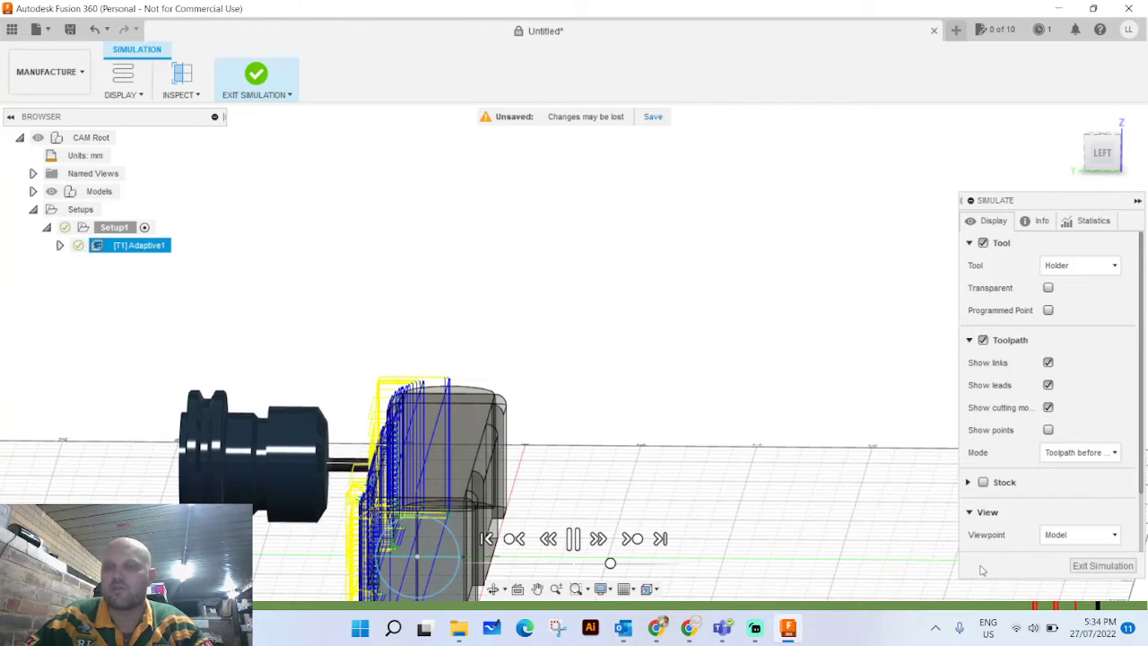
click(1081, 565)
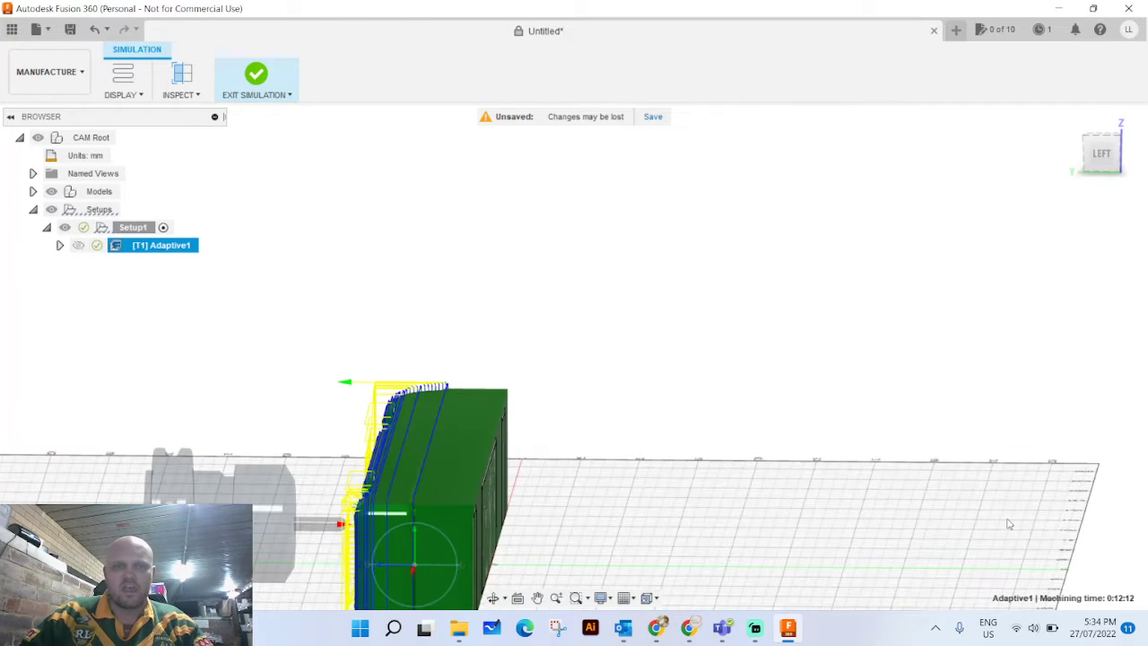
Reopen Setup1 for editing, review its machine, operation type and work coordinate system settings, and collapse the settings panel.
right_click(134, 230)
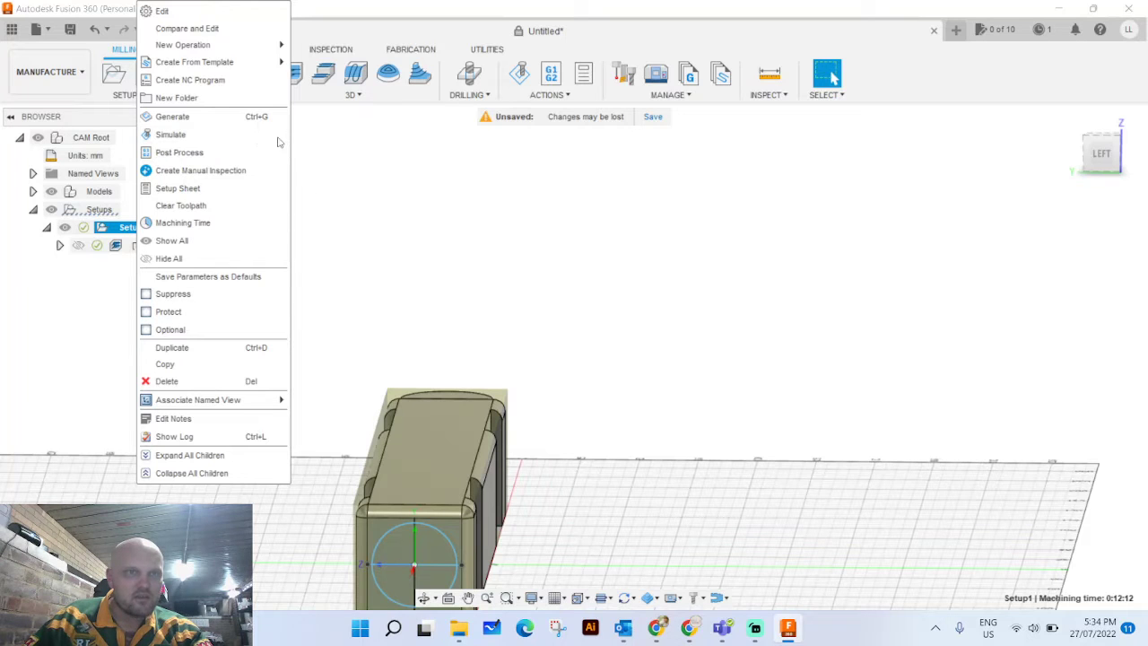
click(208, 21)
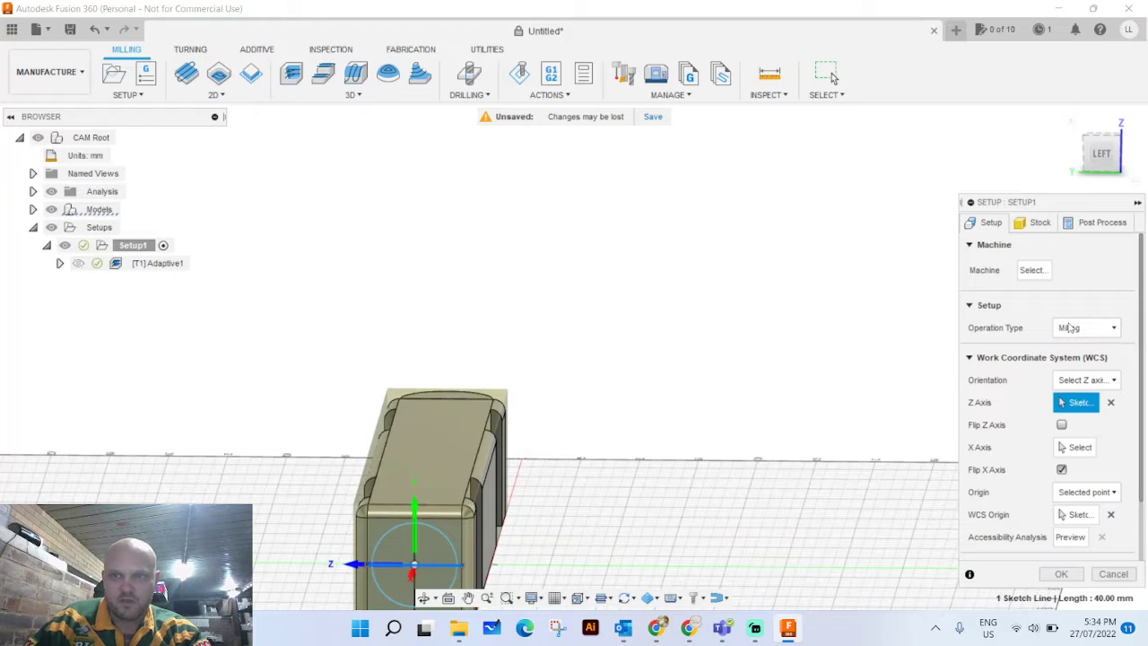
scroll(1070, 327, down, 2)
scroll(1070, 327, up, 2)
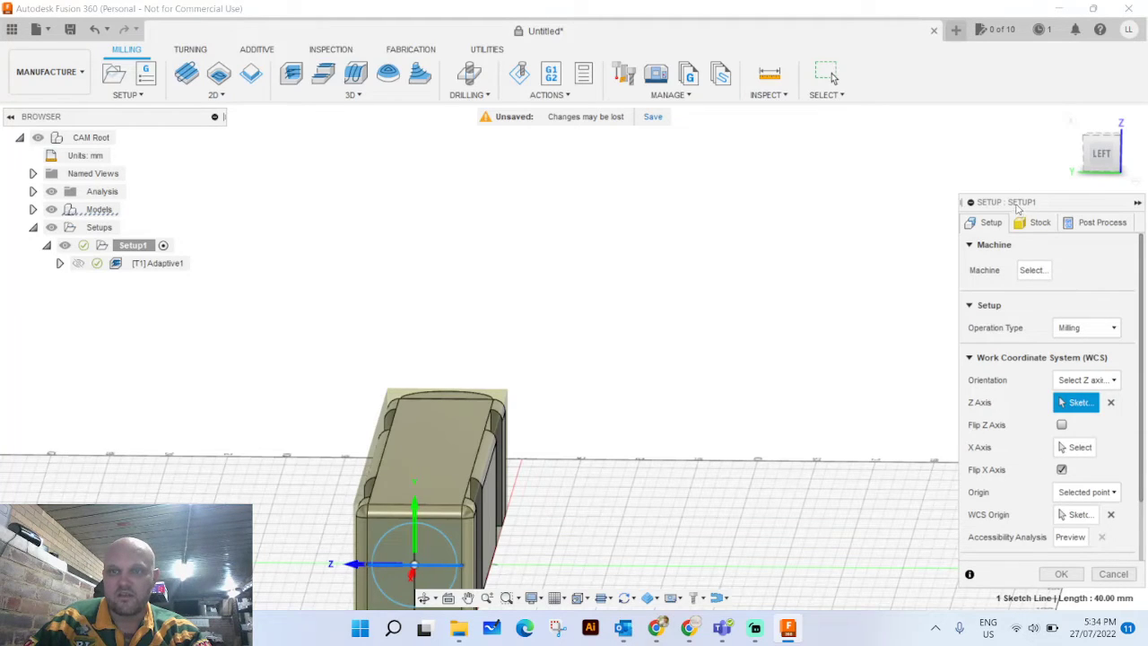
click(1137, 203)
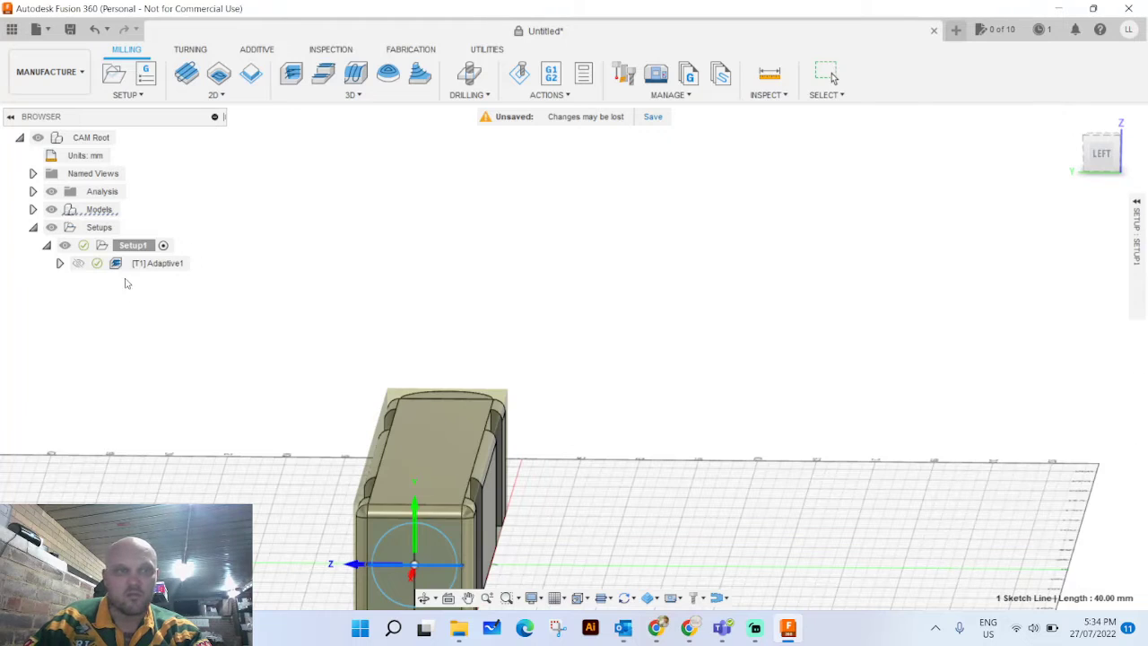
click(141, 246)
click(132, 250)
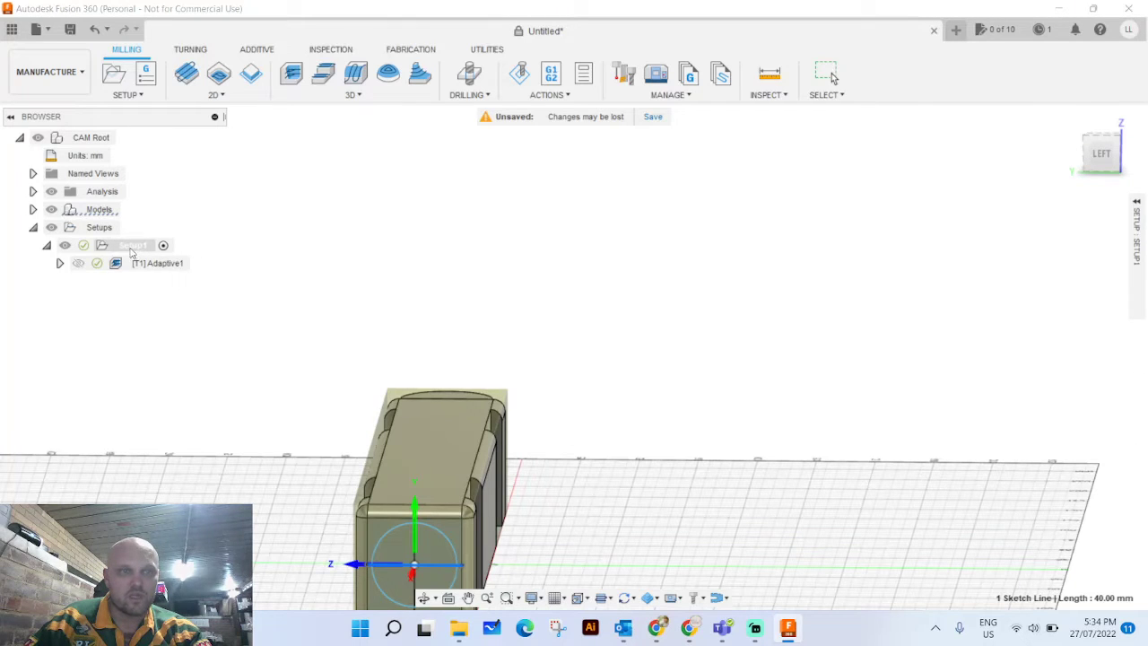
click(98, 228)
right_click(98, 229)
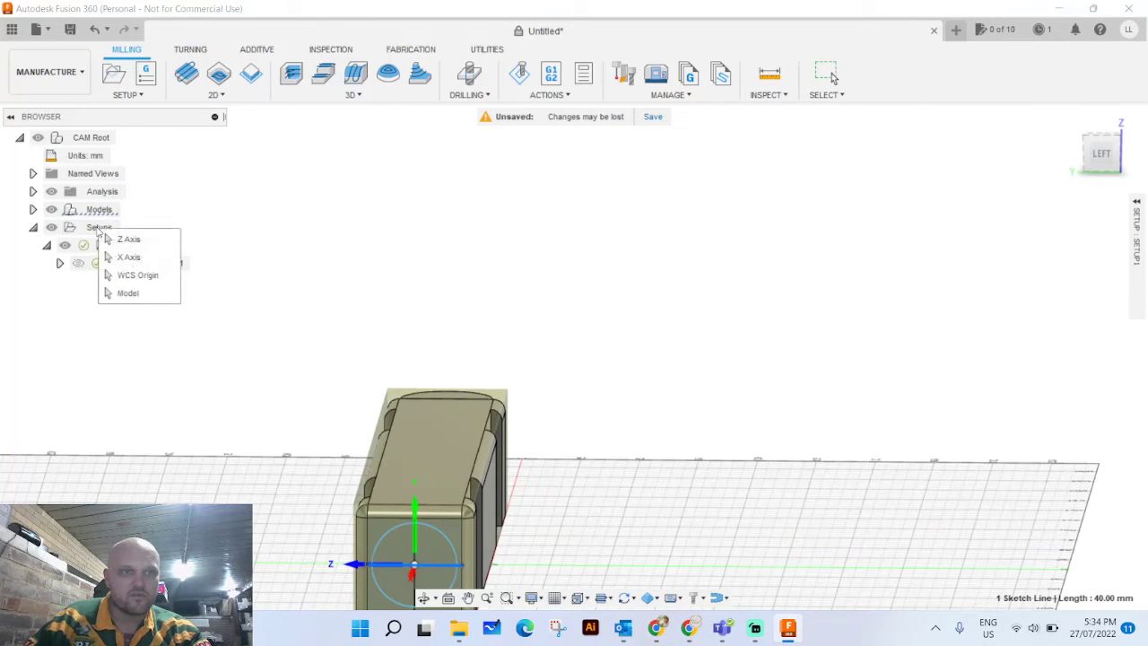
click(82, 229)
right_click(128, 246)
click(110, 249)
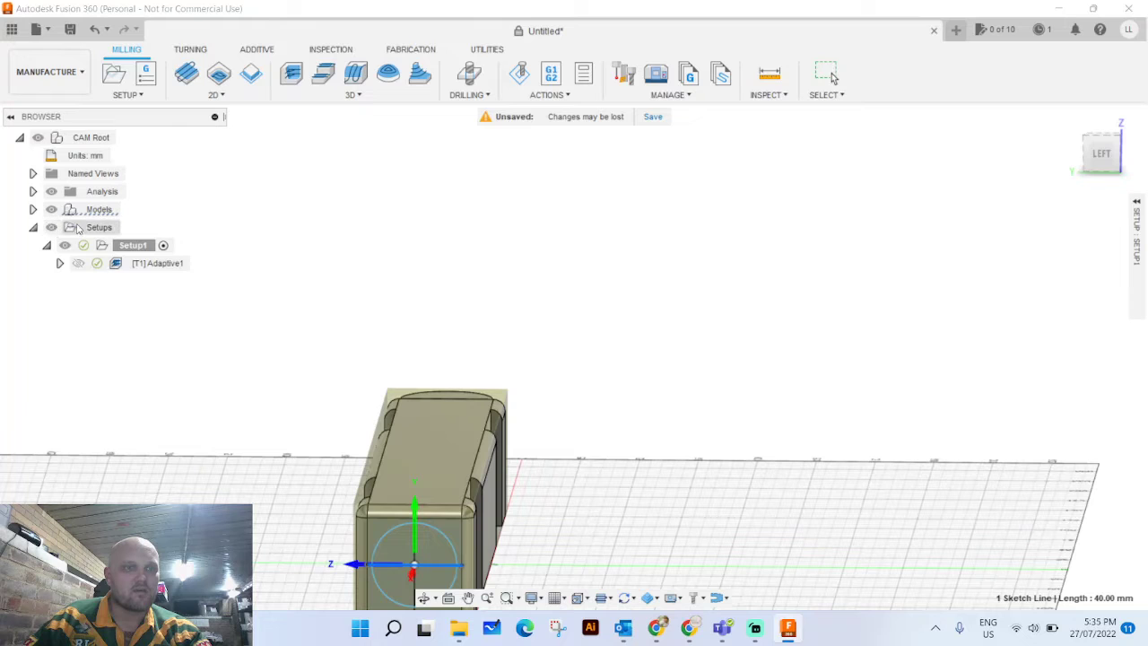
Try to add a second setup with its origin on another point of the stock's upper face.
click(120, 77)
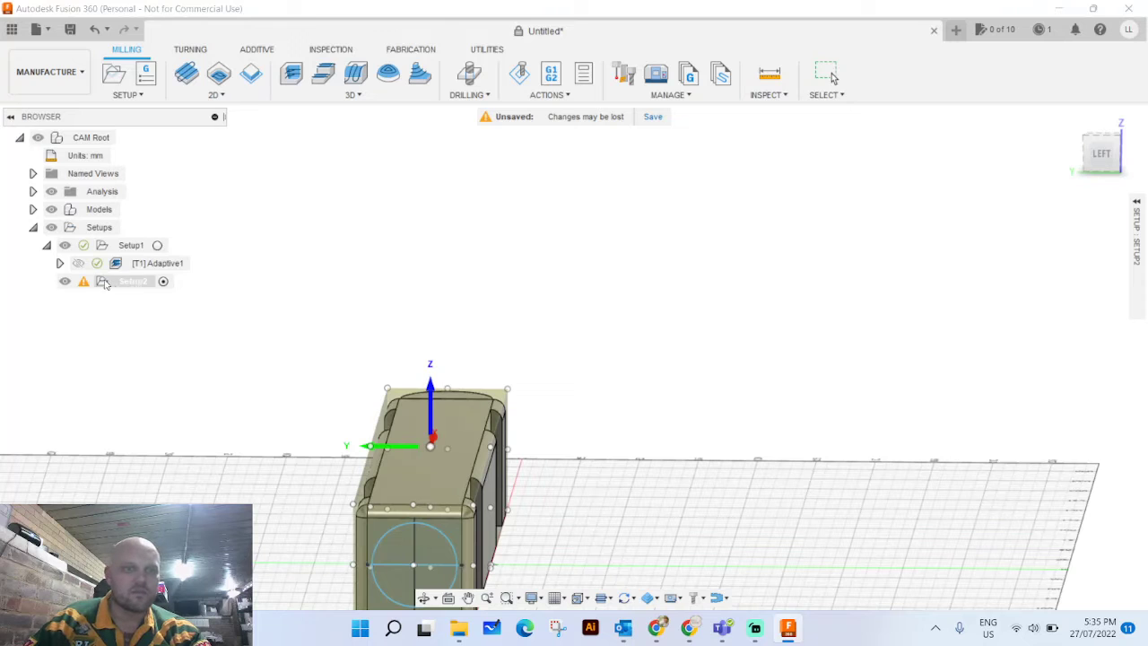
click(64, 283)
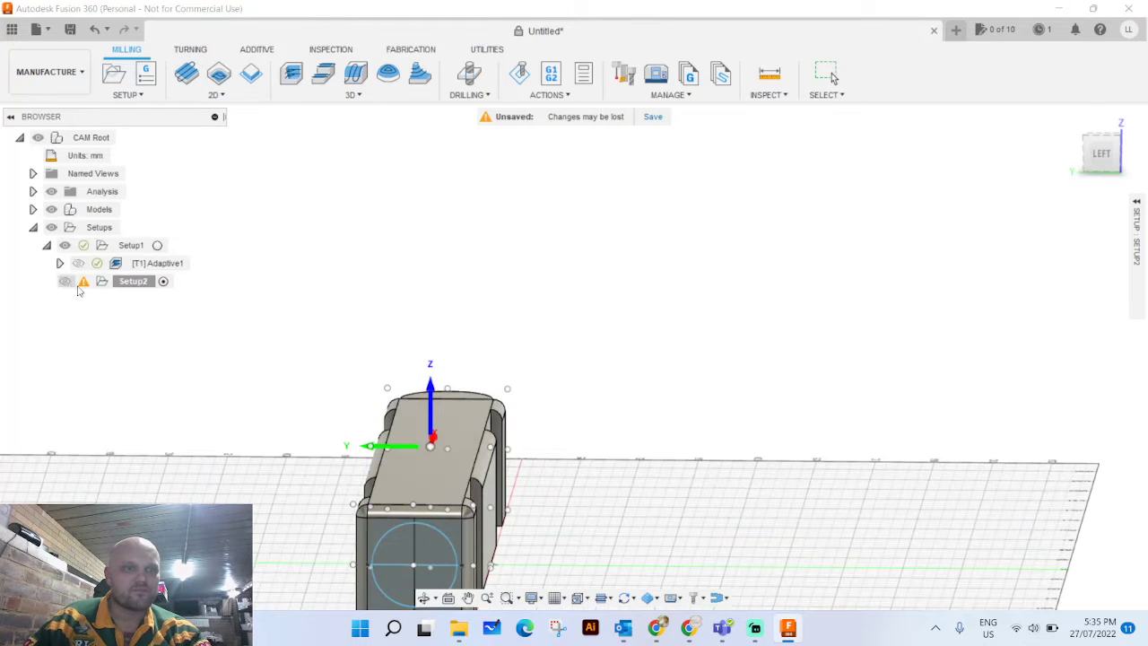
mouse_move(87, 284)
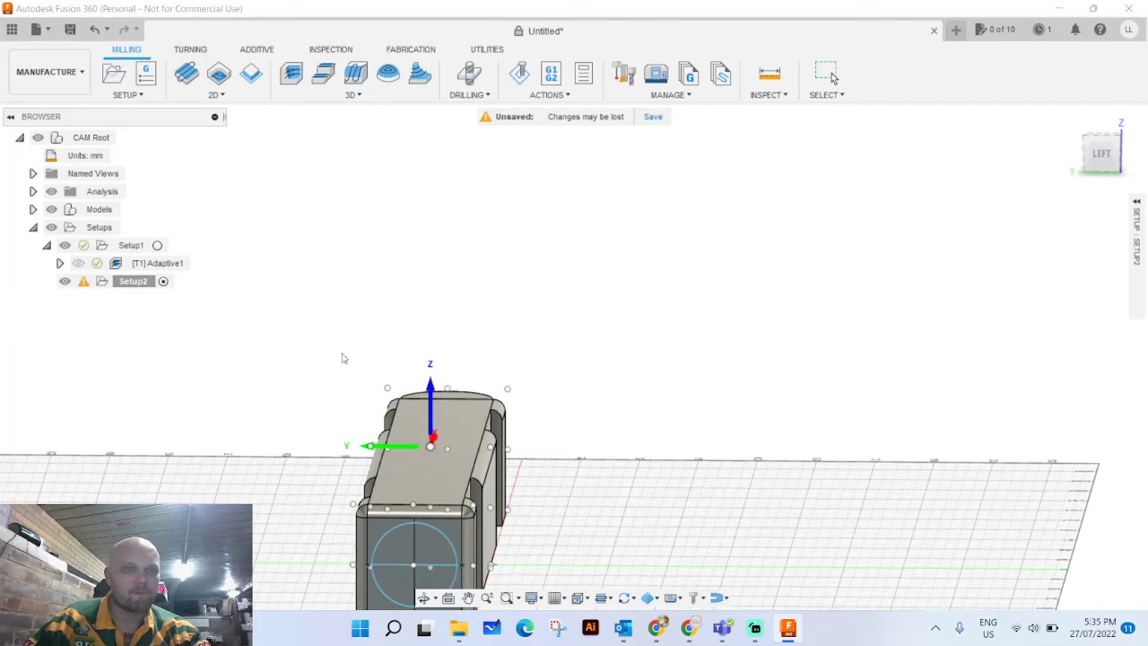
click(447, 452)
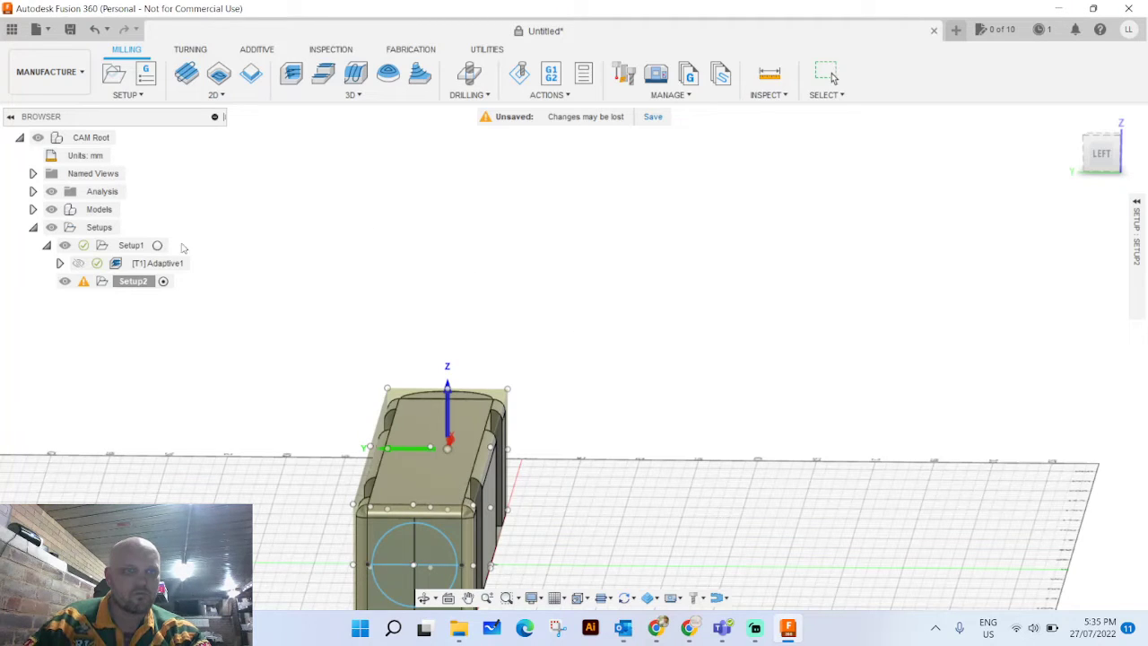
right_click(124, 284)
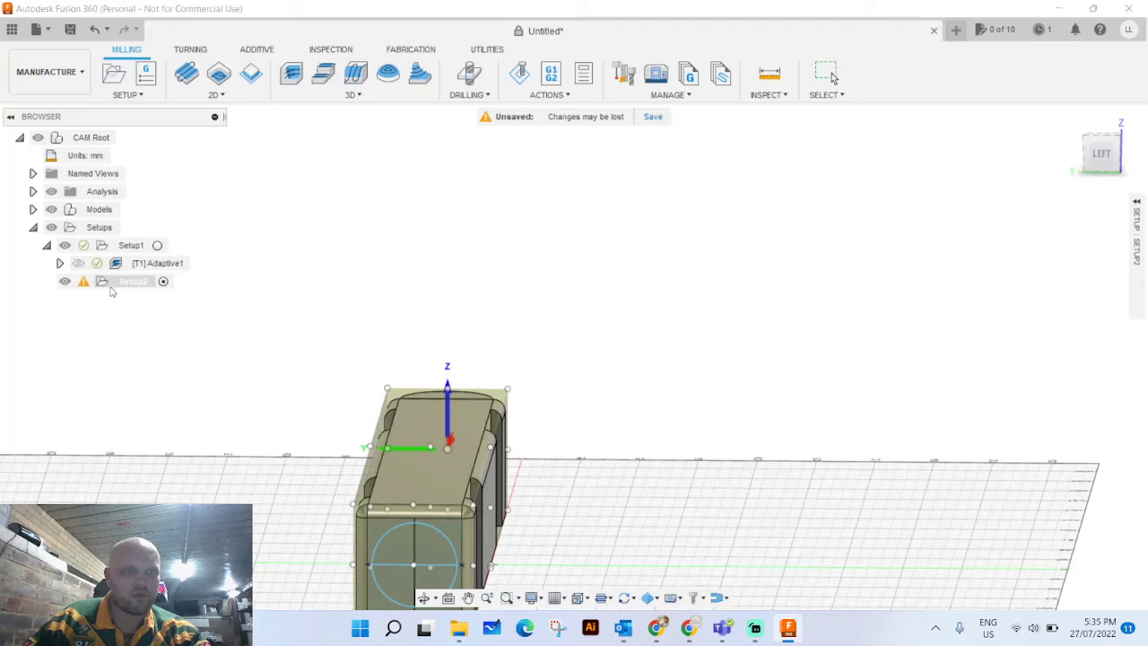
mouse_move(82, 283)
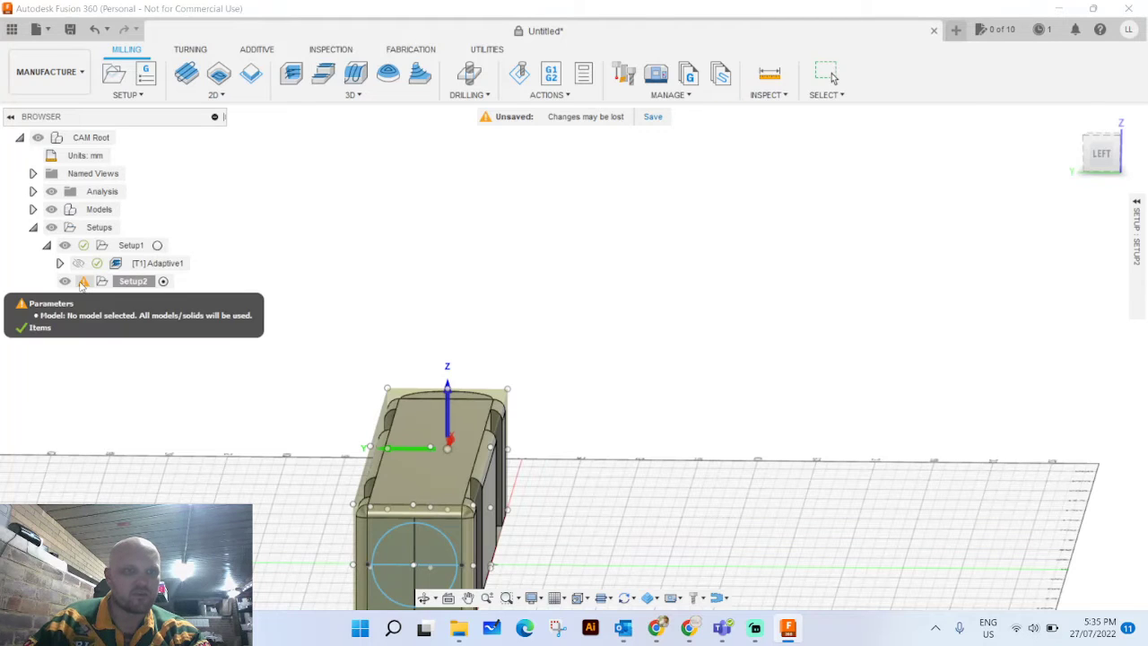
scroll(191, 366, up, 4)
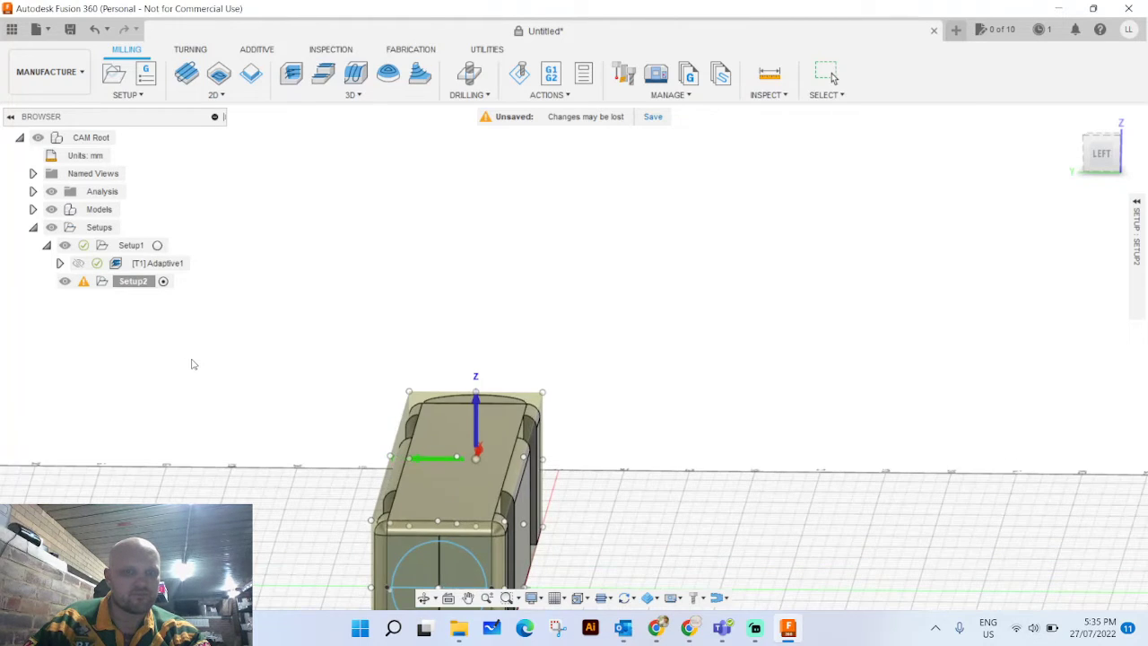
scroll(298, 404, down, 5)
scroll(298, 414, down, 3)
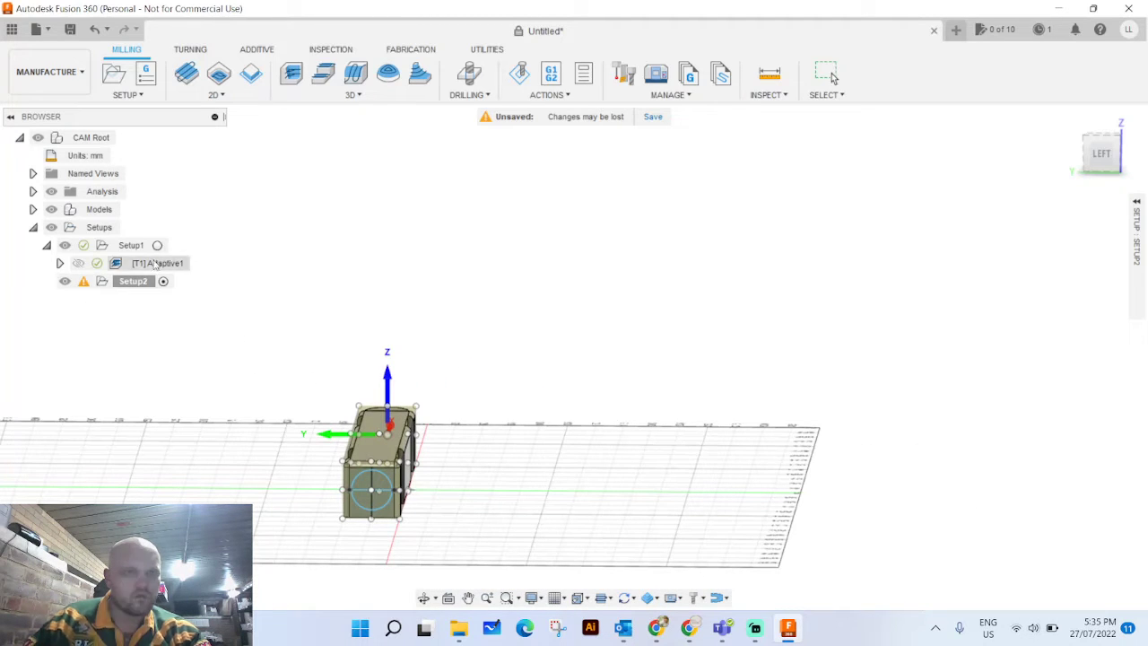
click(157, 245)
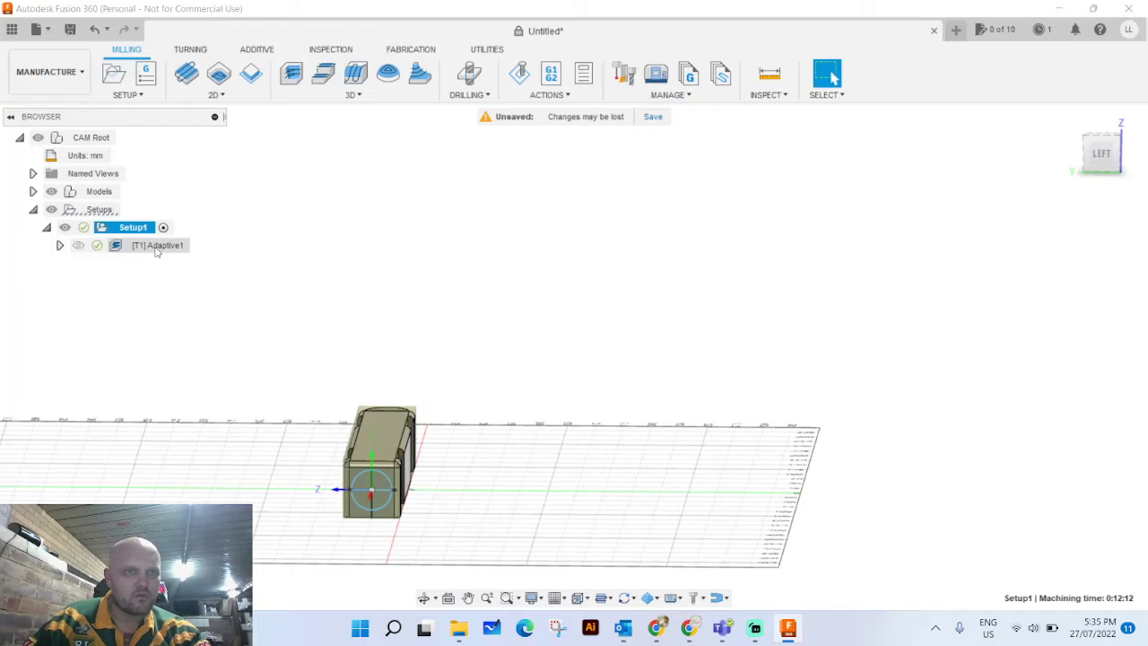
click(60, 246)
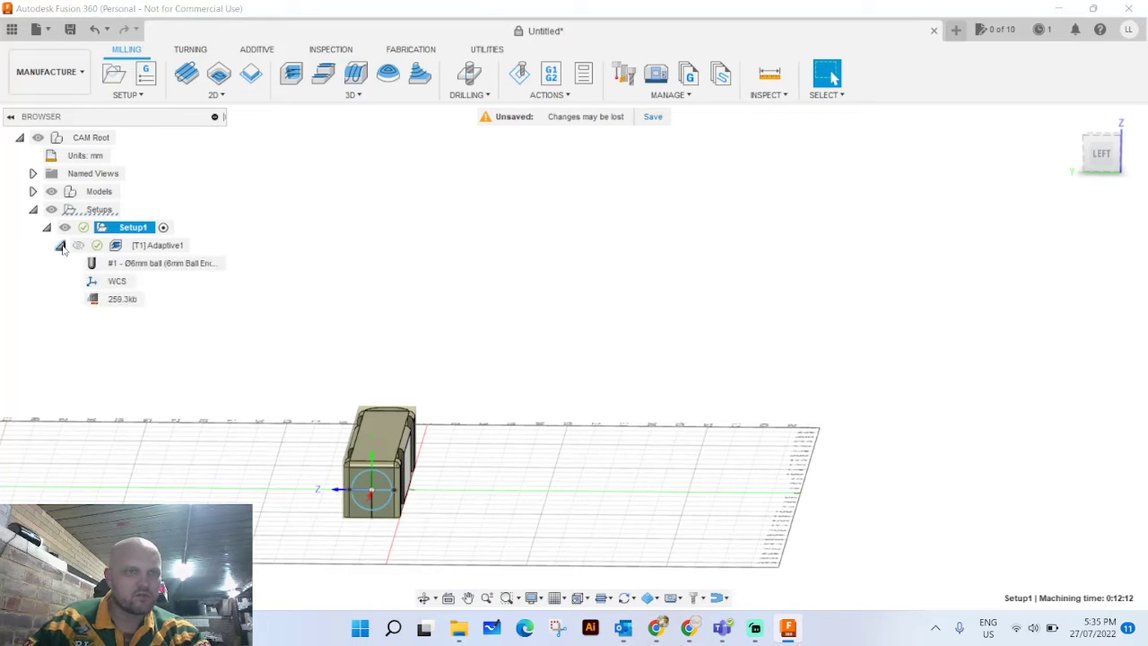
click(60, 246)
click(90, 209)
click(32, 209)
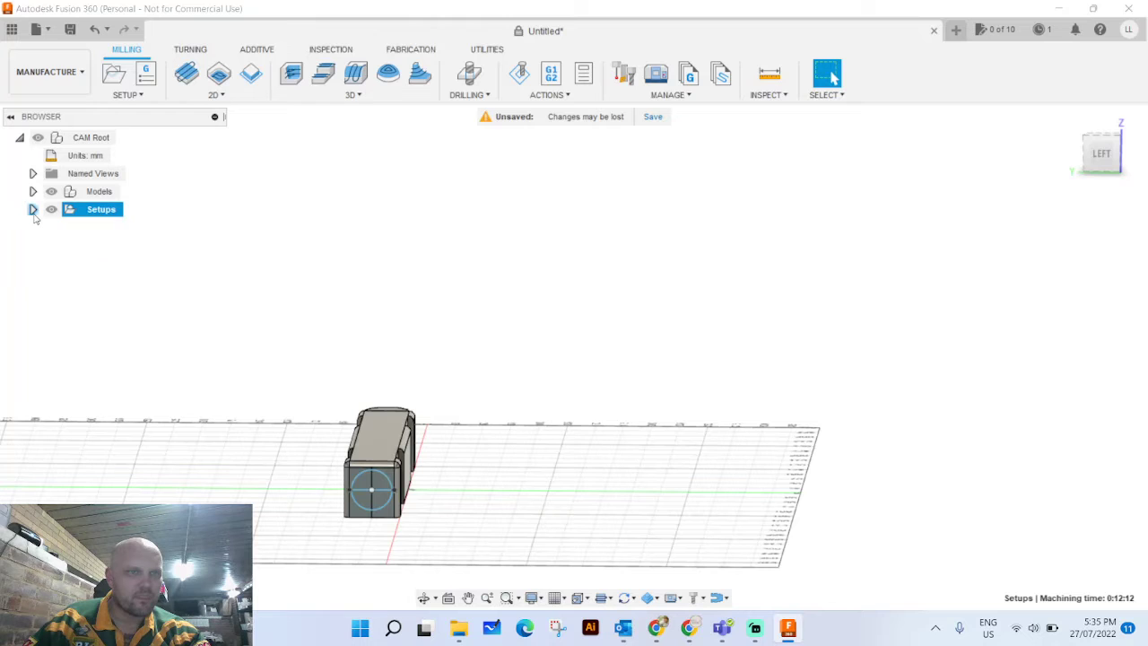
click(32, 210)
Expand and select the Models folder, then start a new setup alongside Setup1.
click(32, 191)
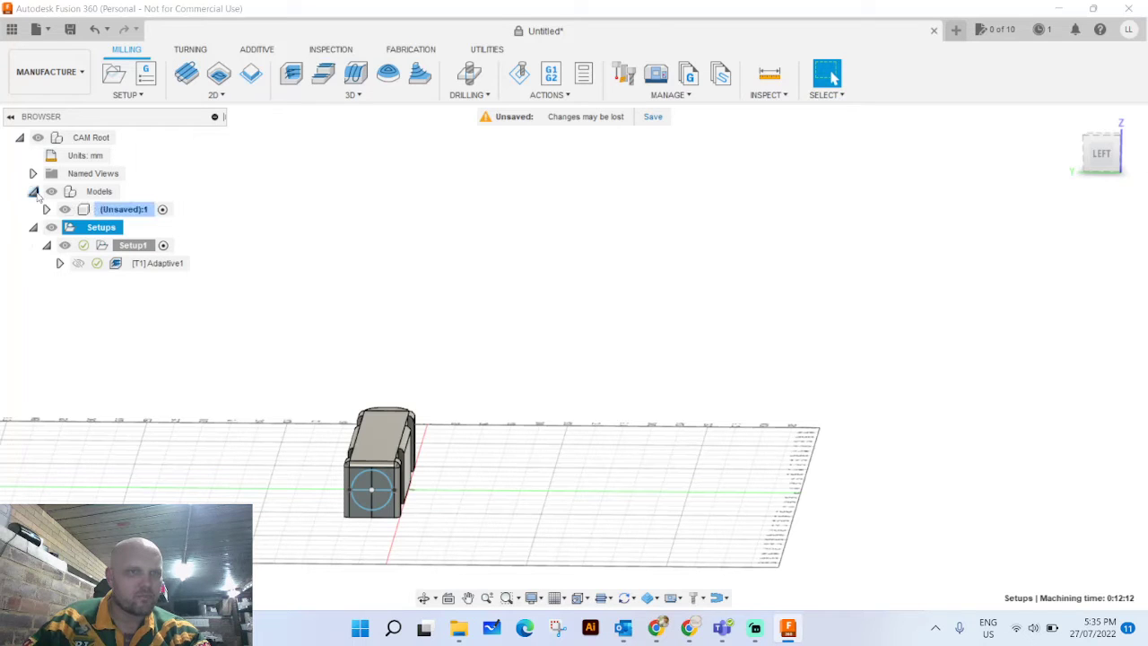
click(97, 191)
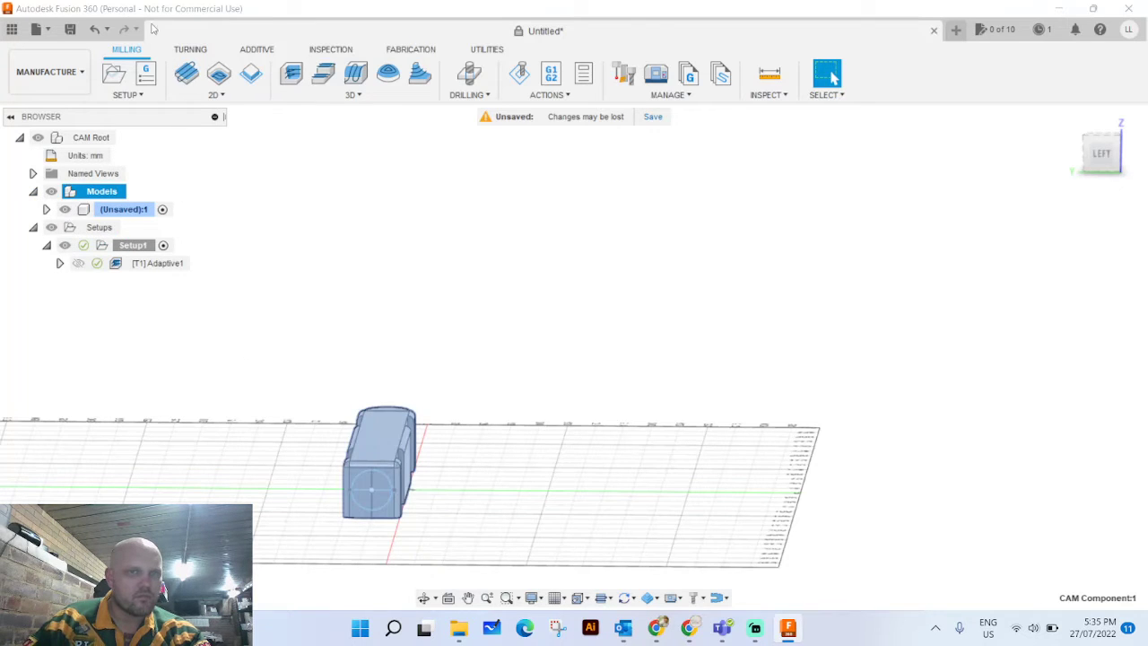
click(114, 74)
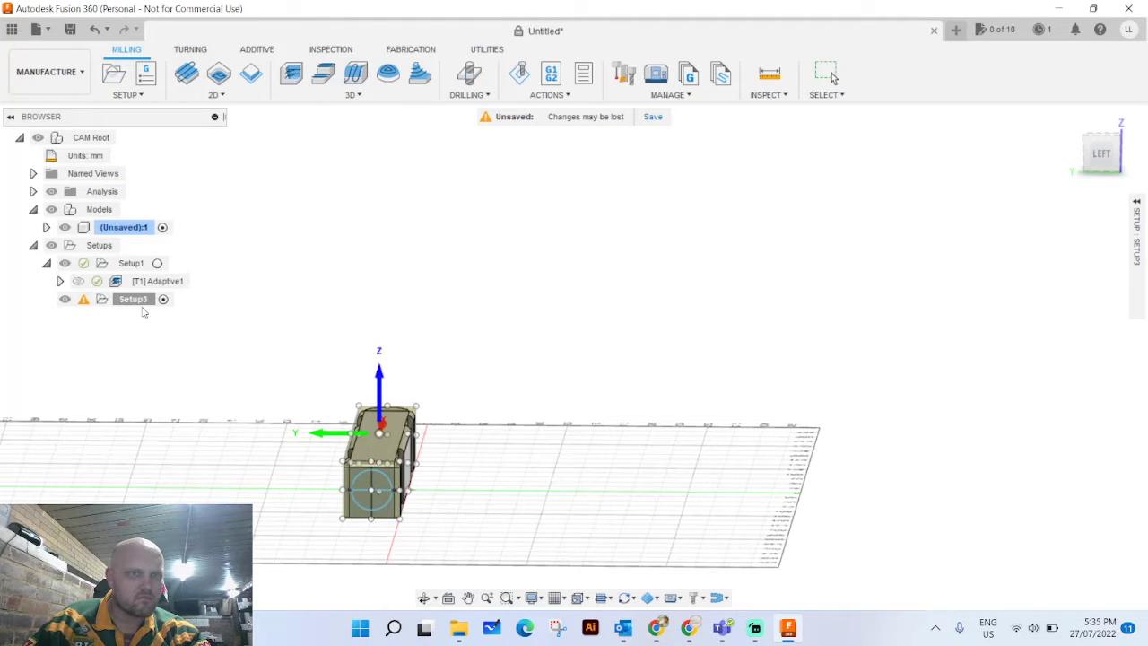
mouse_move(81, 304)
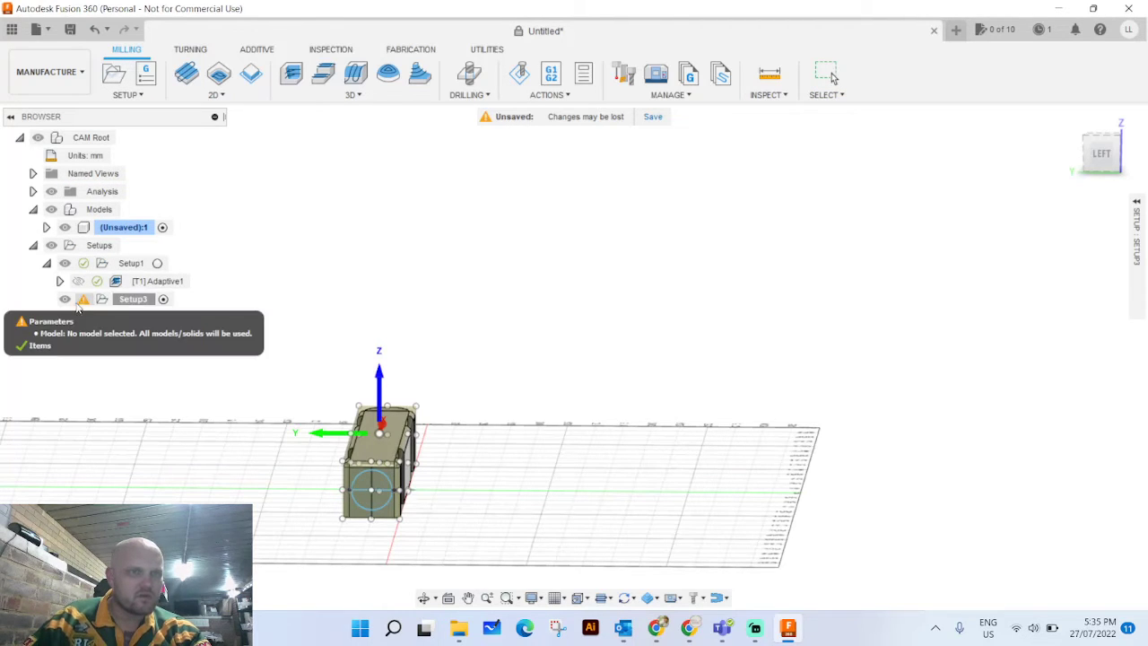
click(60, 281)
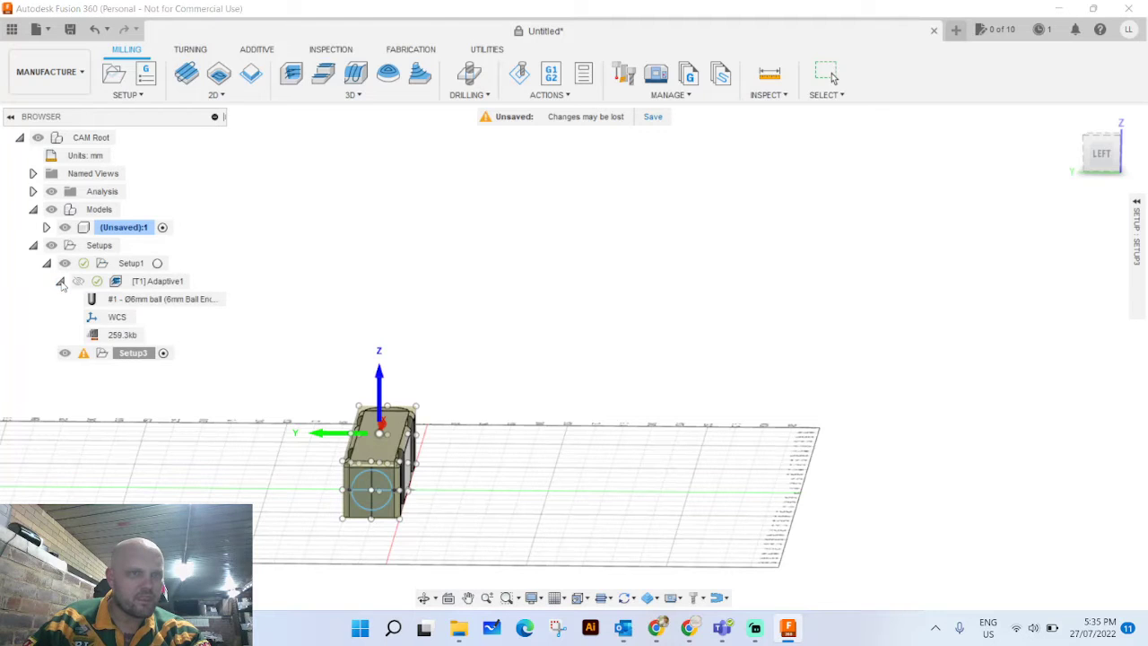
click(60, 282)
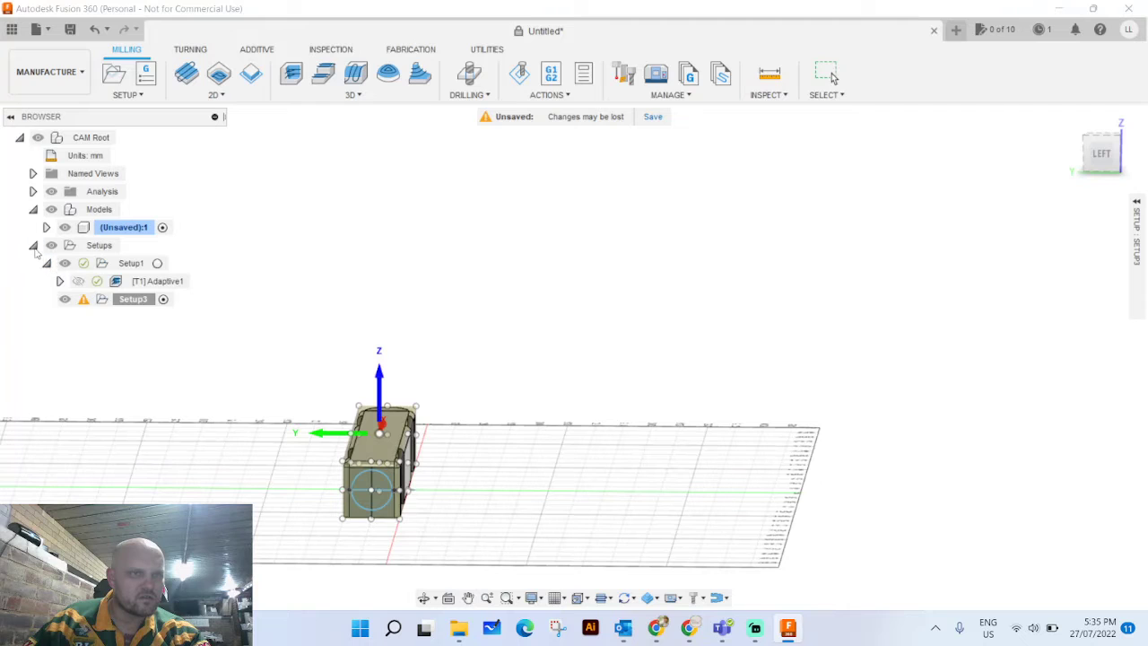
click(33, 245)
click(34, 246)
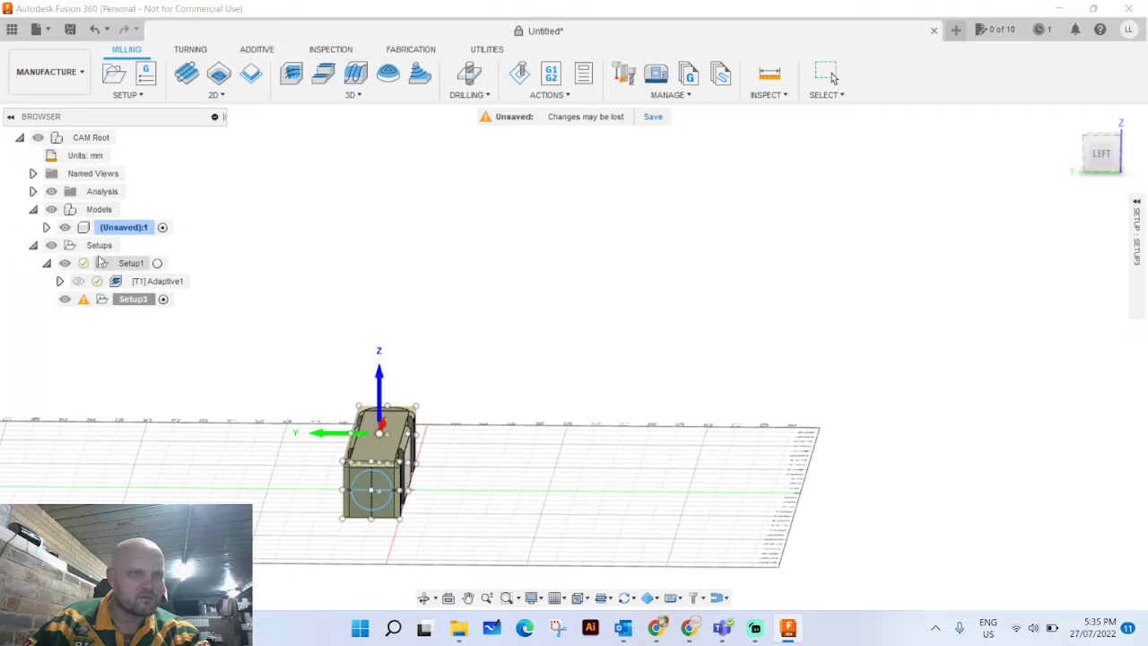
Delete the unfinished Setup3 and expand the Adaptive1 operation under Setup1.
click(107, 300)
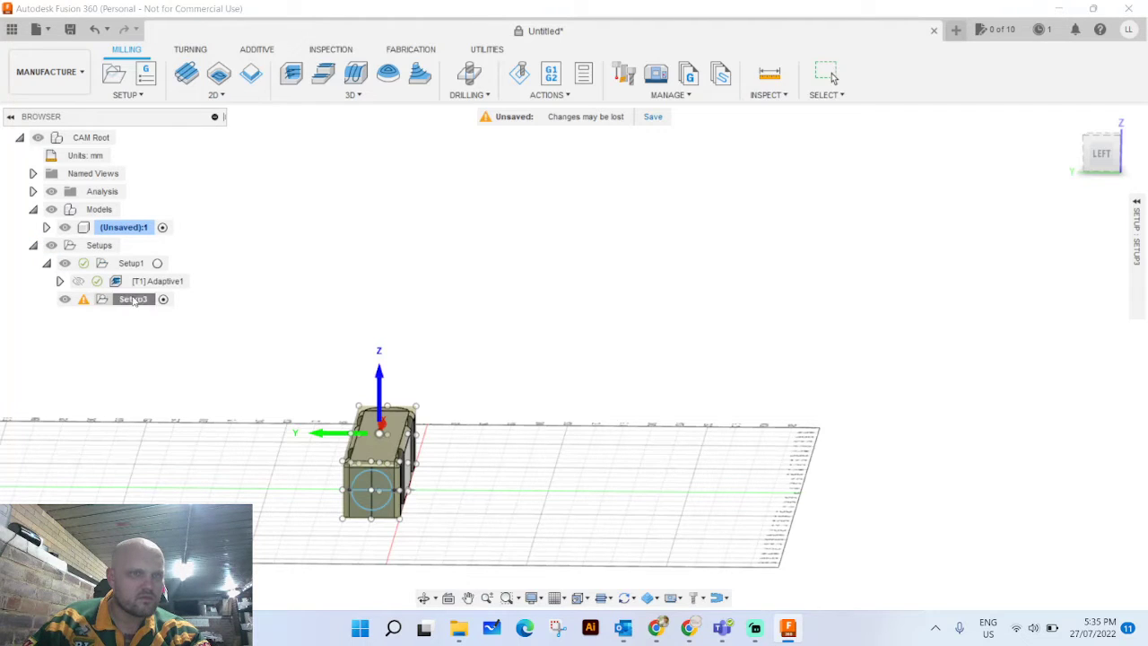
key(Delete)
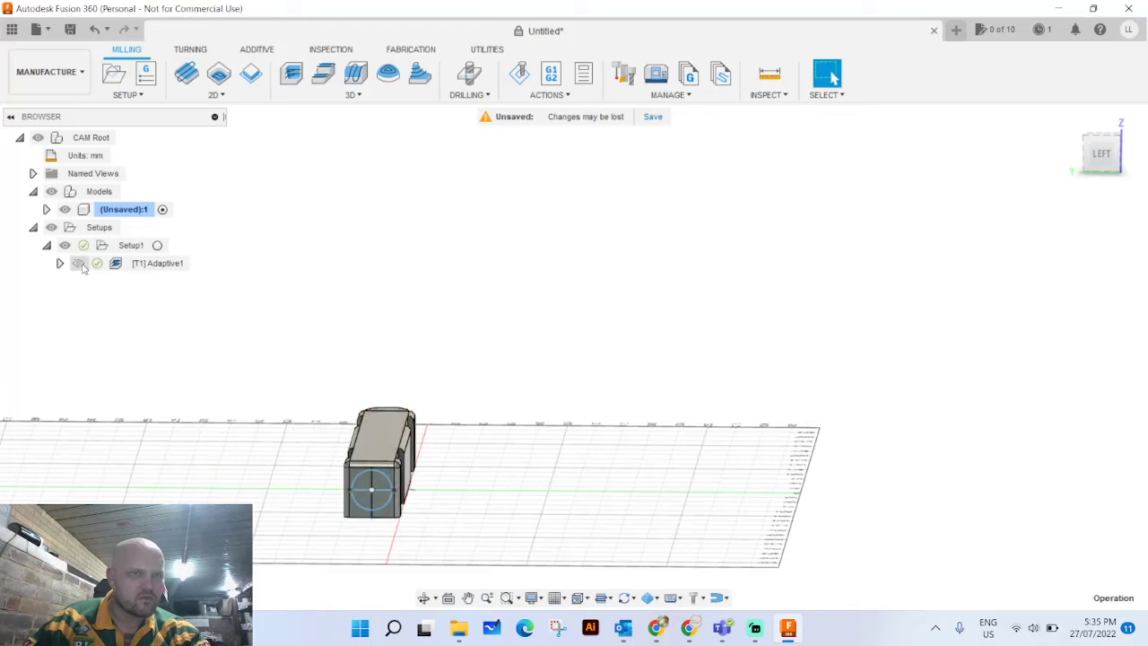
click(60, 264)
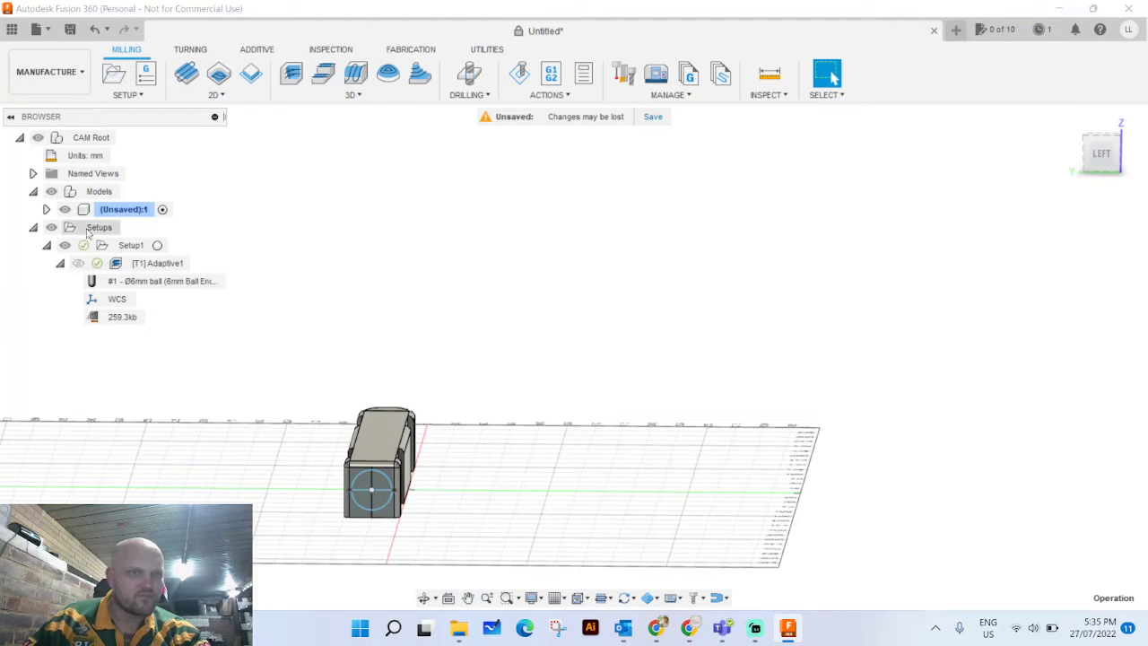
click(115, 94)
click(114, 81)
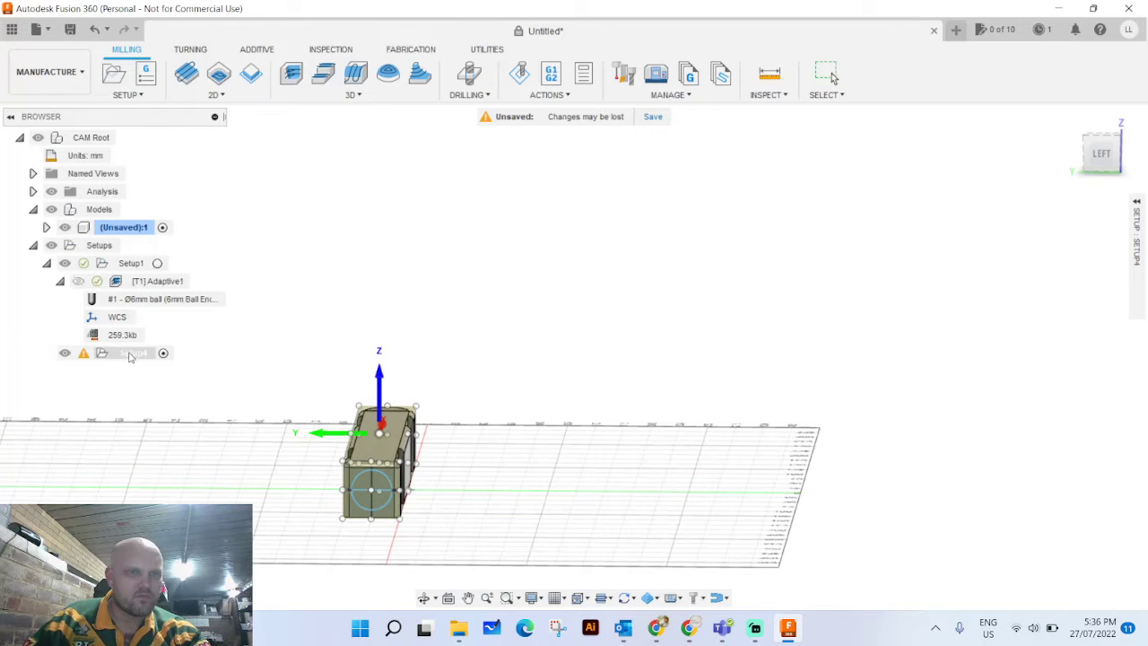
click(117, 355)
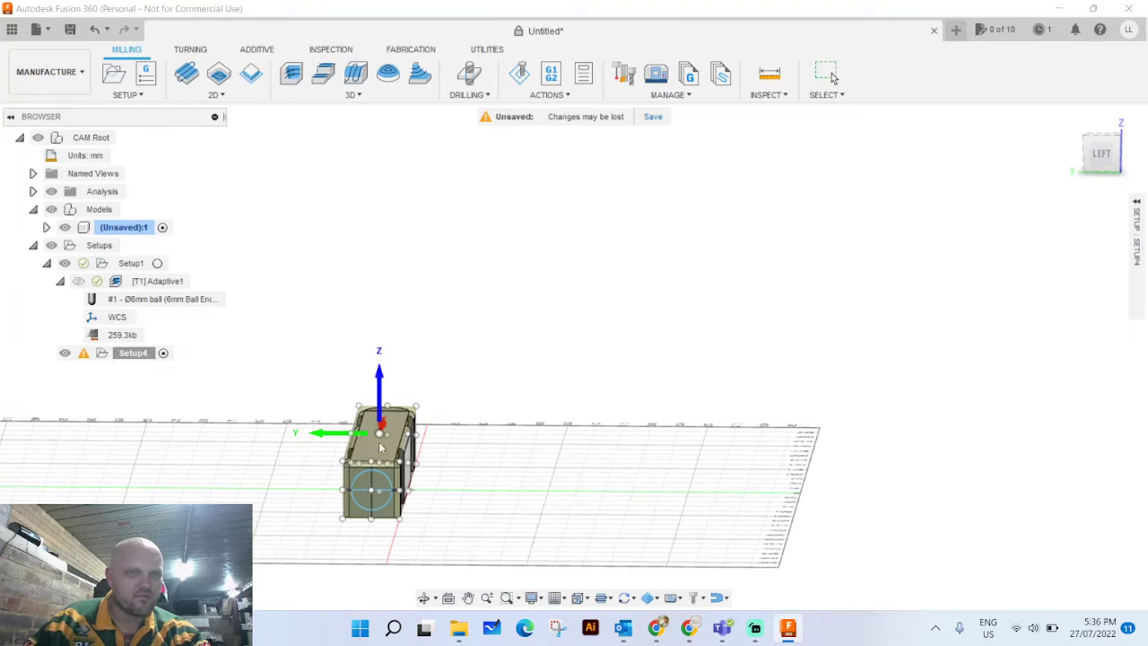
scroll(370, 512, up, 3)
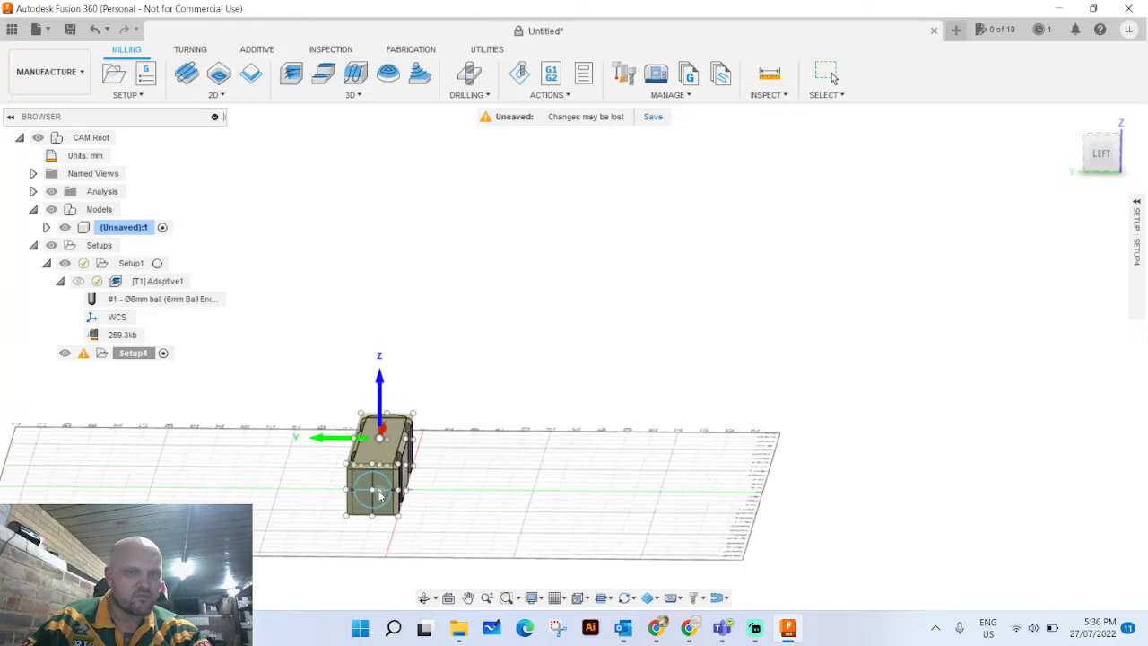
scroll(371, 511, up, 5)
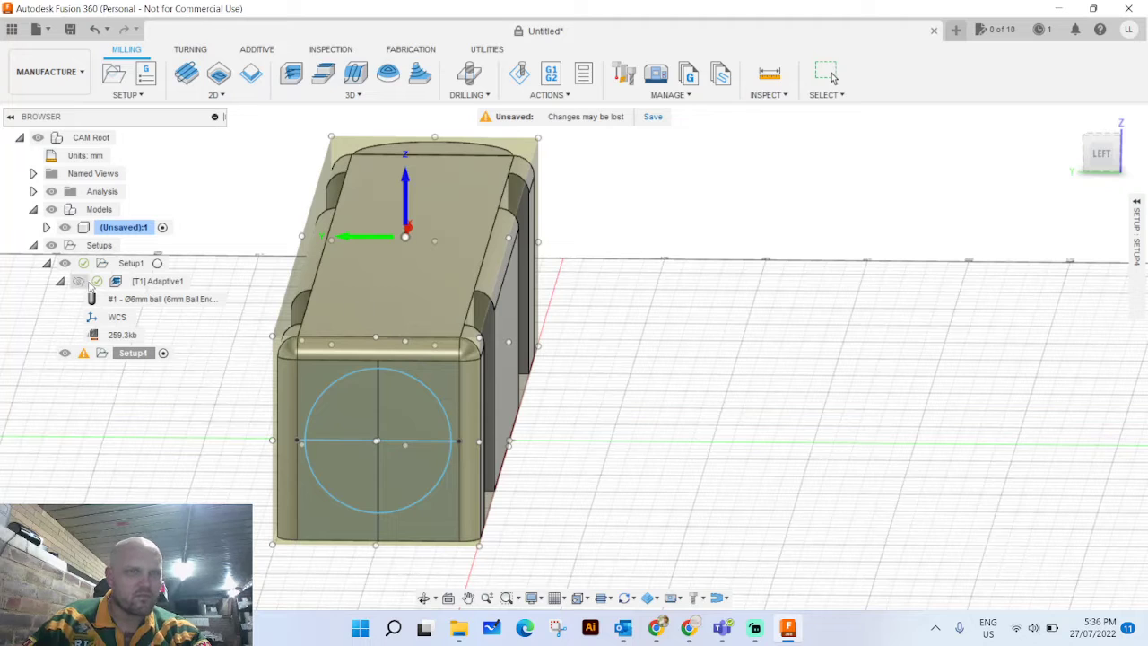
right_click(117, 353)
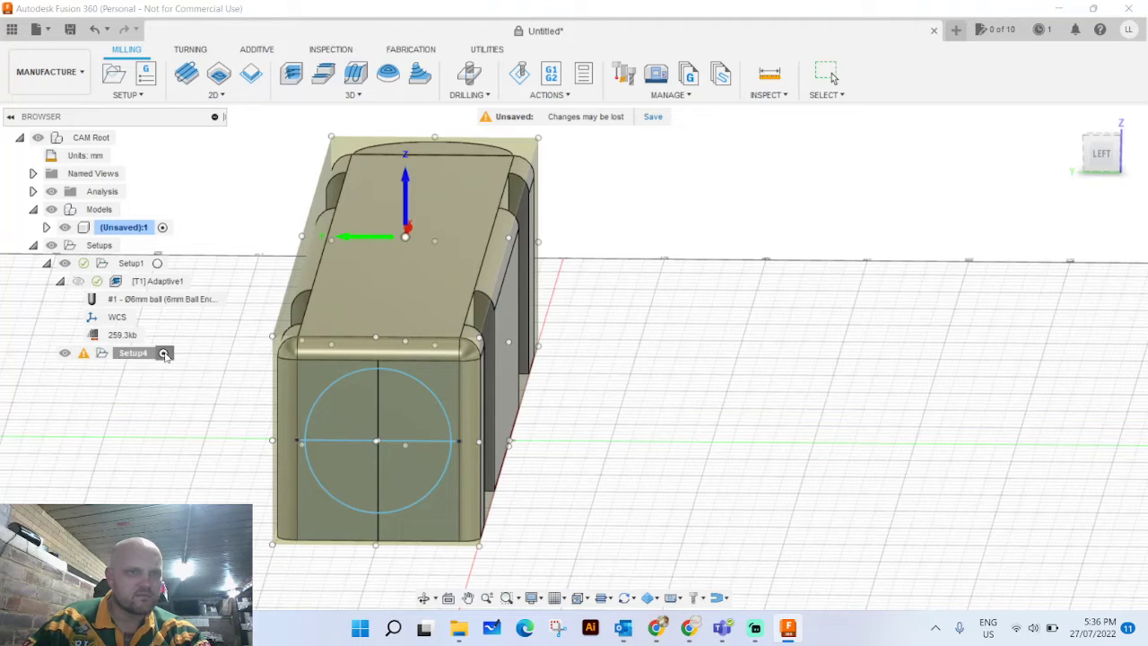
key(Escape)
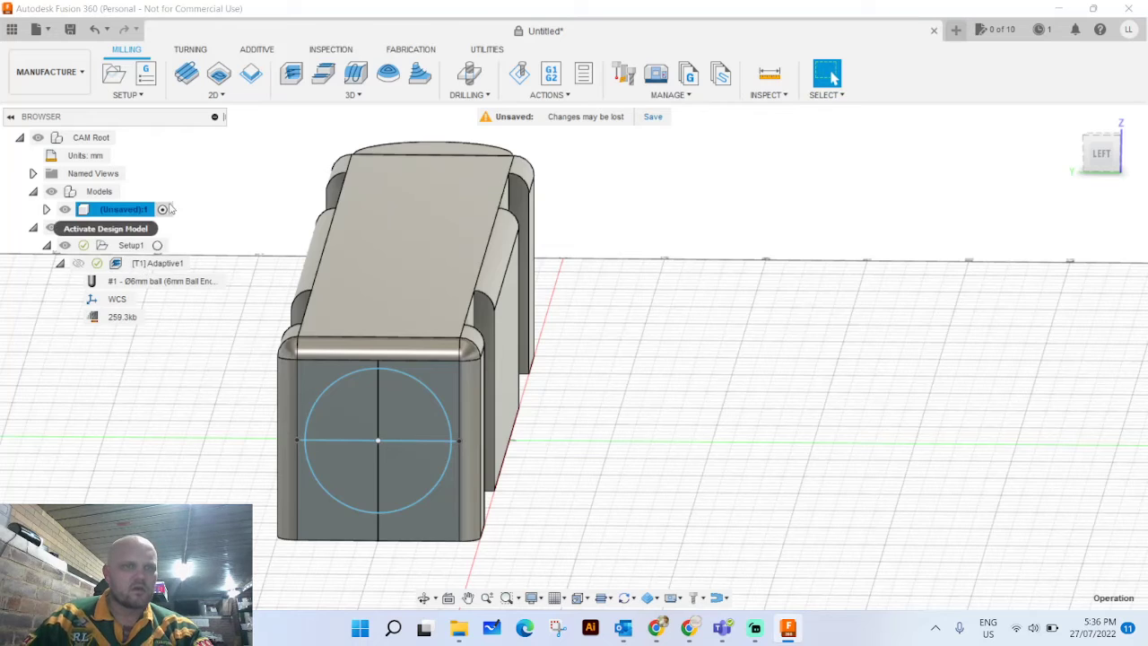
Collapse the Models folder and leave the Setups folder expanded in the browser.
click(163, 210)
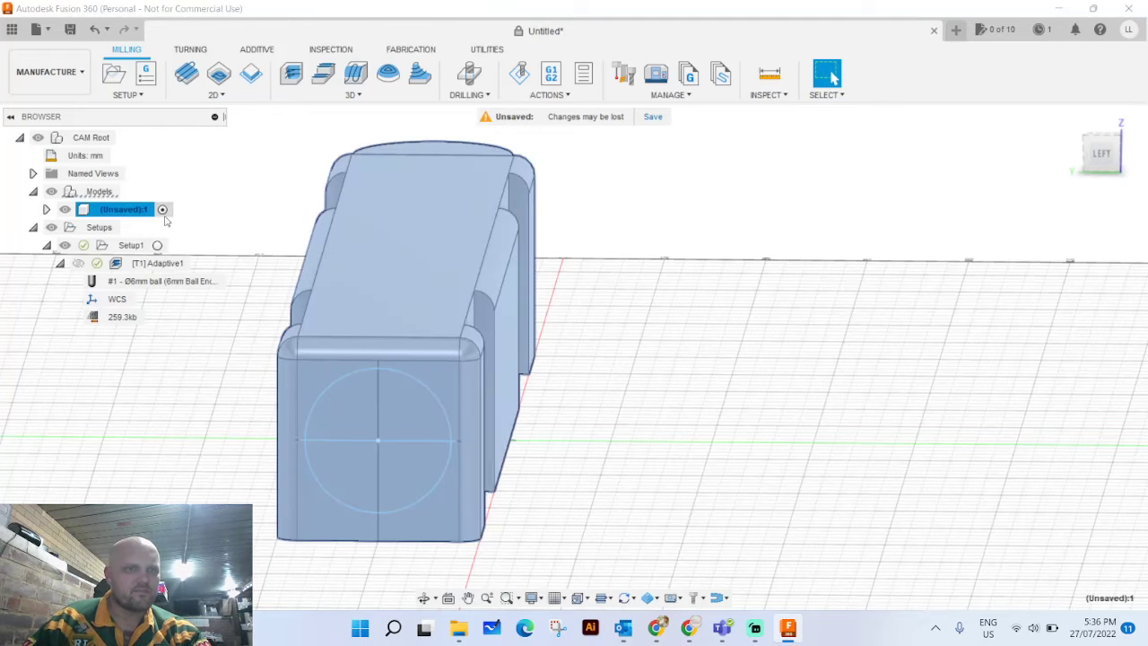
click(186, 185)
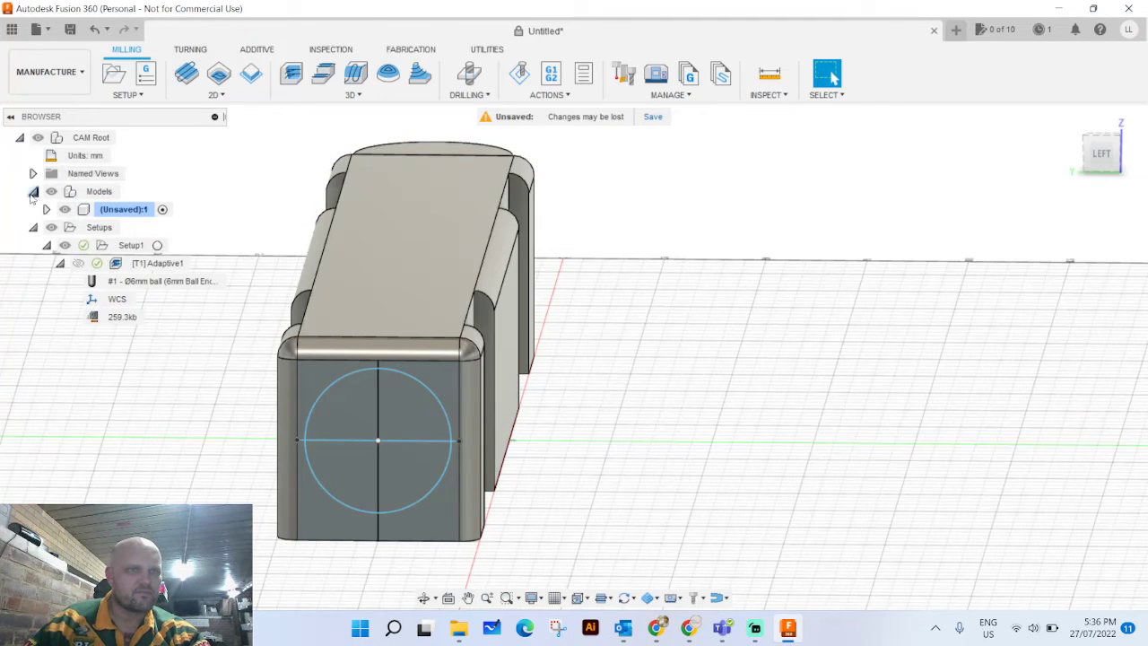
click(33, 192)
click(34, 210)
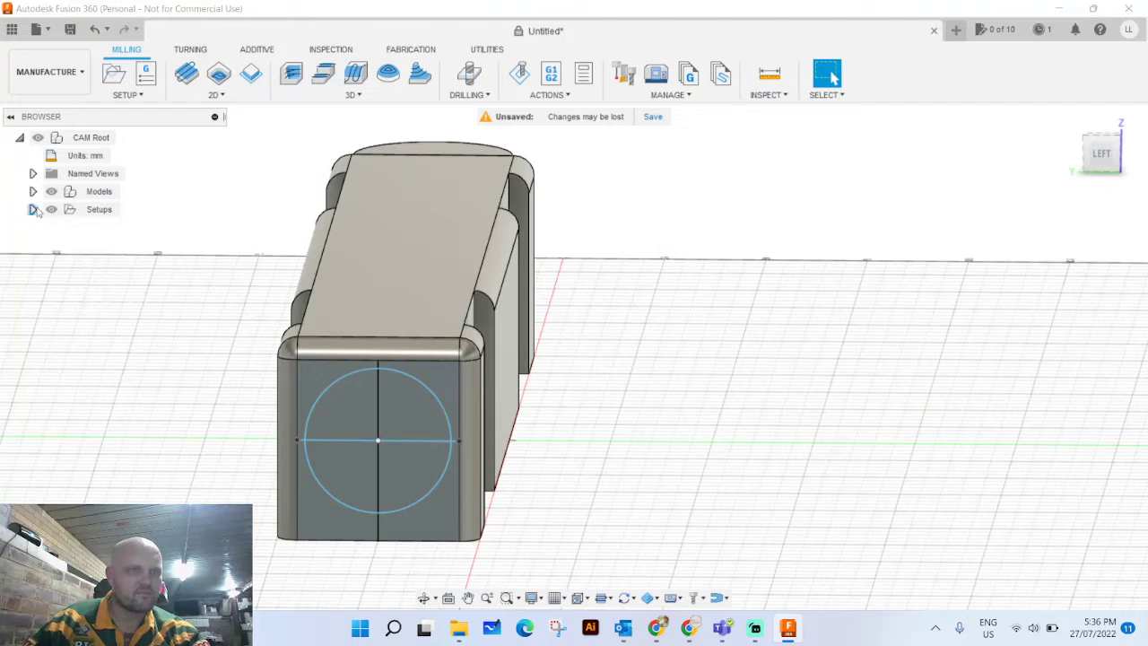
click(10, 118)
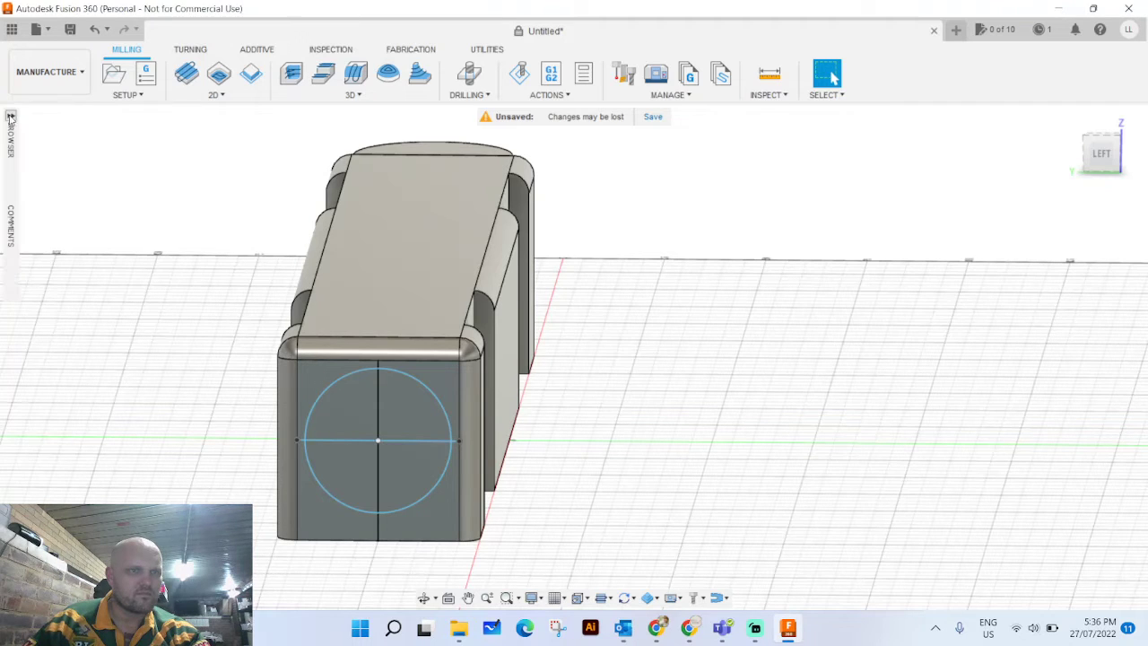
click(11, 126)
click(32, 209)
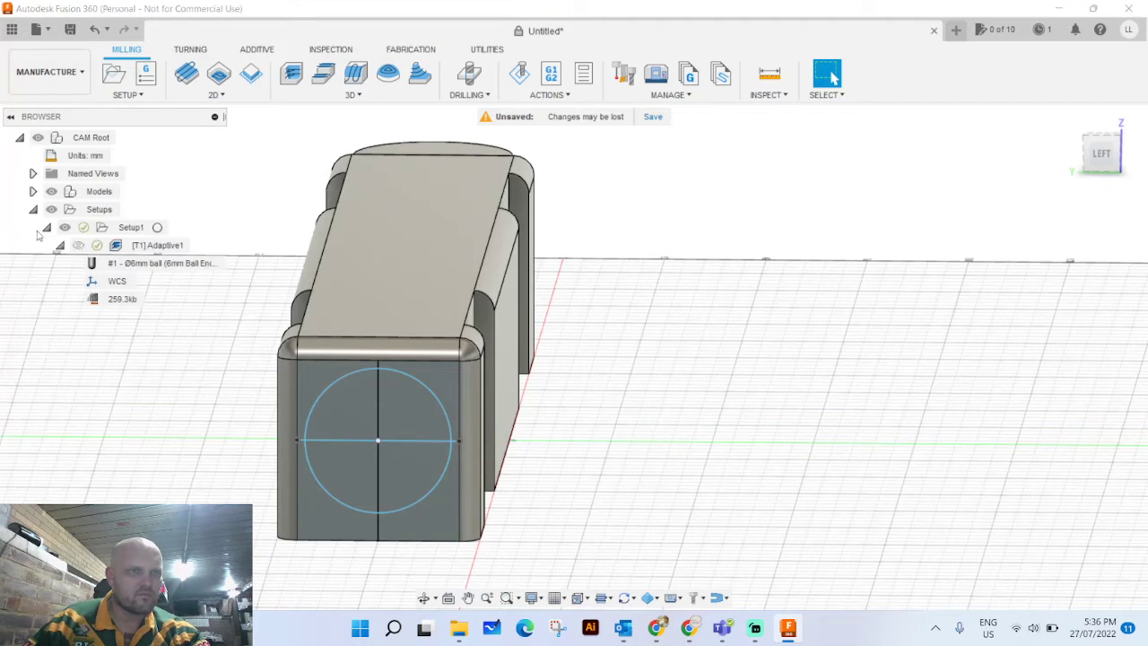
Activate Setup1 and rename it Left.
click(143, 227)
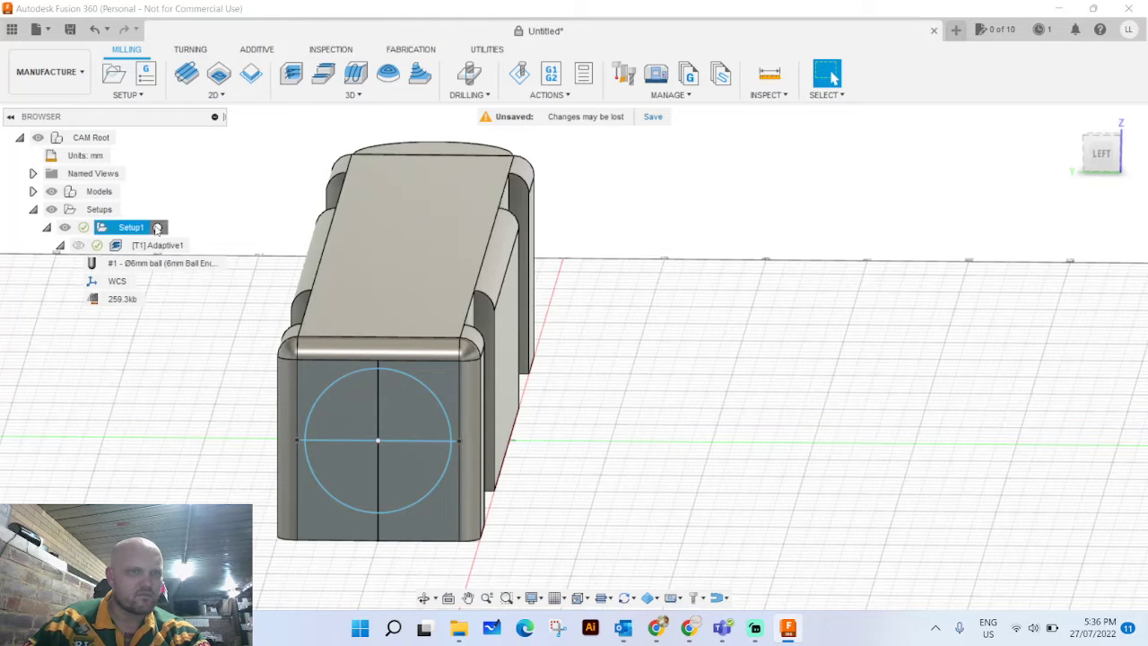
click(154, 244)
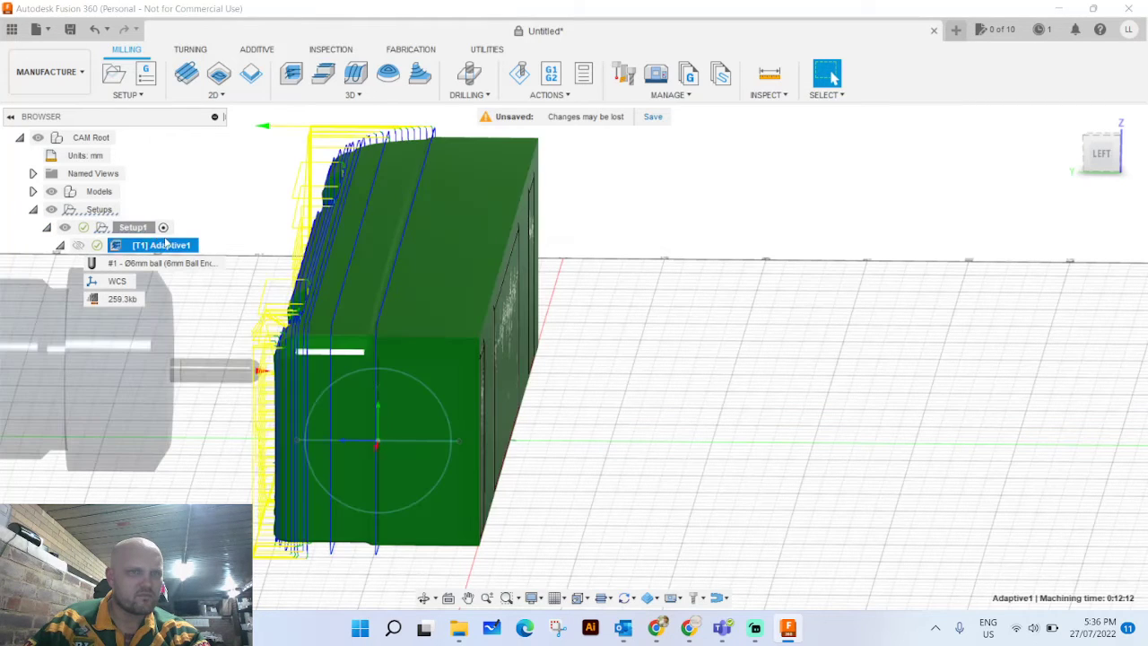
double_click(139, 227)
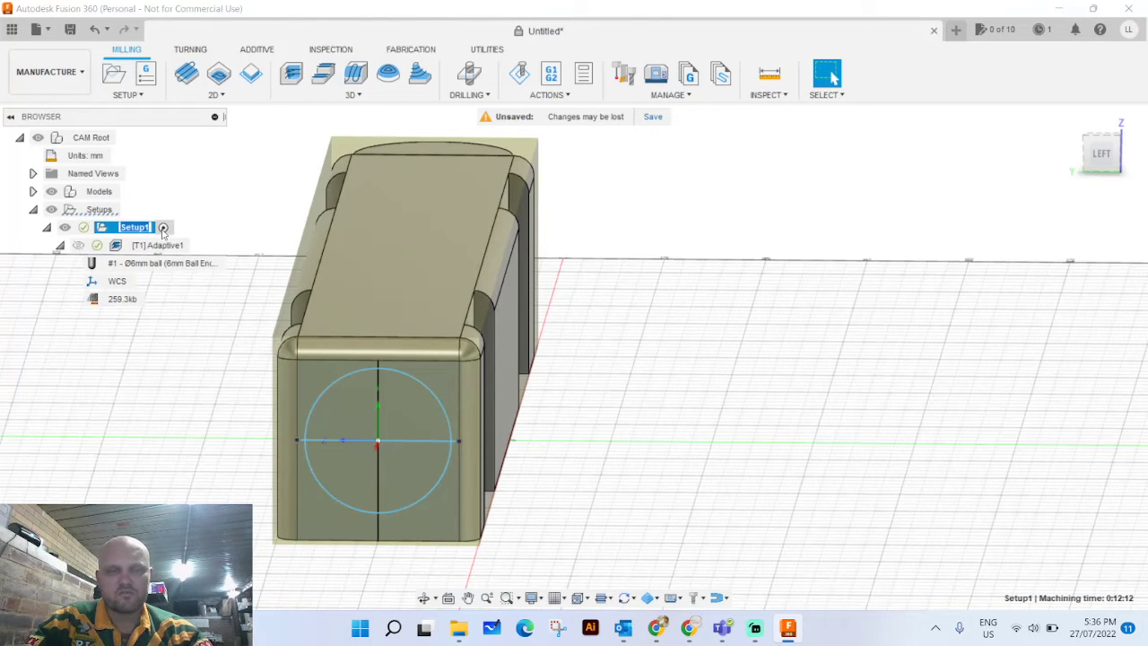
text(Left)
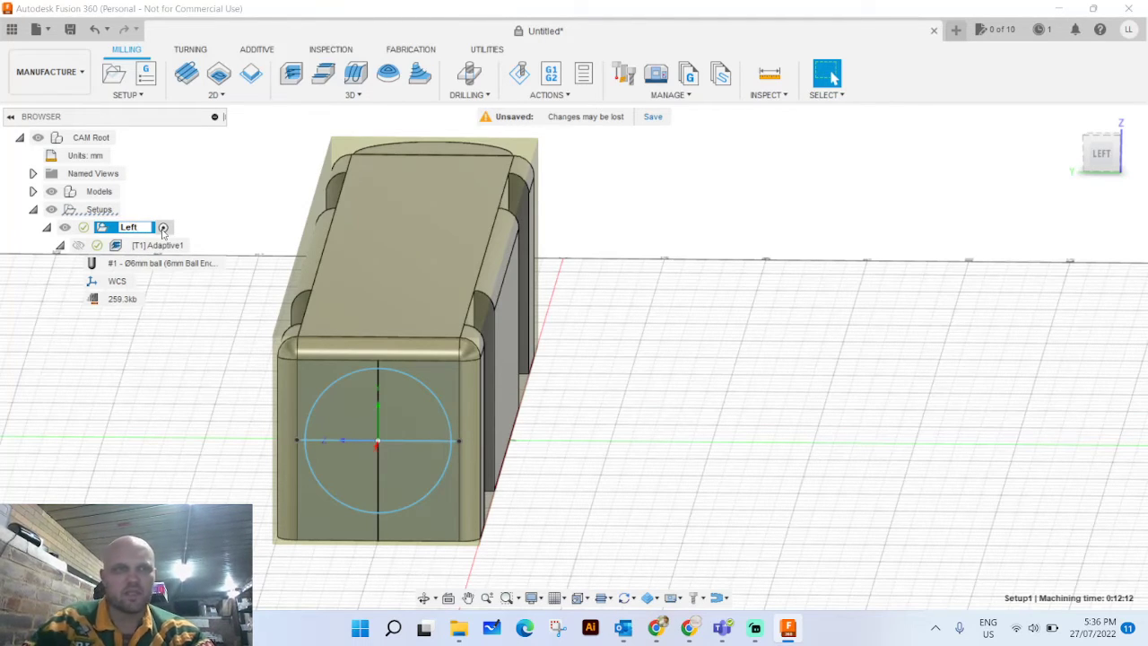
click(162, 302)
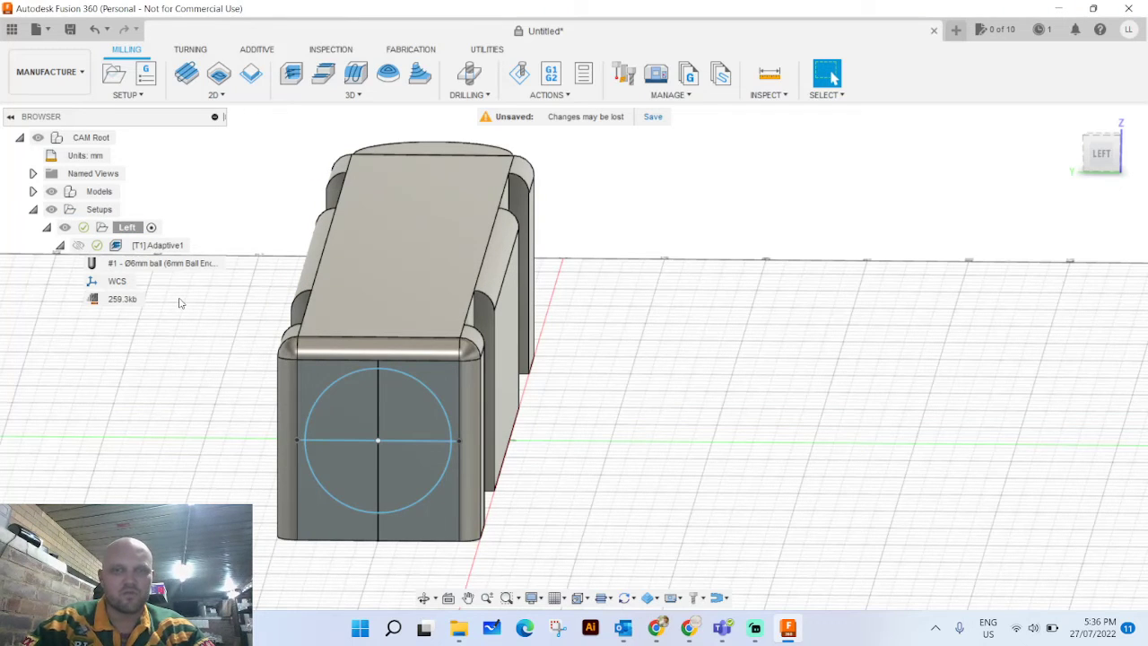
Collapse the Adaptive1 operation, rename its parent setup LachF1 Left, and activate that setup.
click(58, 245)
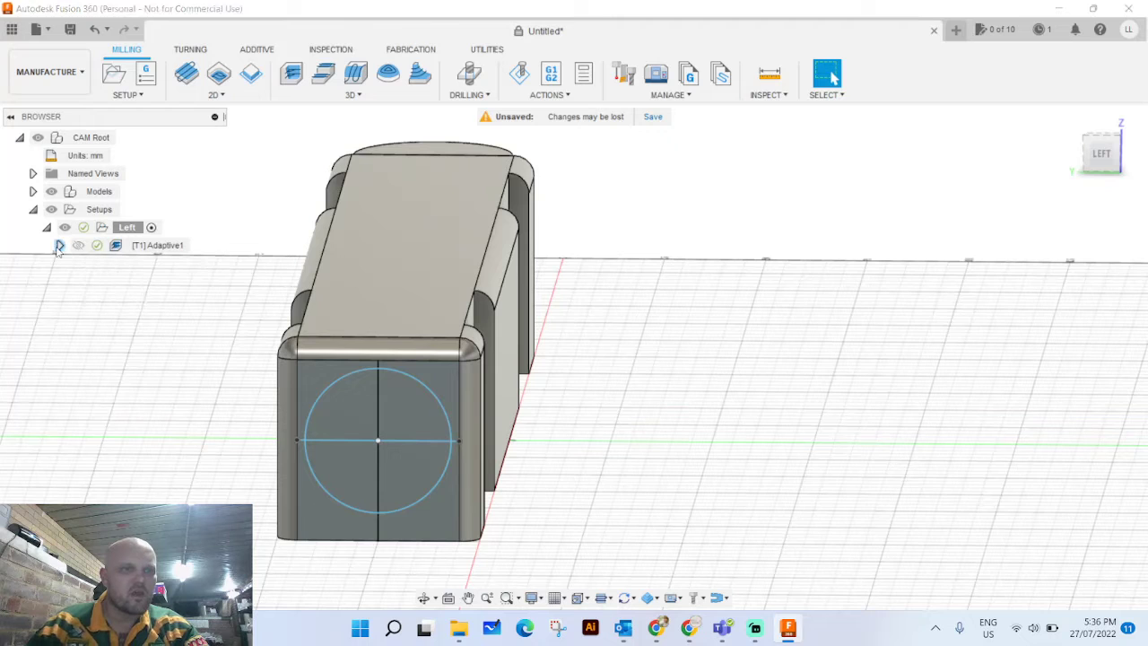
click(59, 246)
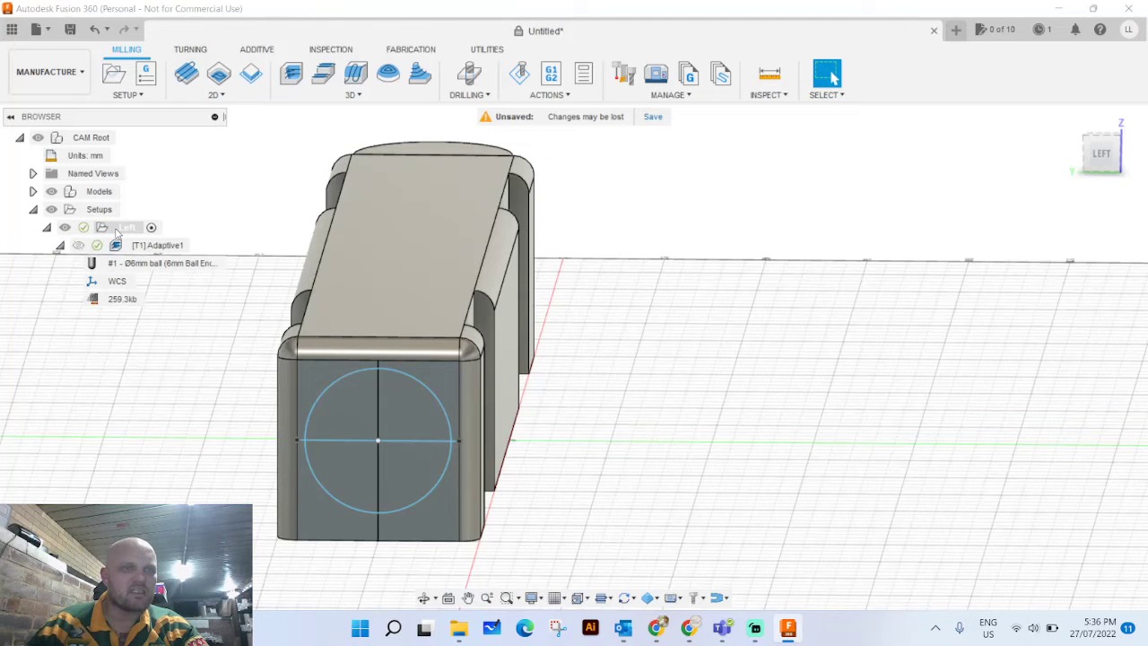
click(59, 246)
click(136, 228)
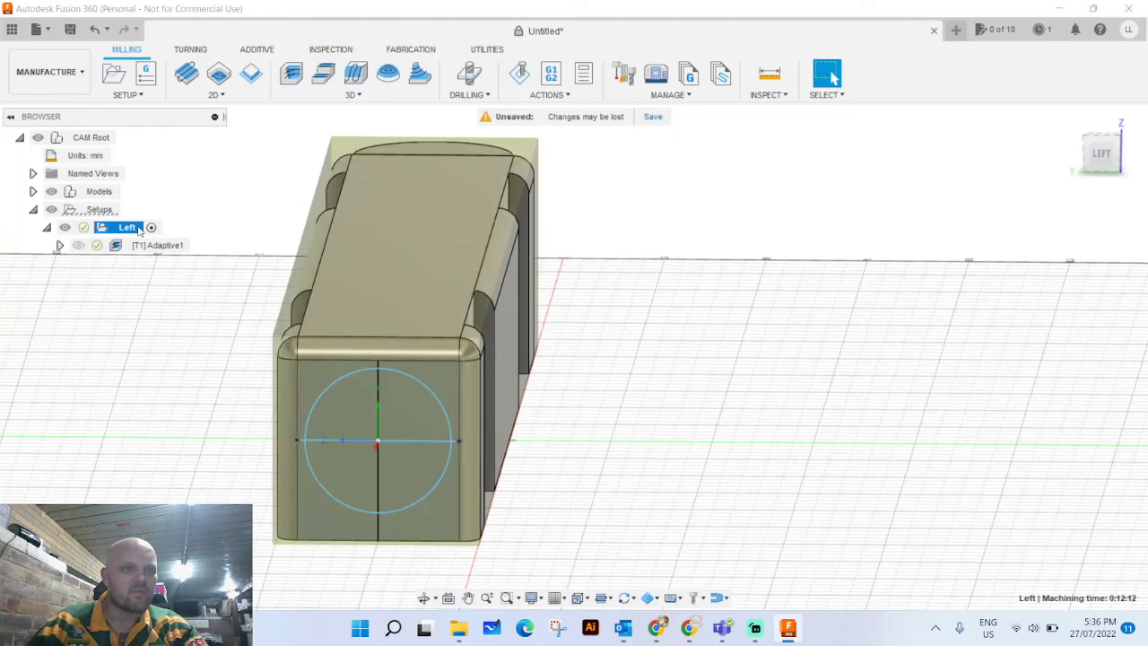
click(137, 227)
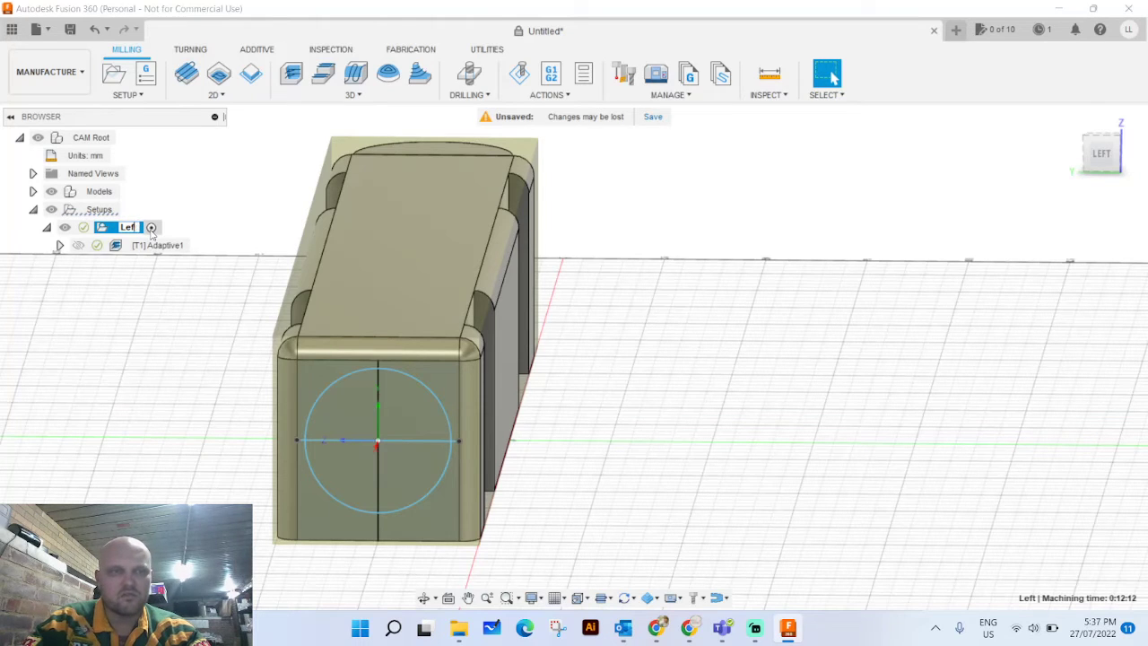
text(LachF)
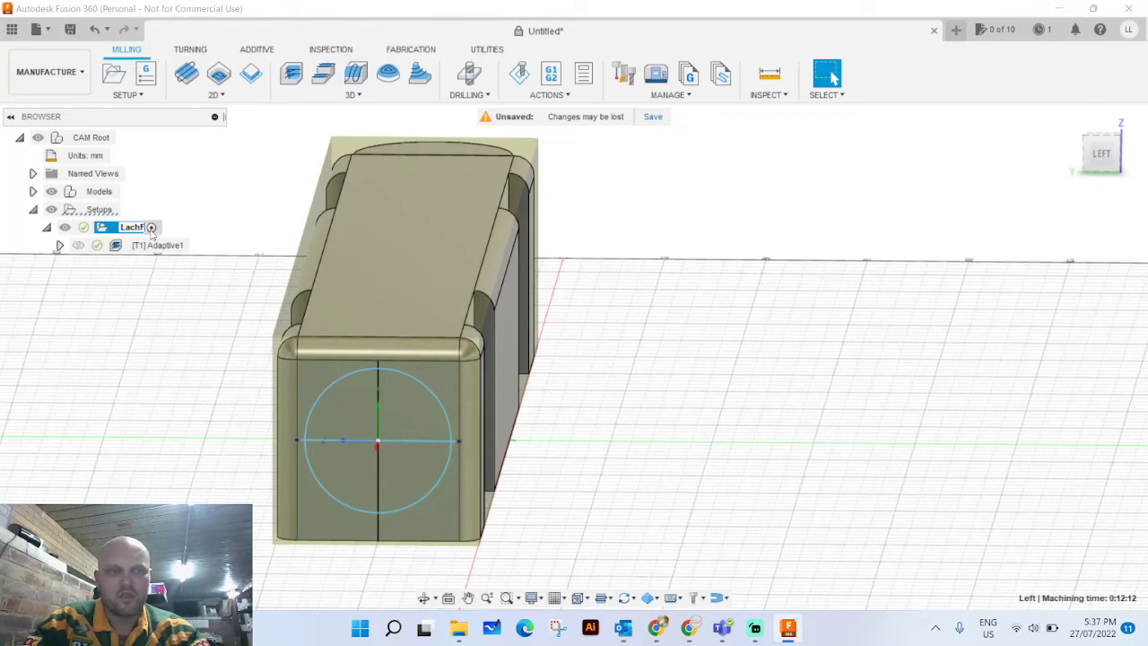
text(1 Le)
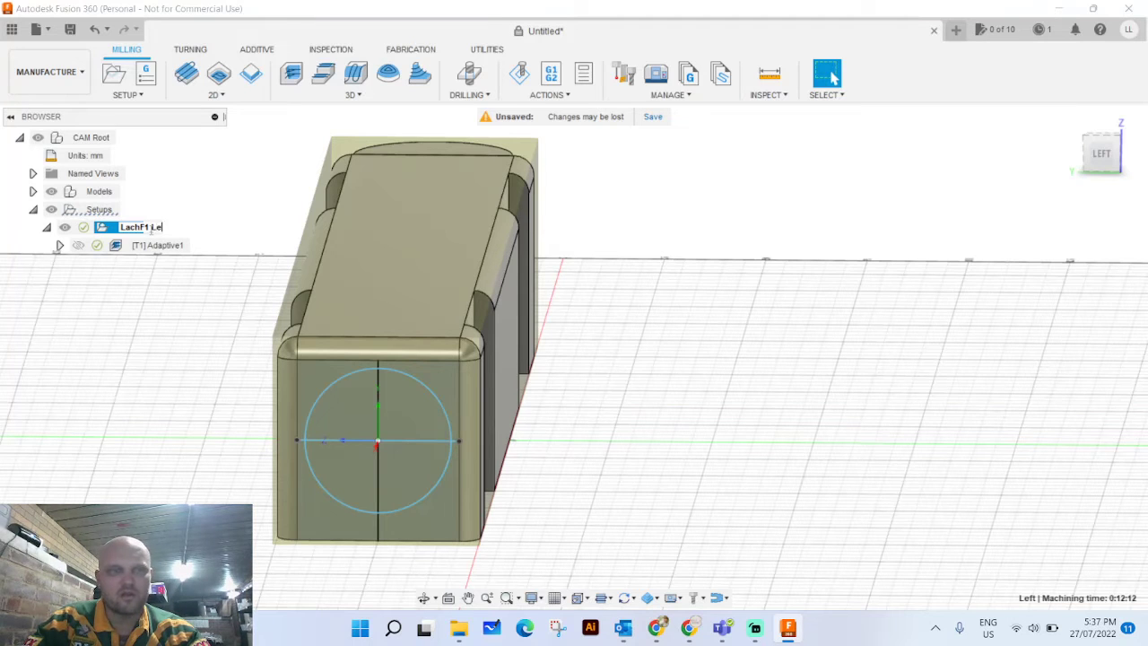
text(ft)
key(Return)
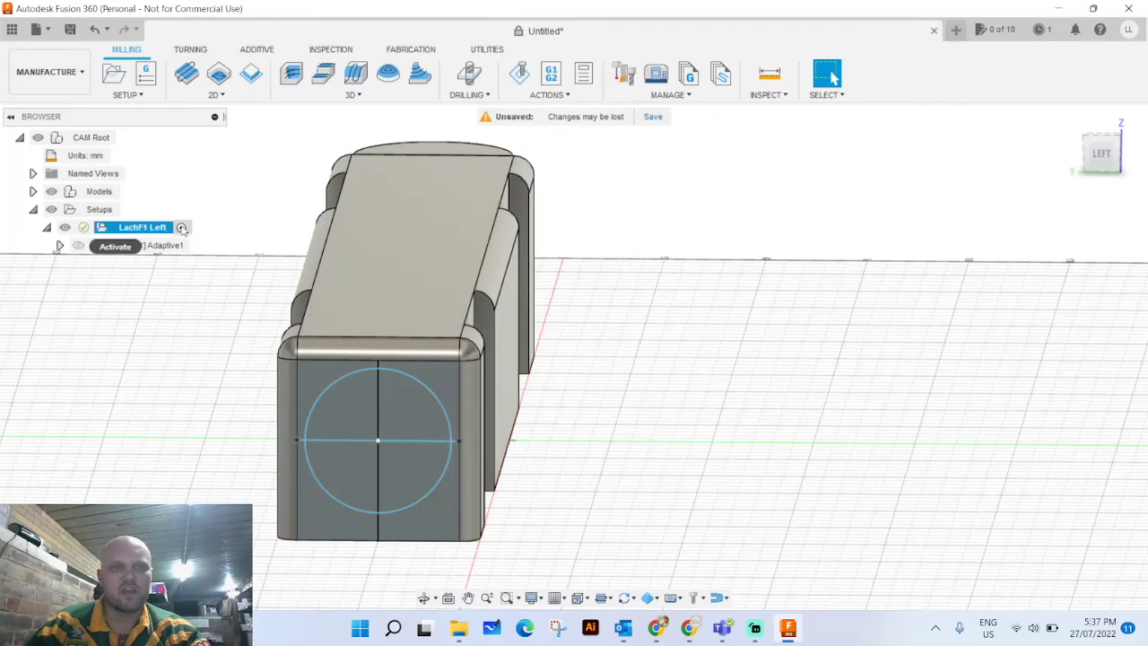
click(182, 228)
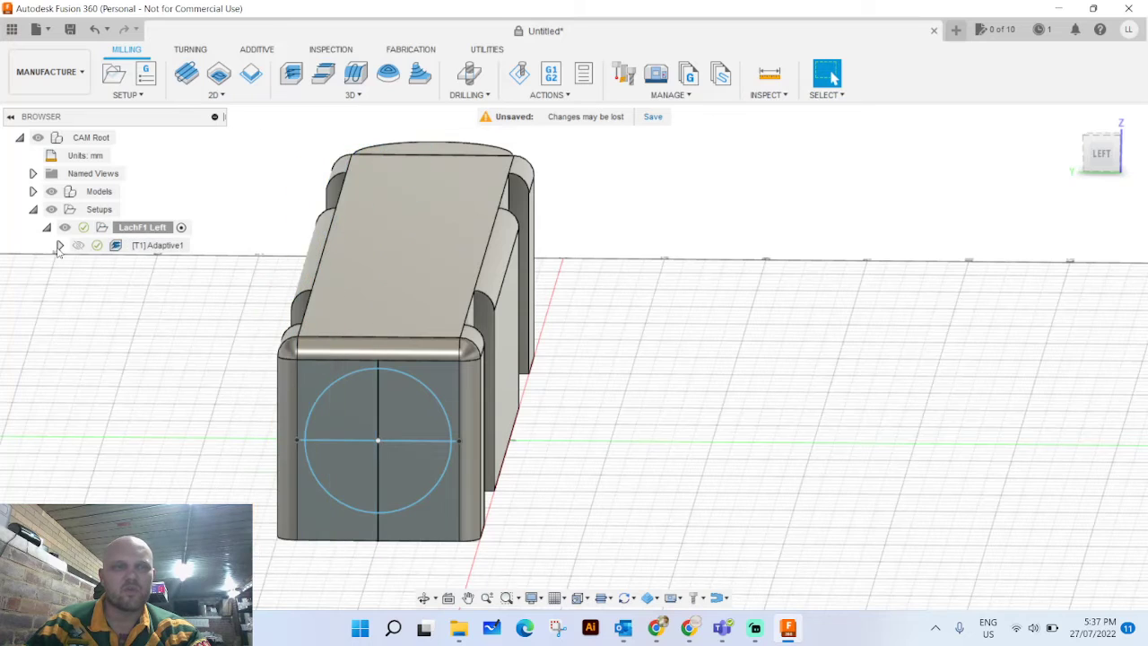
click(70, 211)
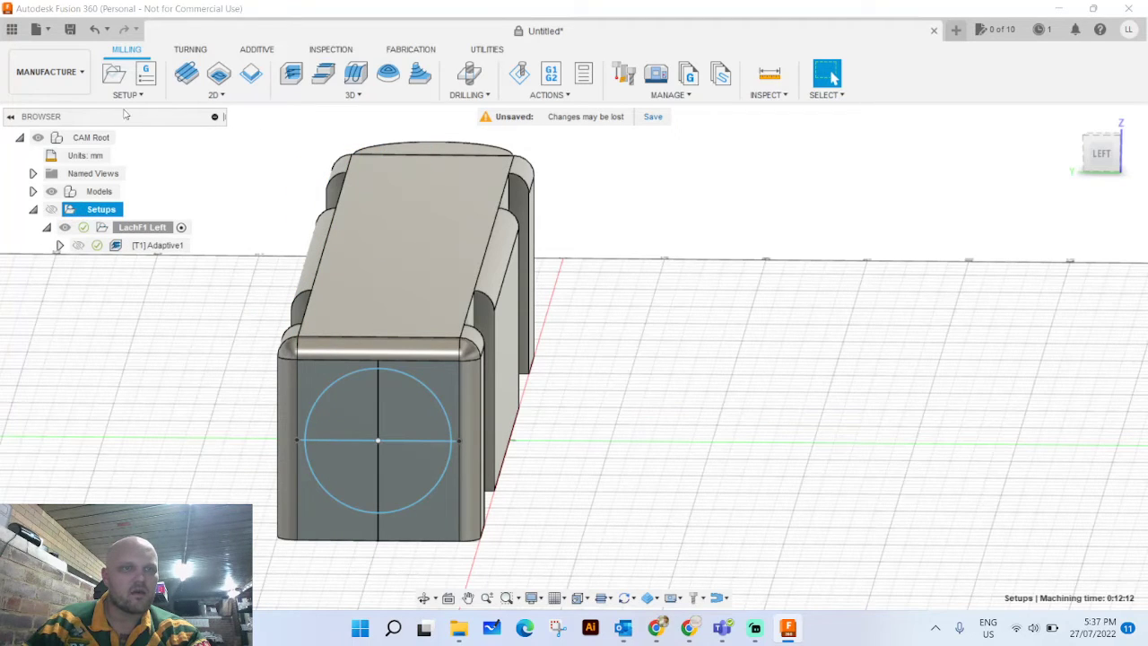
click(114, 75)
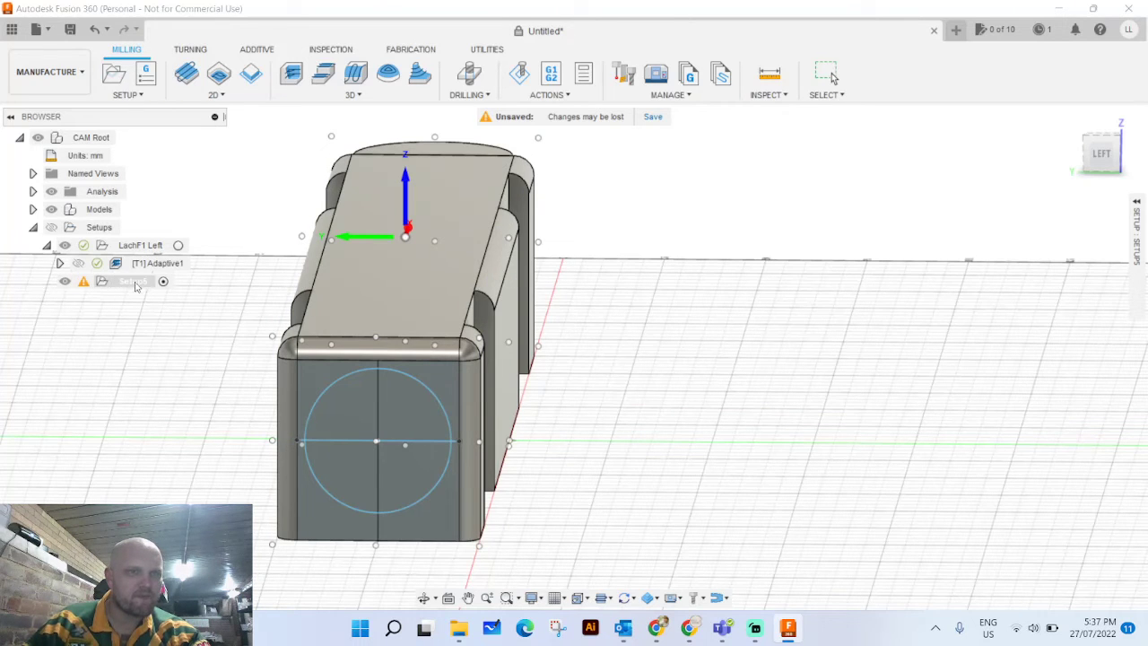
click(132, 281)
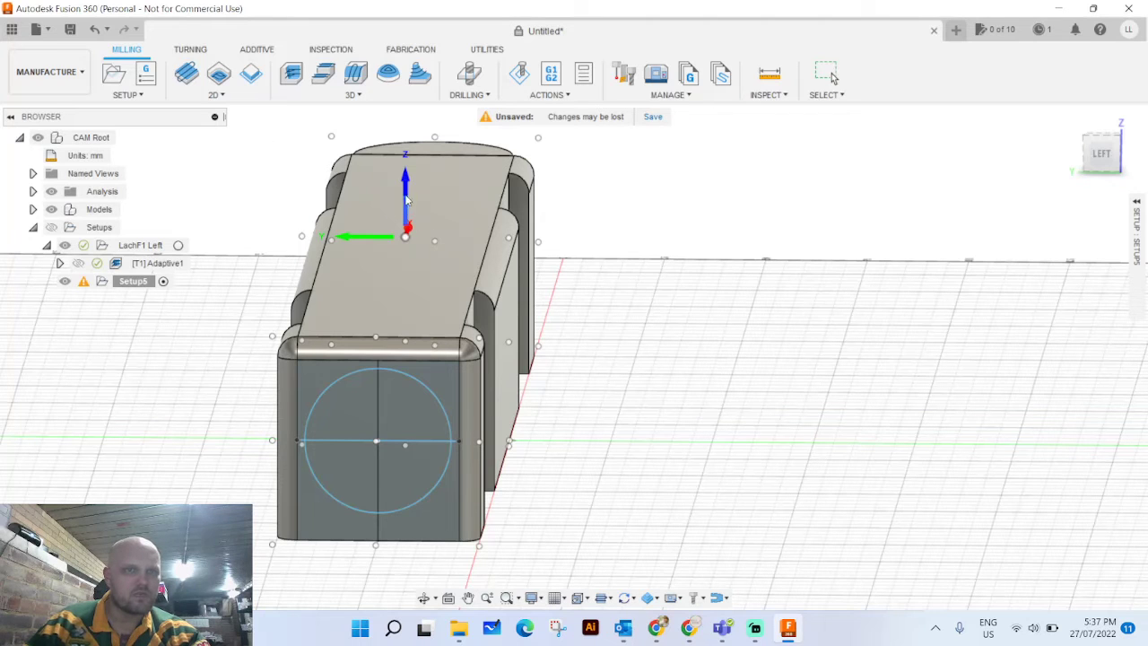
click(510, 316)
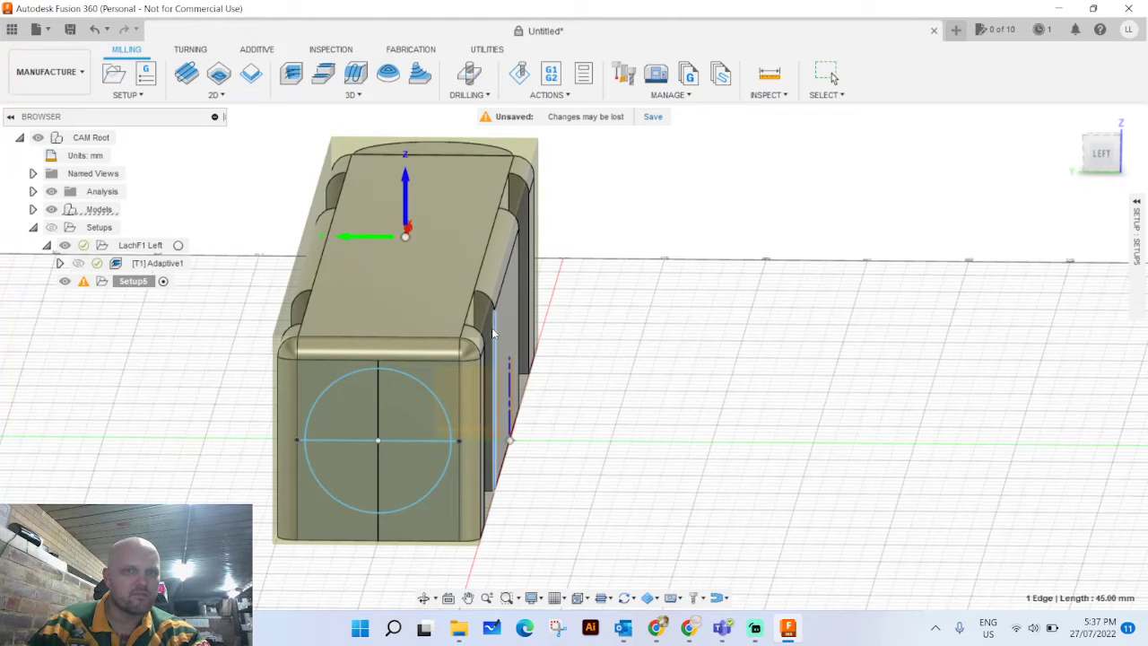
click(405, 317)
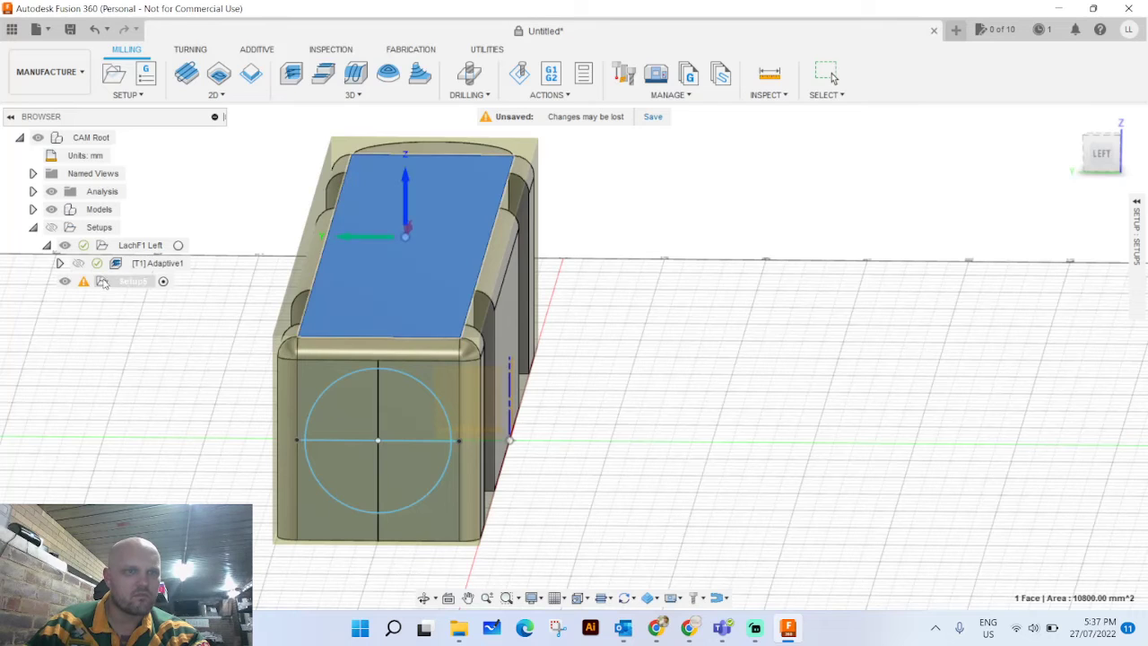
click(120, 286)
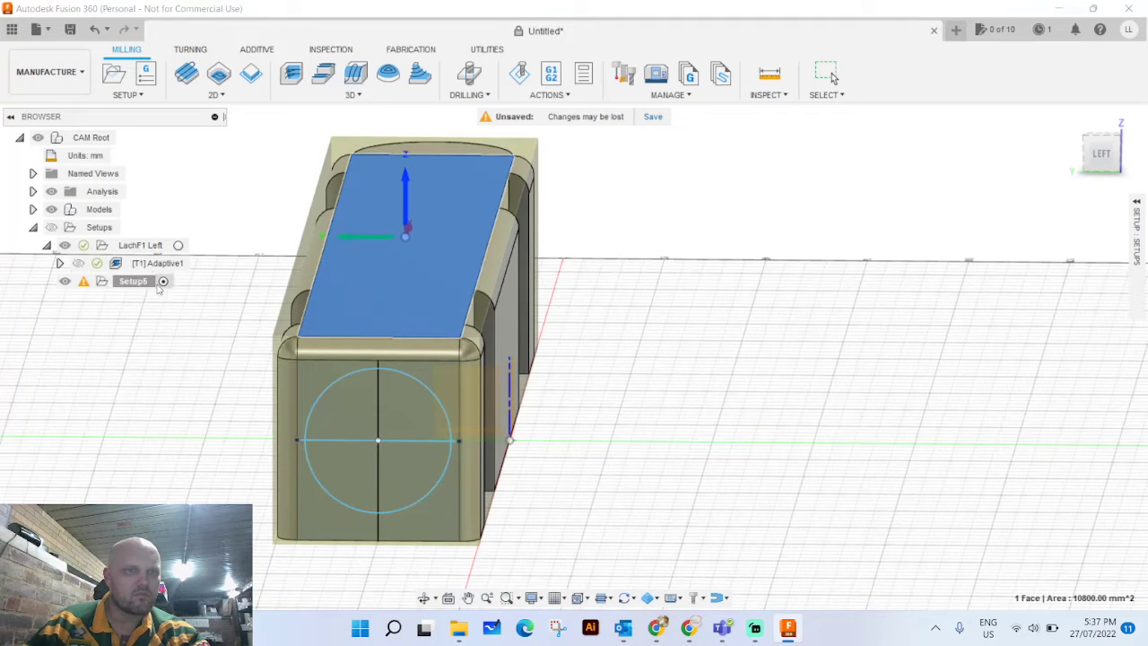
key(Delete)
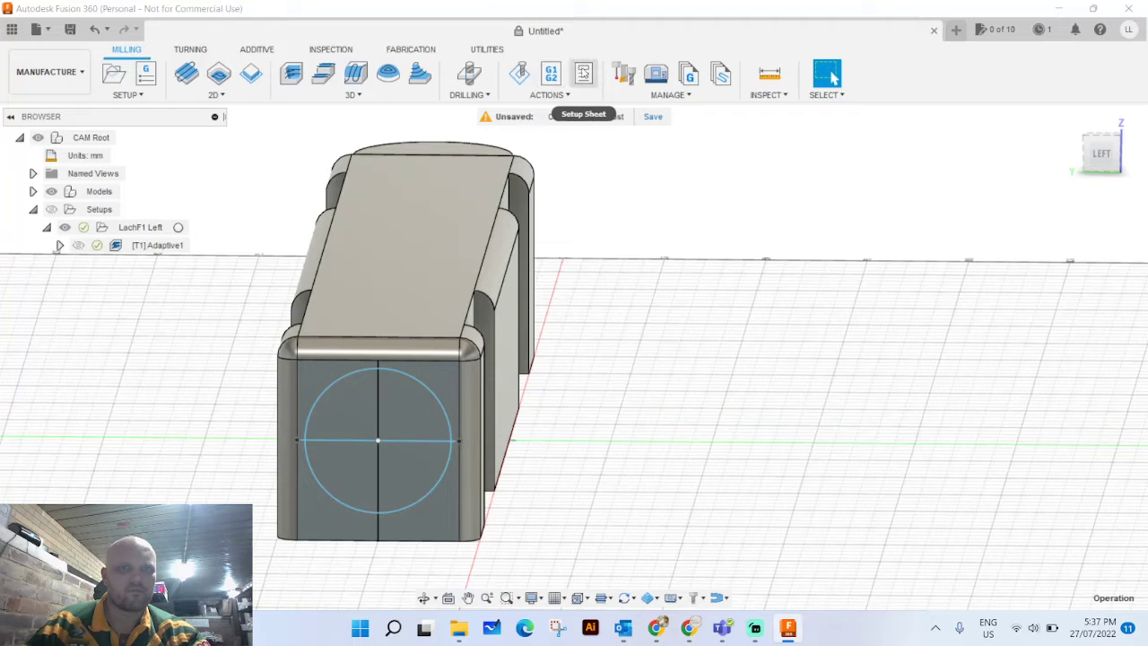
Try to generate a setup sheet for the machining setup.
click(584, 74)
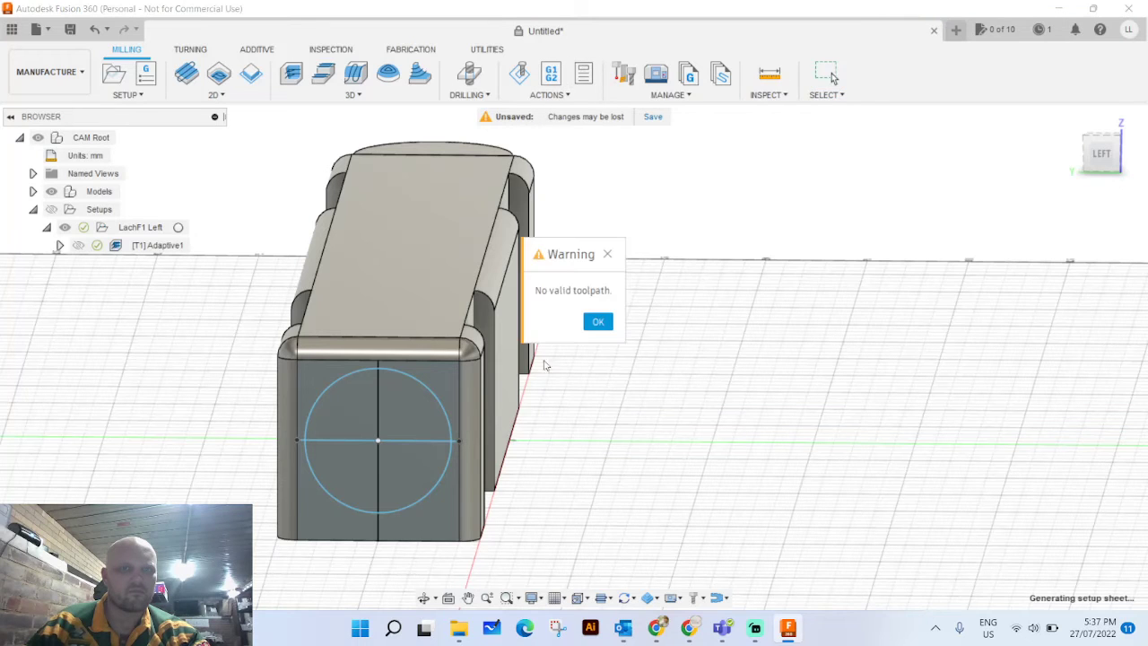
click(594, 325)
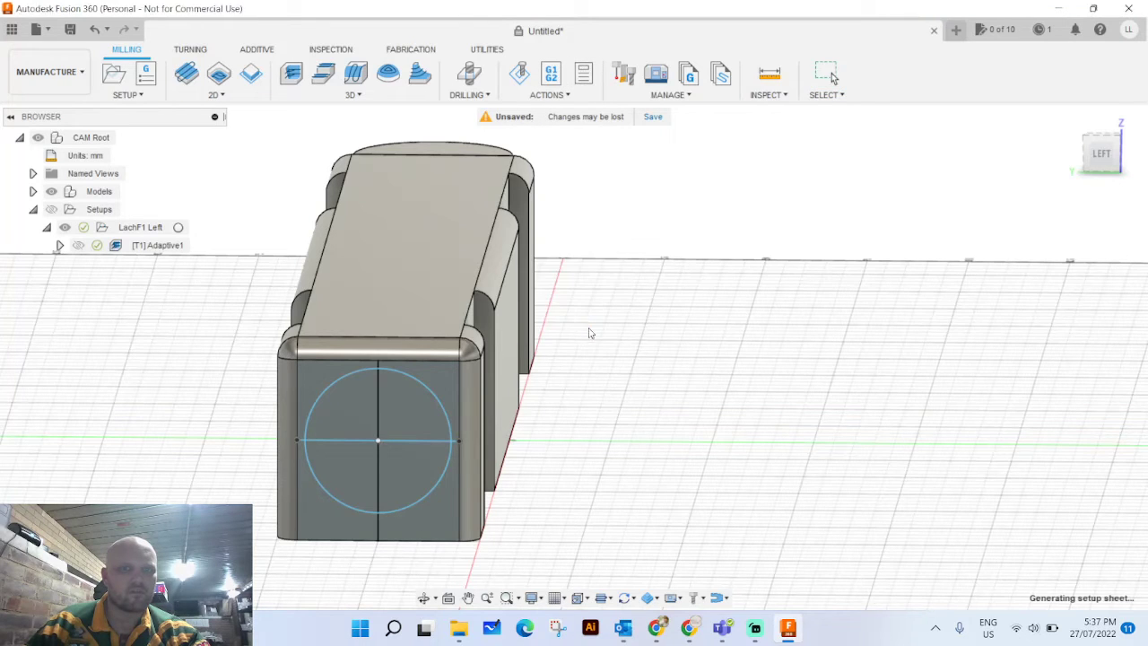
click(140, 95)
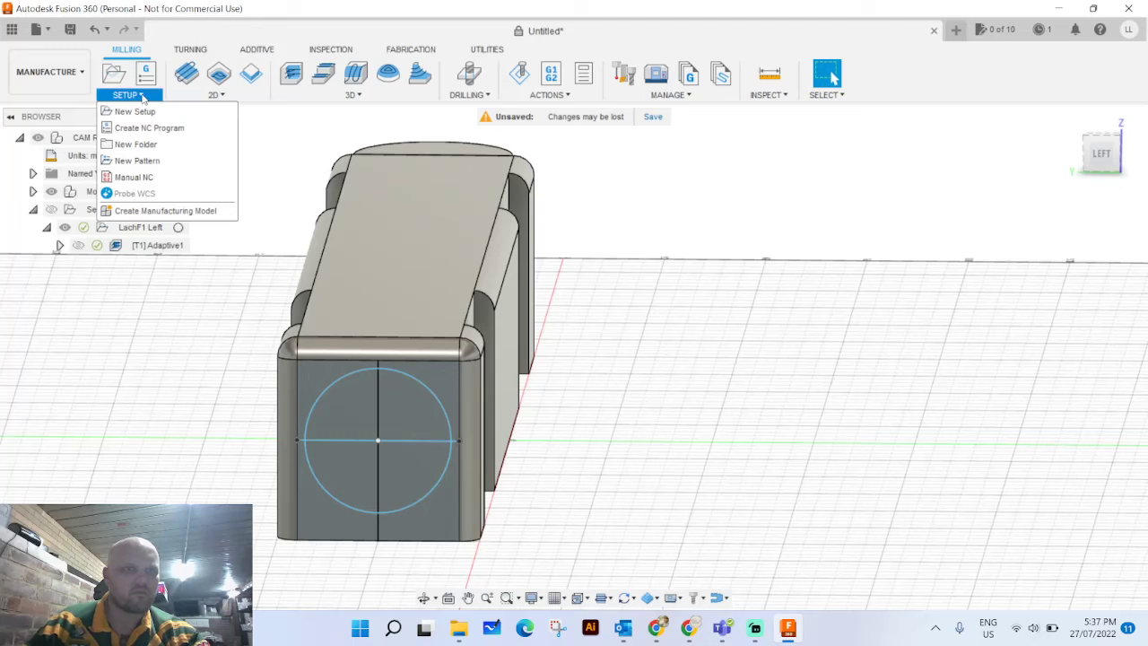
click(142, 96)
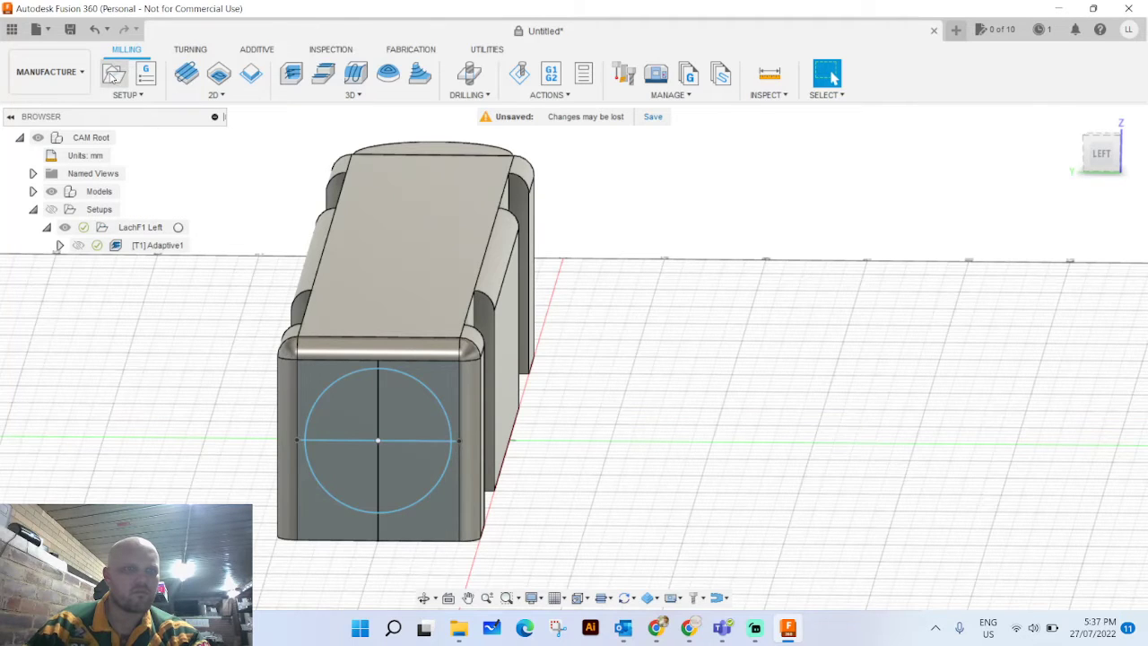
click(113, 75)
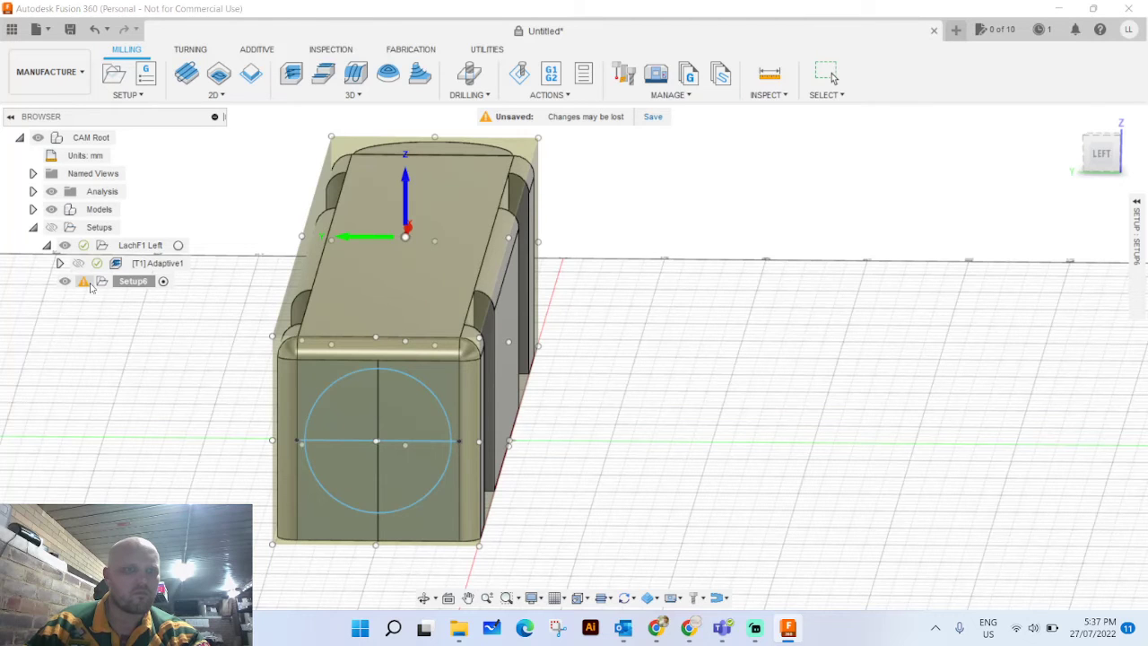
click(118, 281)
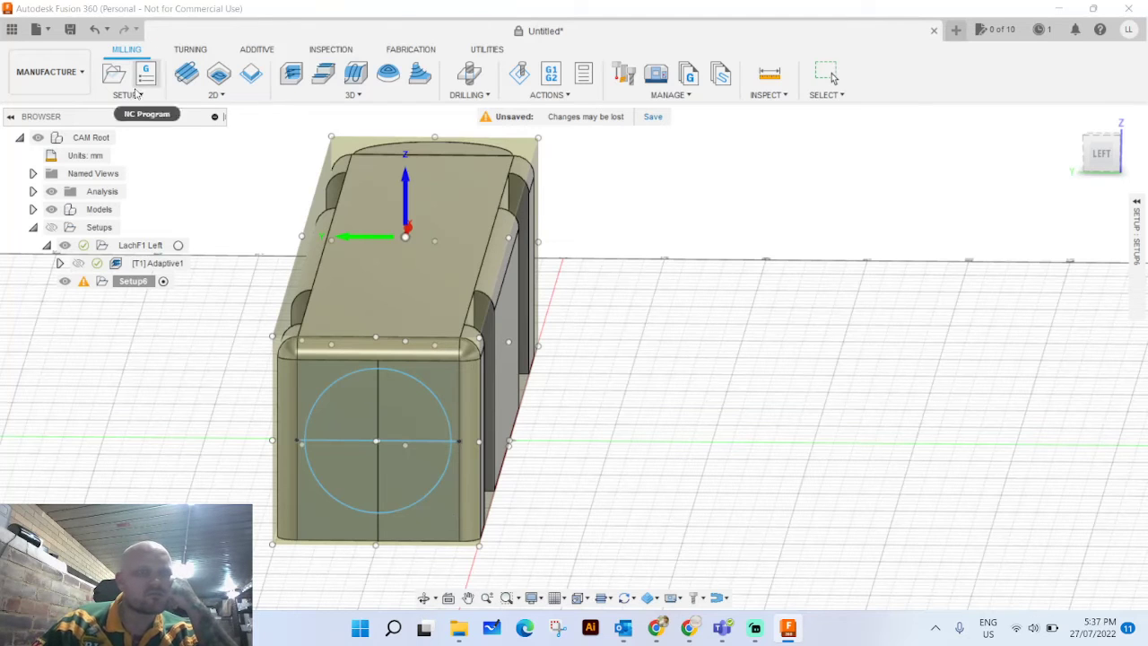
click(136, 93)
right_click(144, 77)
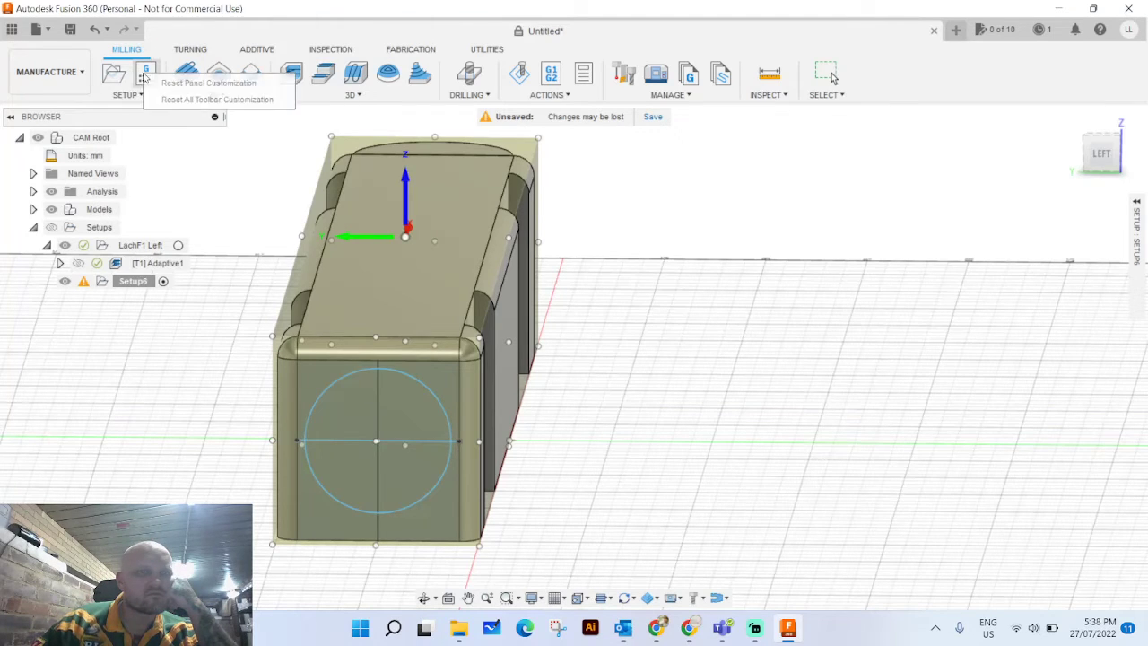
click(145, 73)
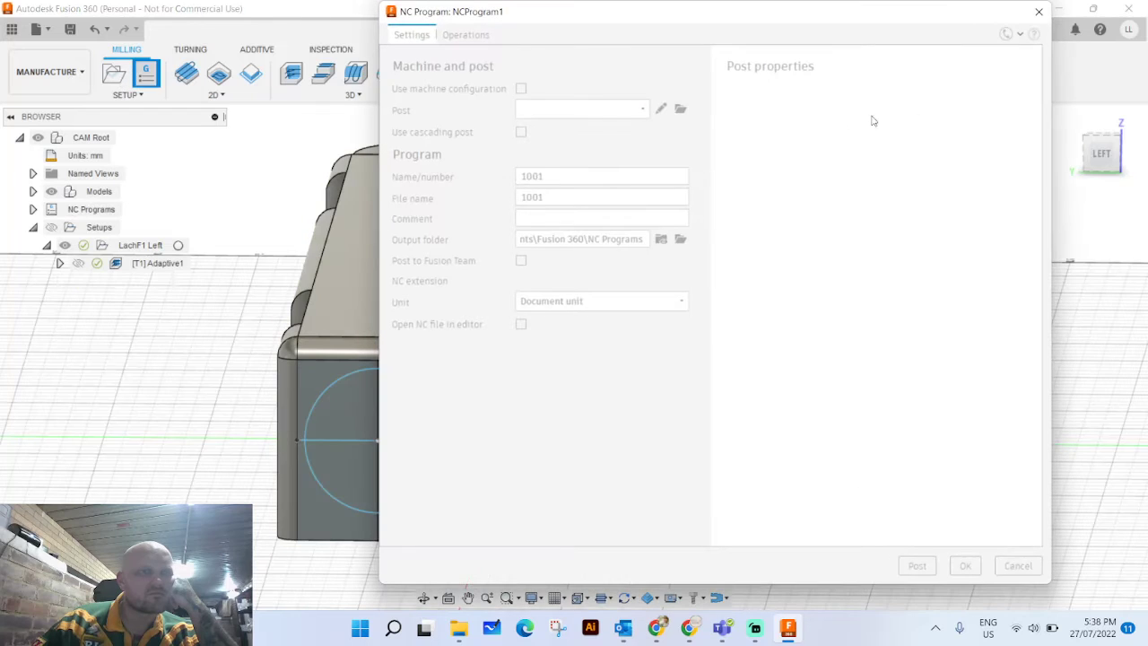
click(1018, 566)
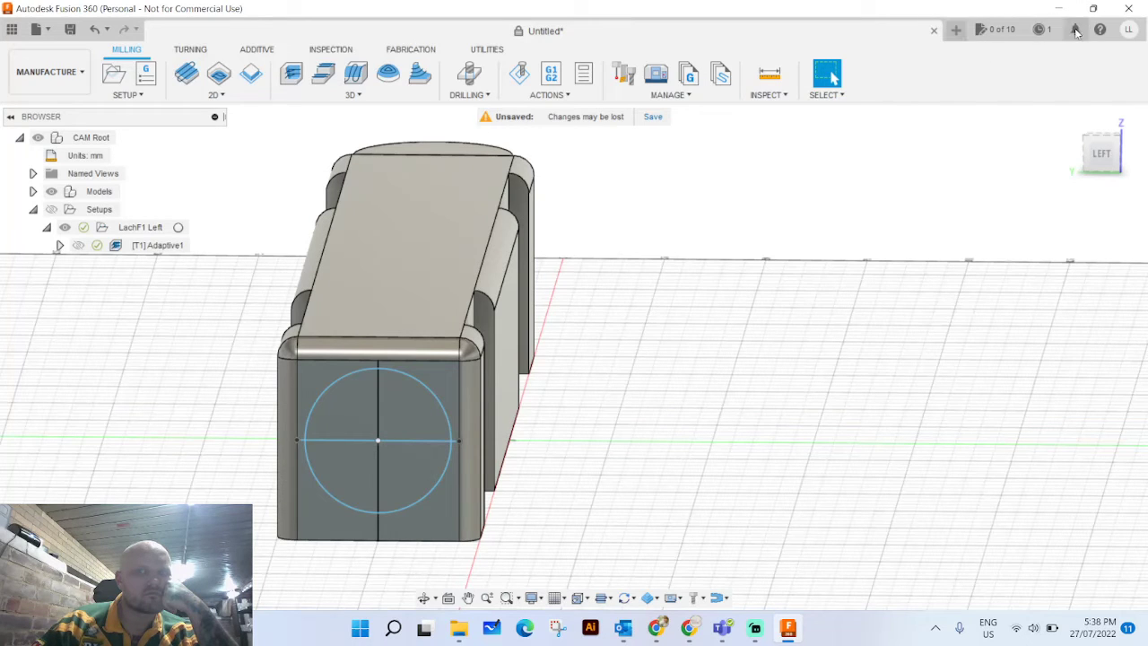
Collapse the LachF1 Left setup in the browser.
click(47, 32)
click(46, 32)
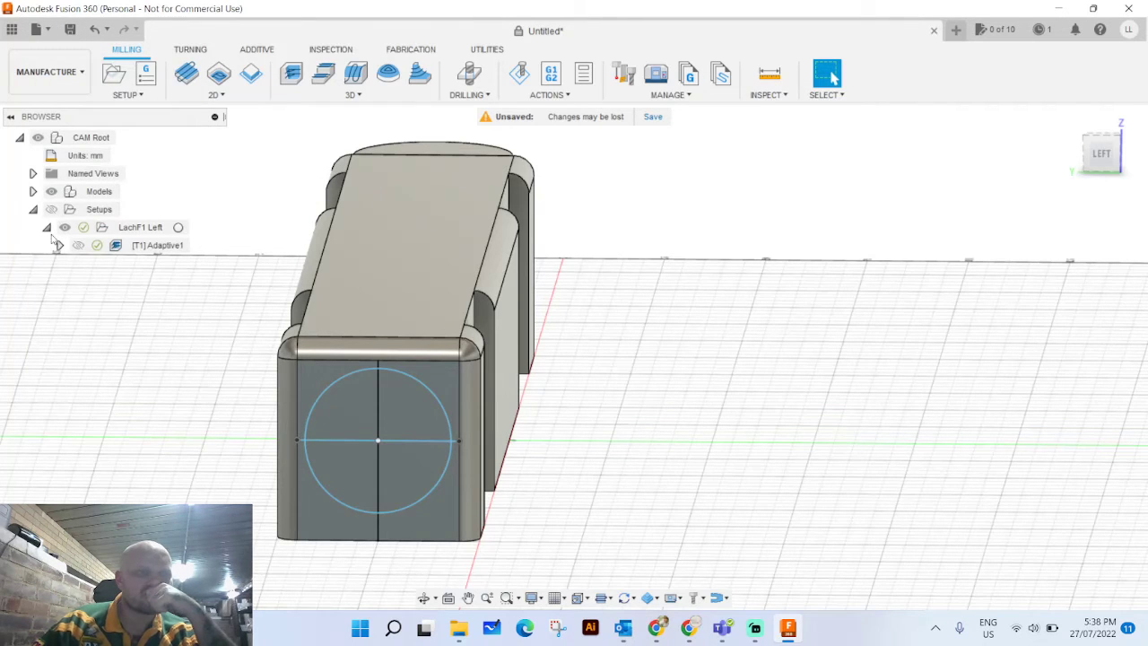
click(58, 246)
click(58, 247)
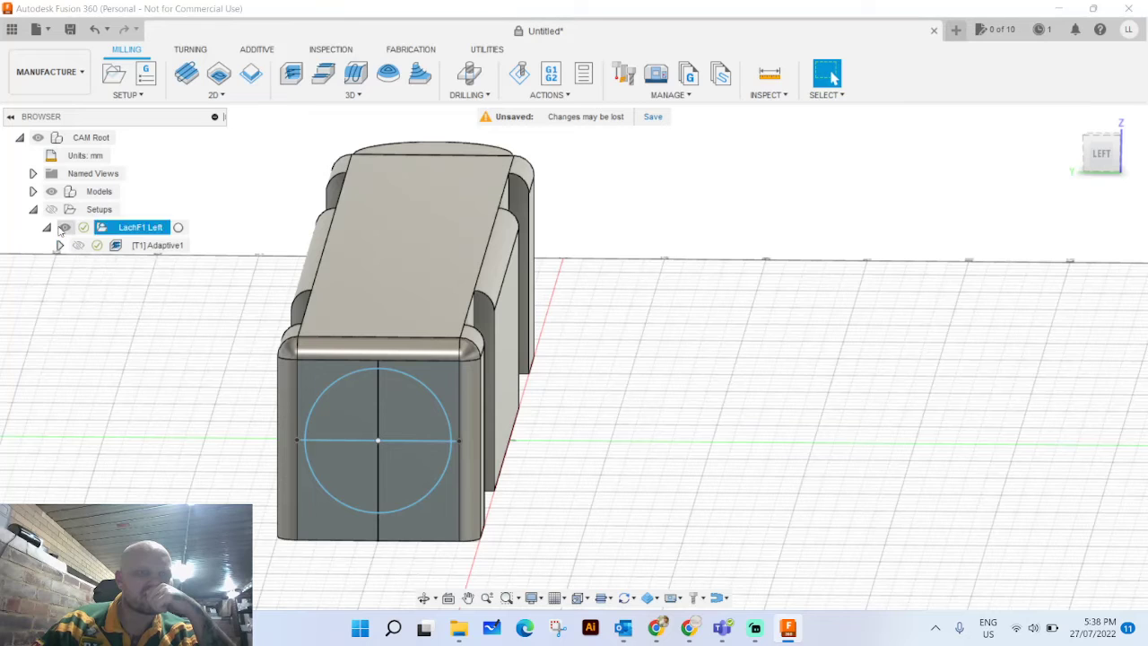
click(47, 228)
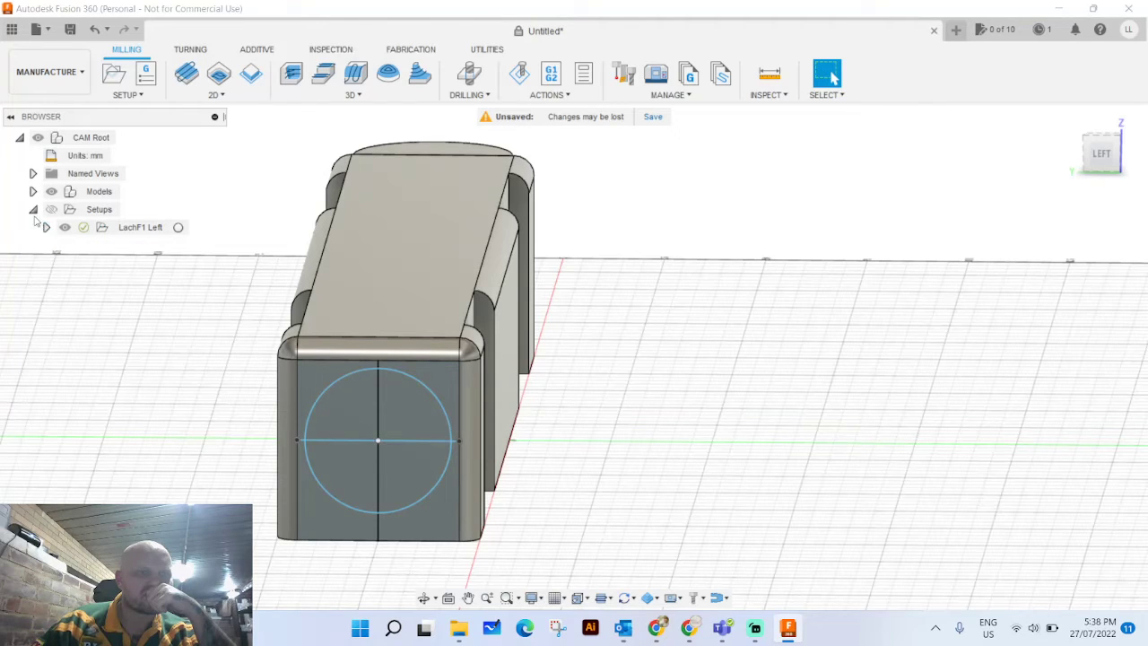
Try to add a second milling setup containing a 3D Adaptive operation, and expand that setup in the browser.
click(90, 191)
click(86, 210)
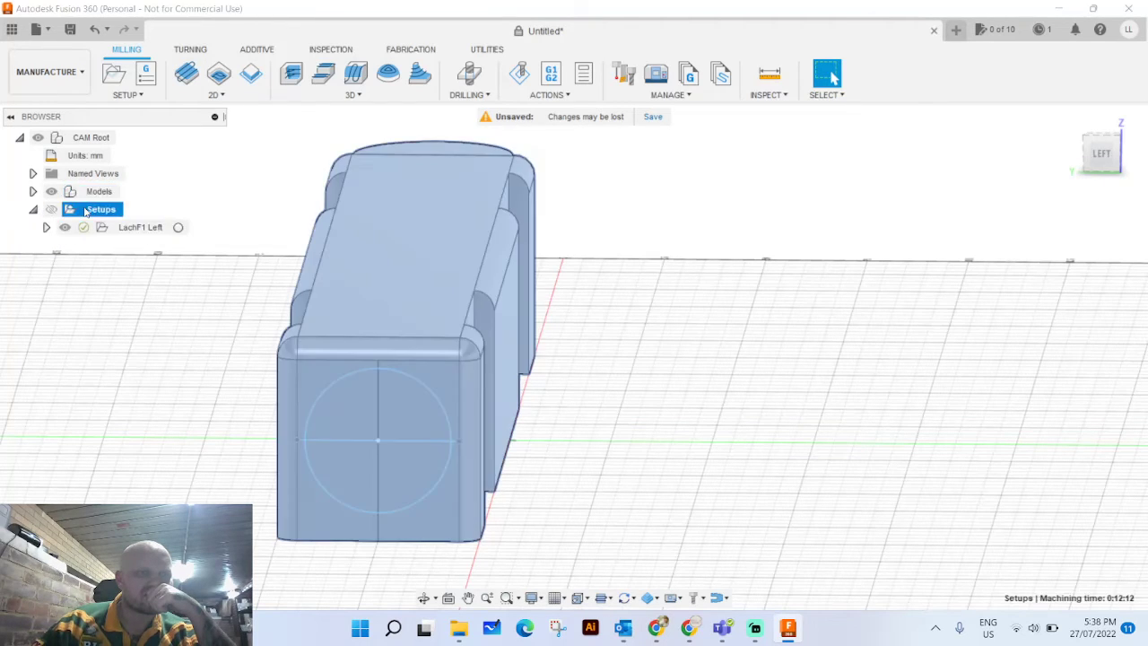
right_click(87, 211)
click(91, 219)
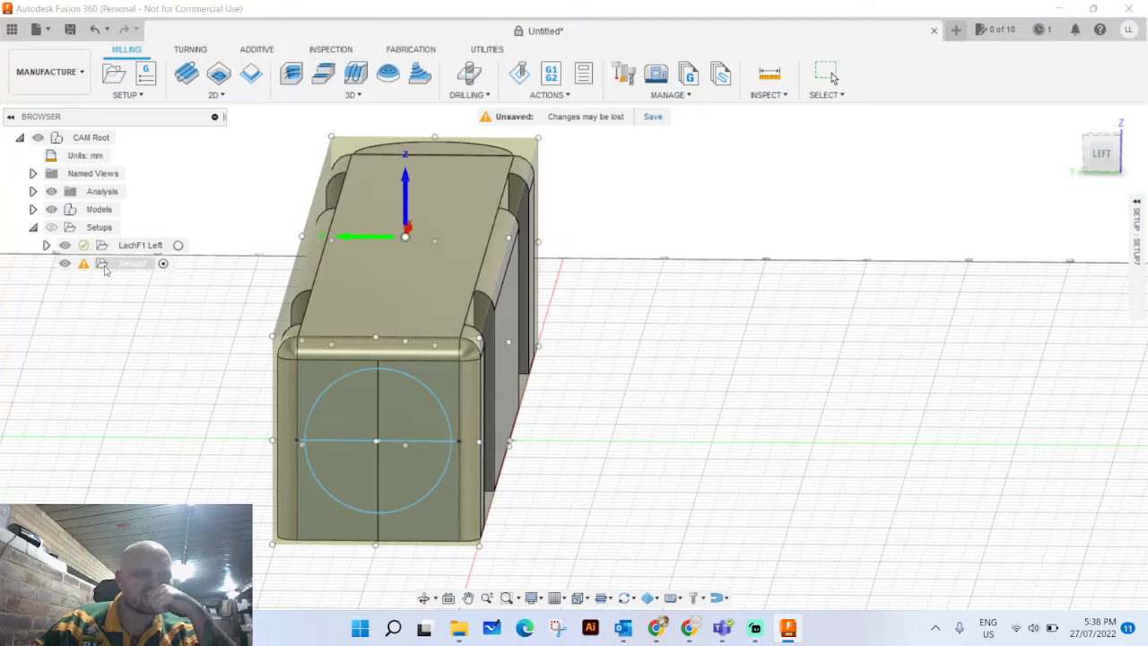
mouse_move(81, 269)
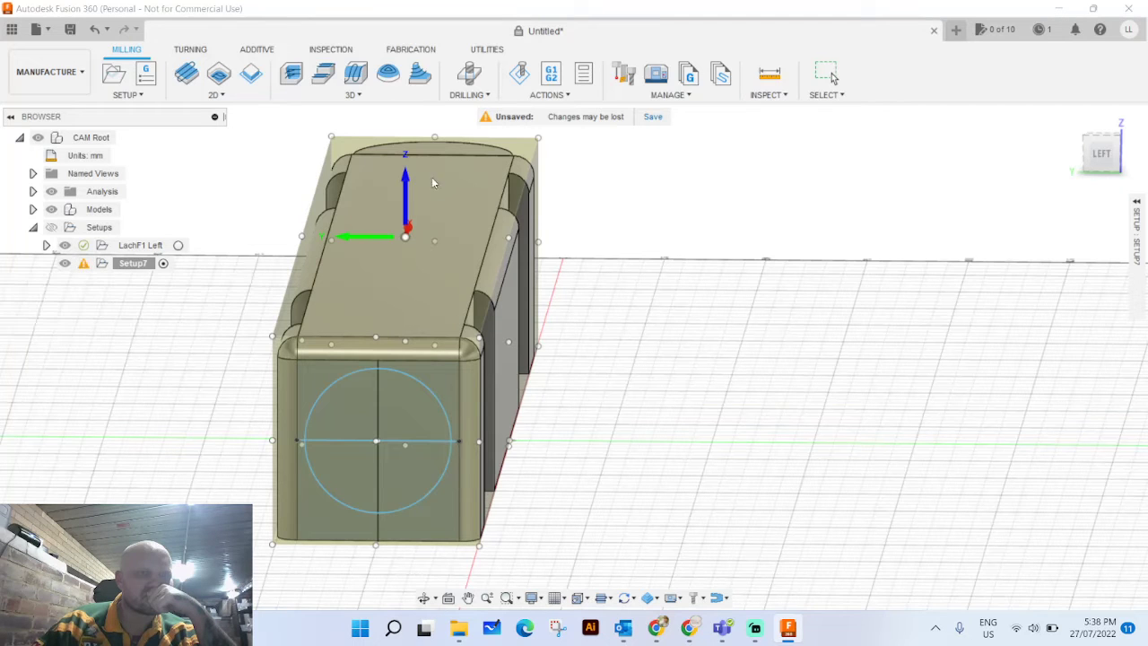
click(294, 75)
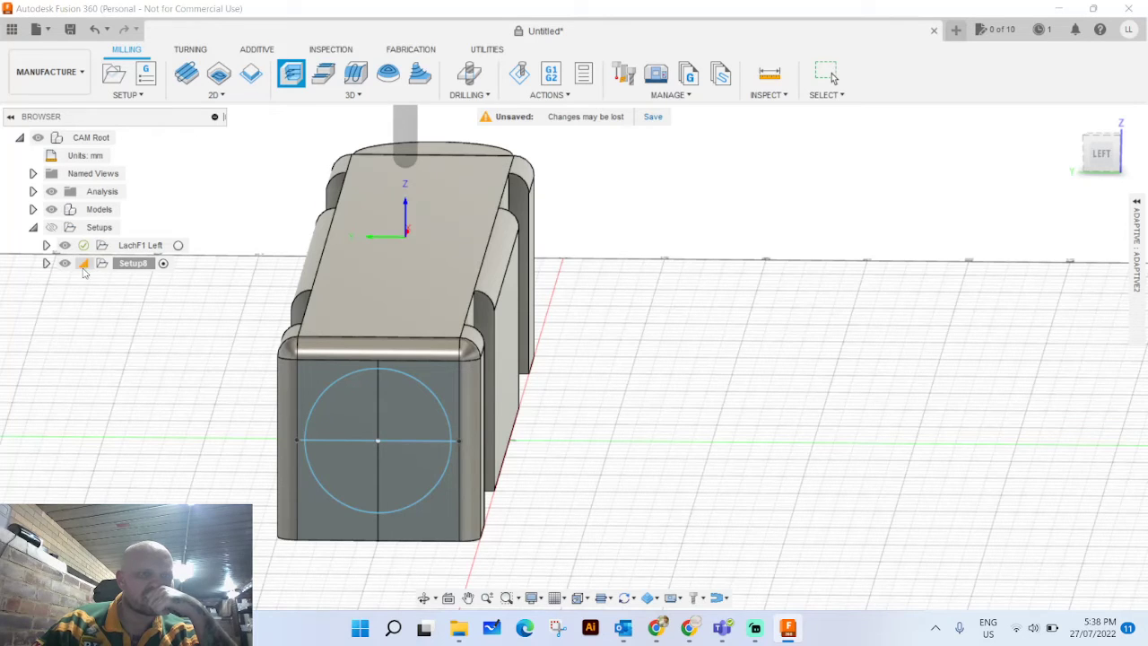
click(47, 264)
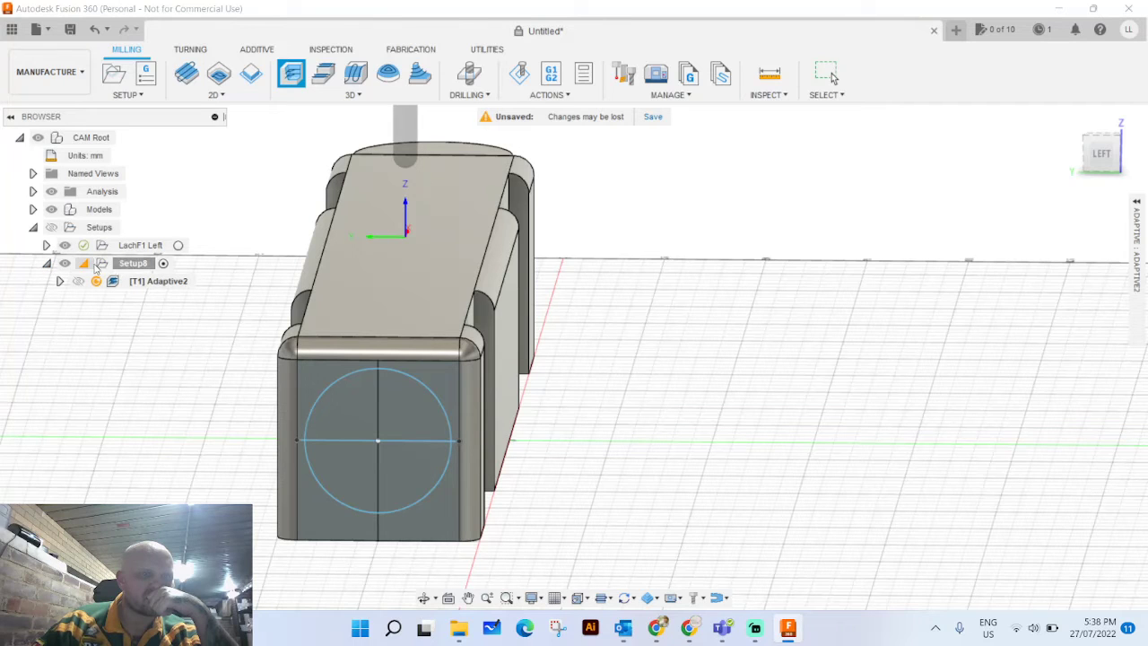
click(65, 263)
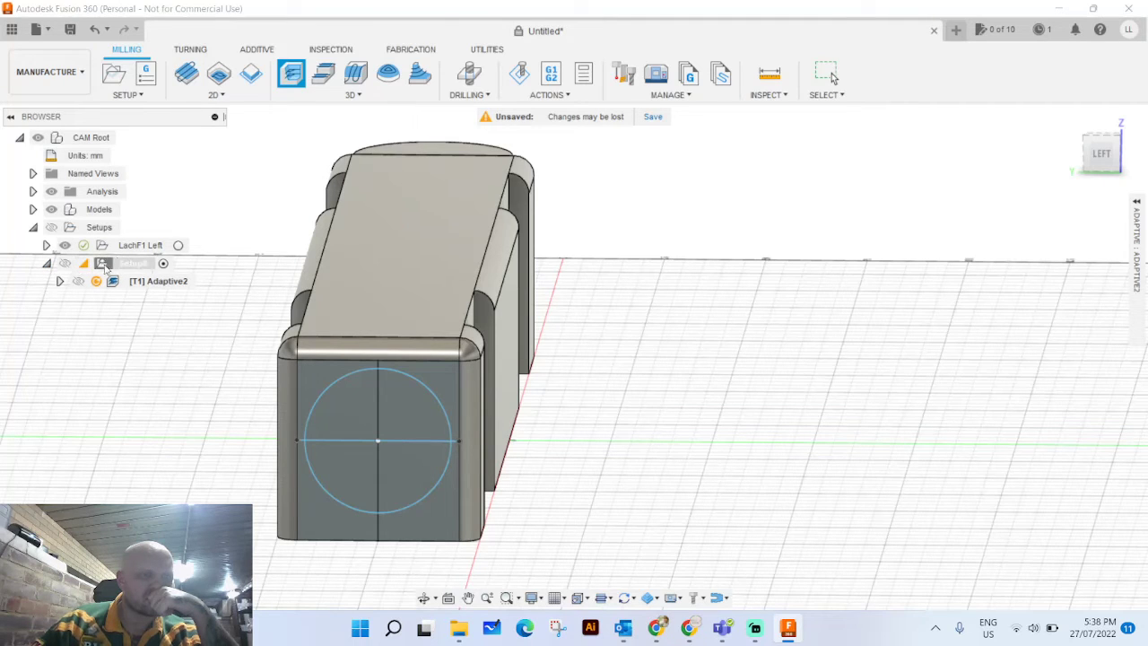
click(104, 265)
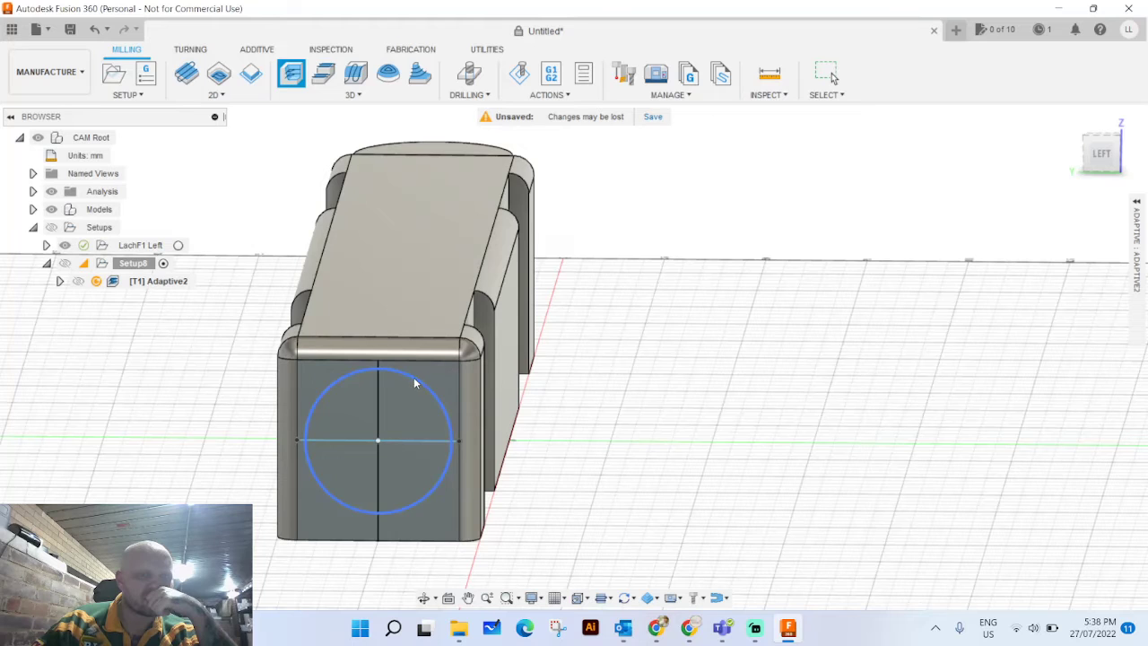
scroll(485, 343, up, 2)
scroll(520, 341, down, 5)
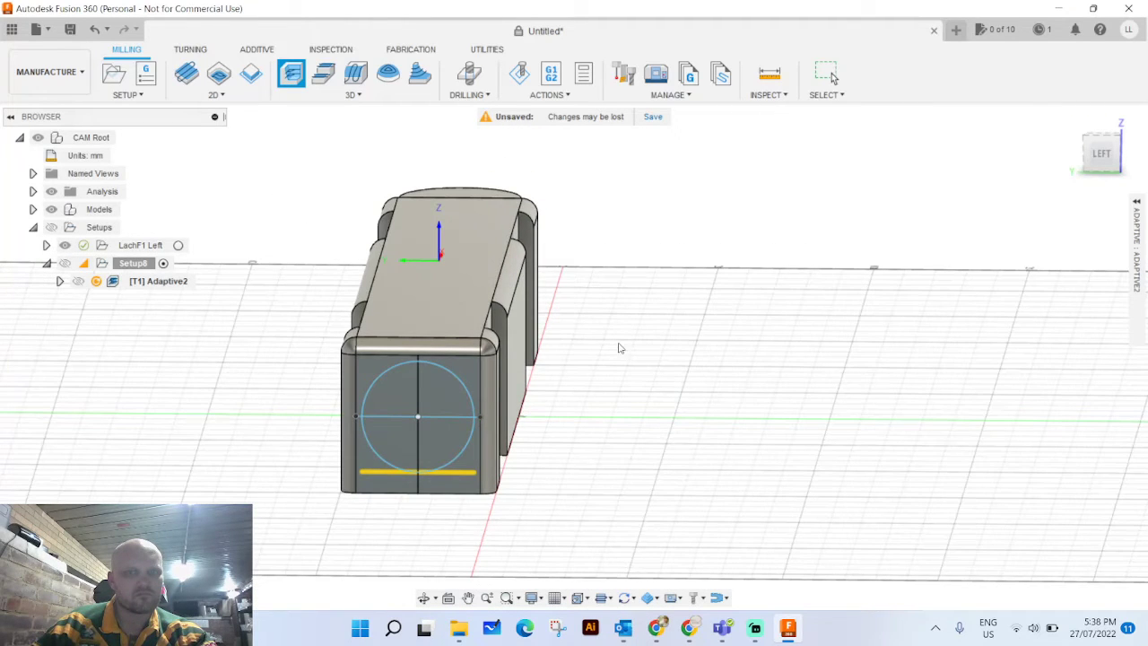
right_drag(601, 314, 754, 425)
mouse_move(669, 439)
right_down()
mouse_move(680, 384)
mouse_move(457, 502)
mouse_move(362, 521)
mouse_move(363, 260)
mouse_move(320, 234)
right_up()
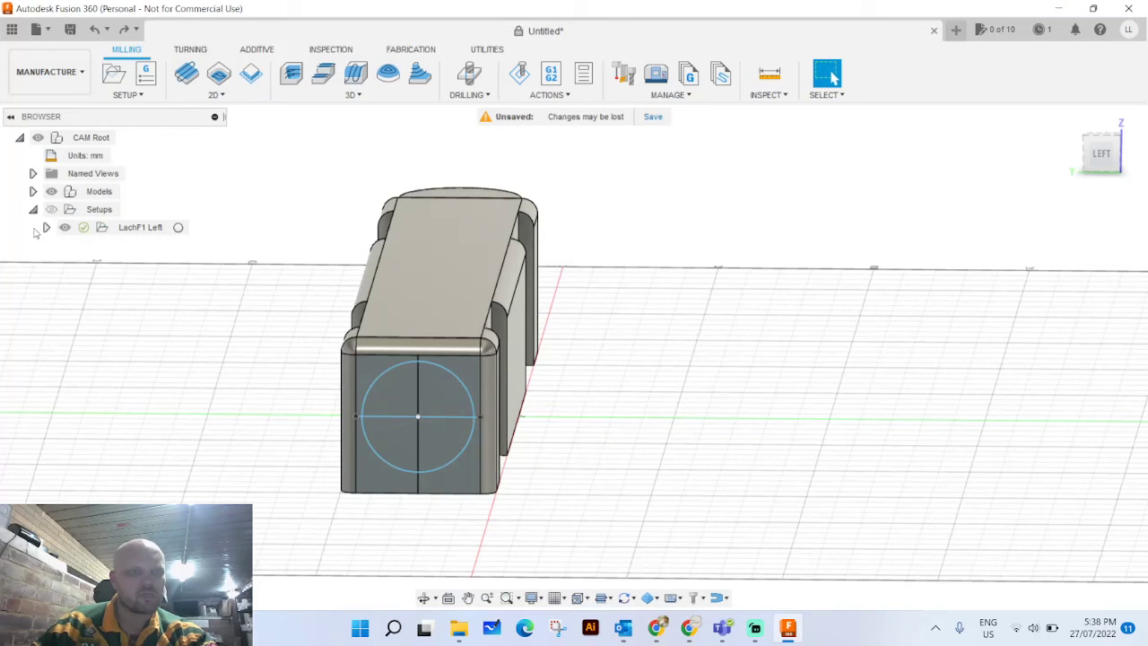
click(45, 228)
click(46, 229)
click(45, 229)
click(46, 228)
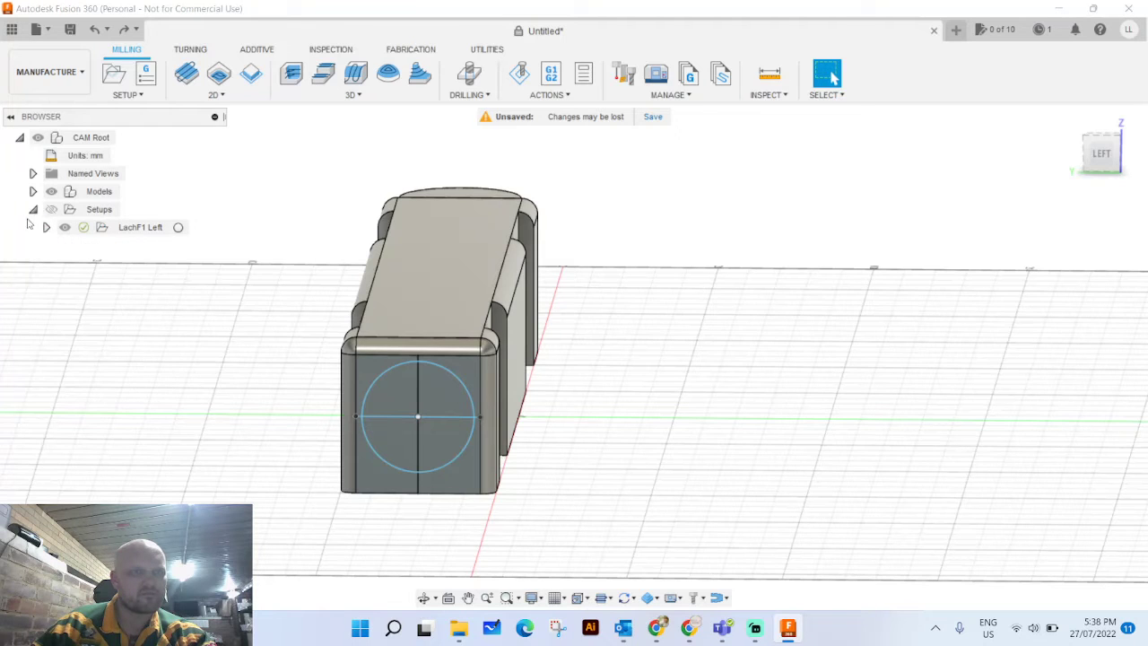
click(94, 209)
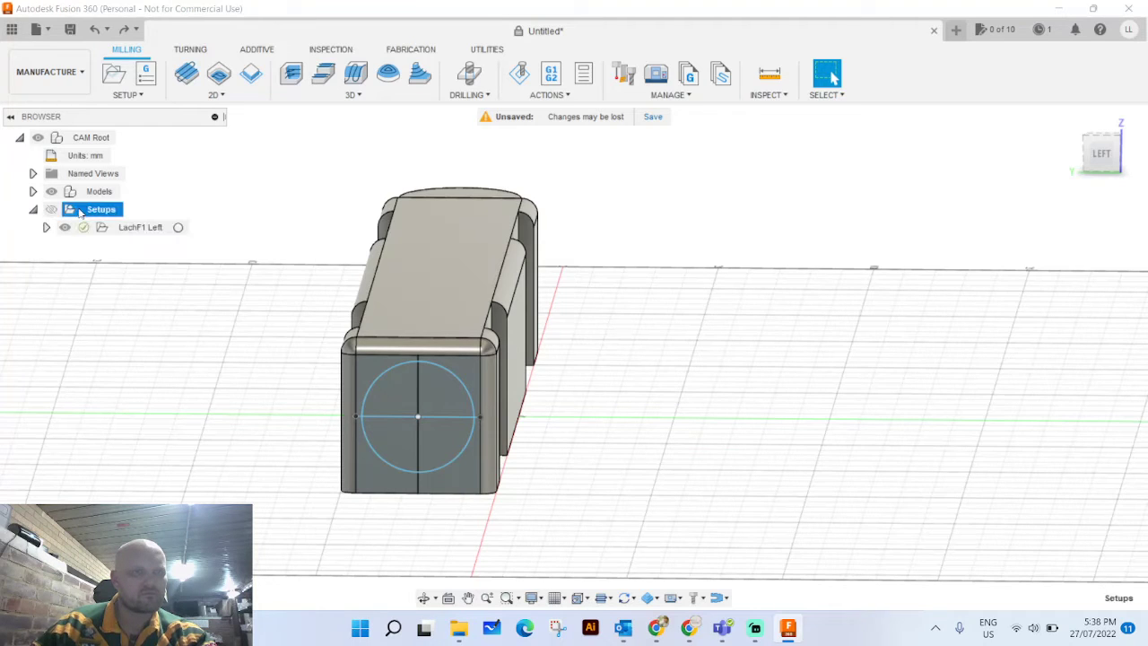
right_click(94, 209)
click(117, 216)
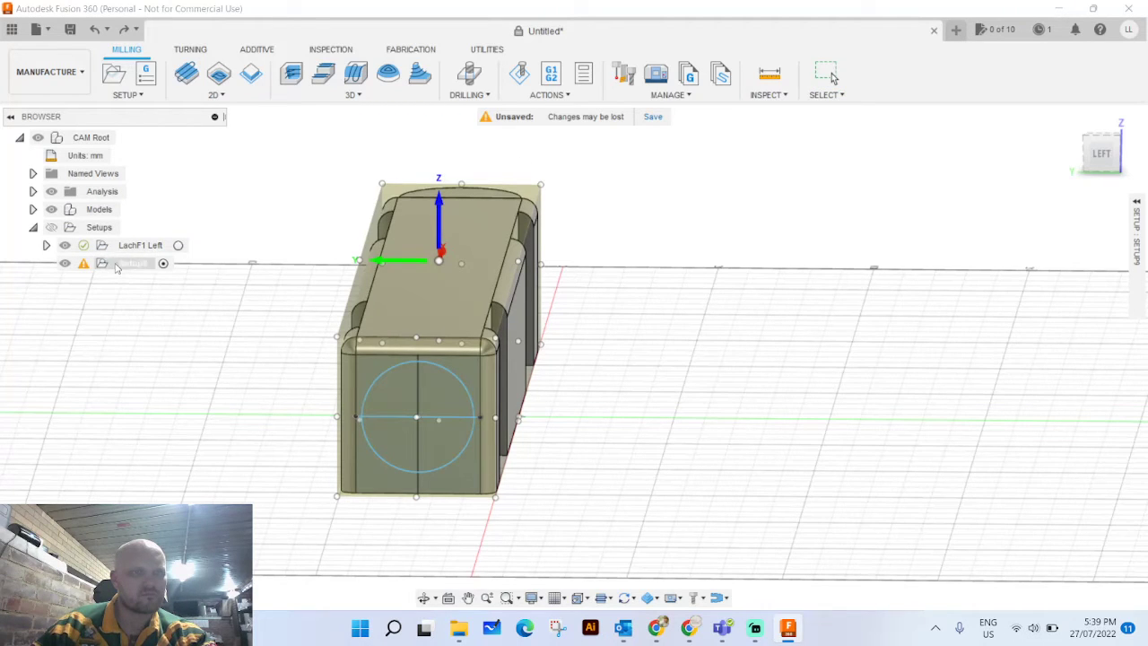
key(Delete)
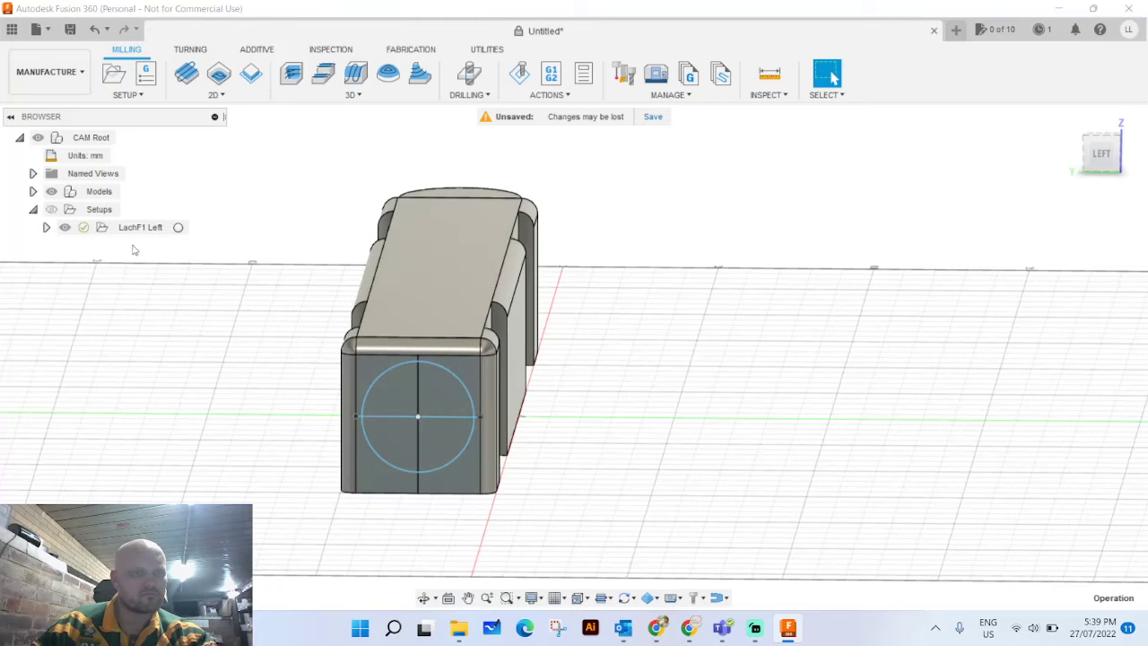
Window-select the whole model and try to create another setup with a 3D Adaptive operation using the 6 mm ball tool.
click(840, 95)
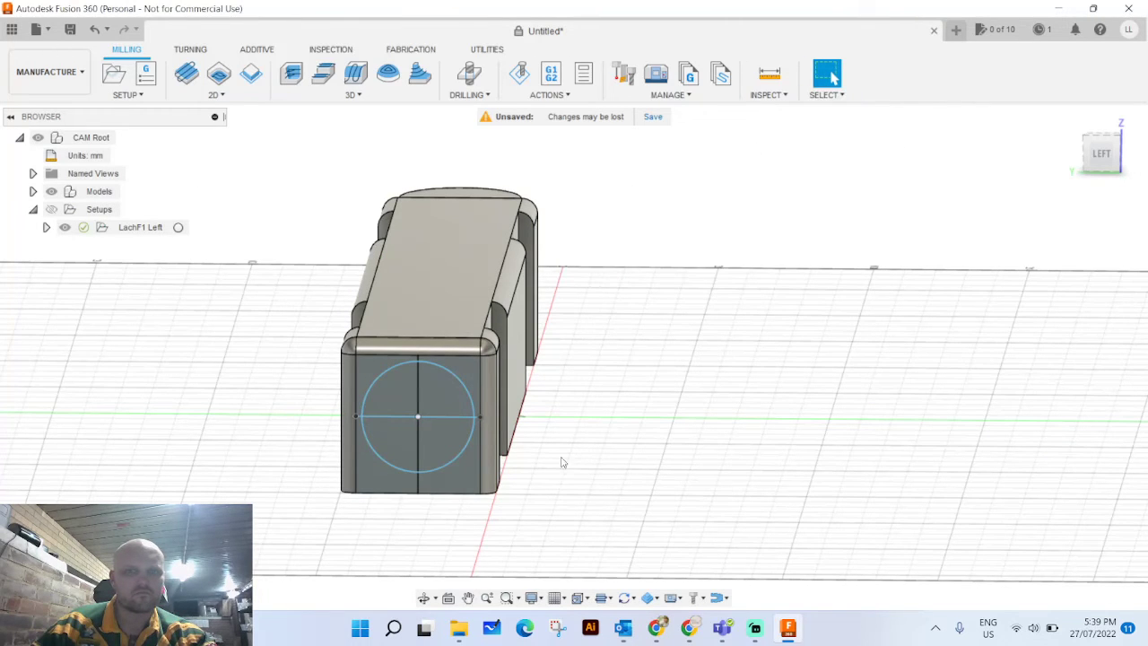
drag(563, 462, 309, 165)
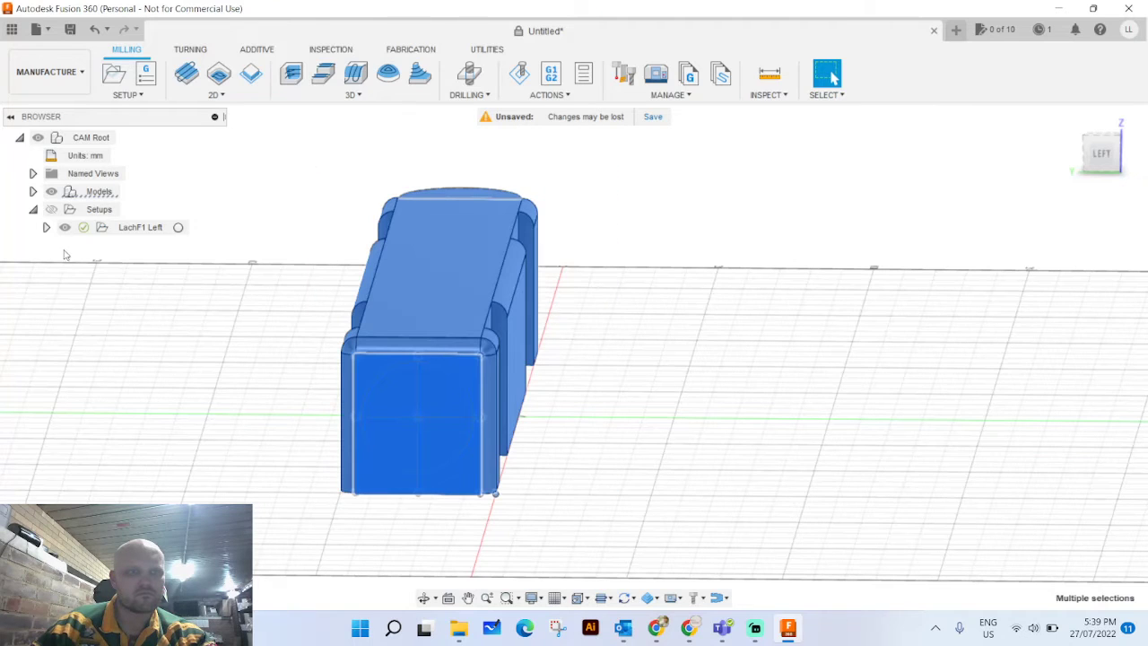
right_click(70, 213)
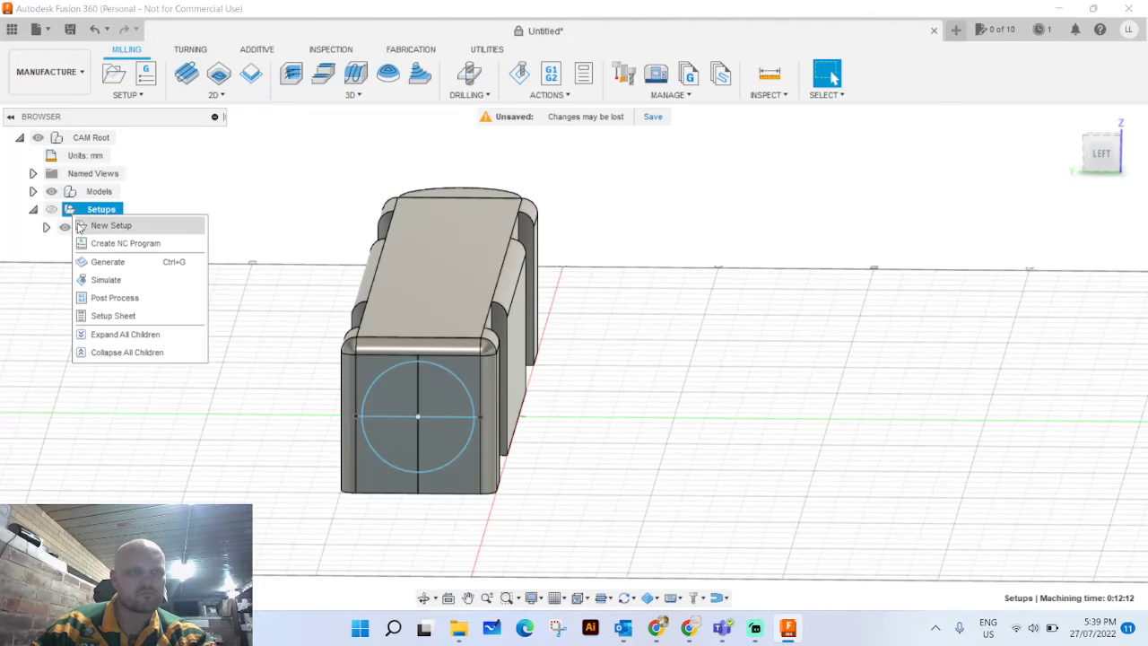
click(78, 225)
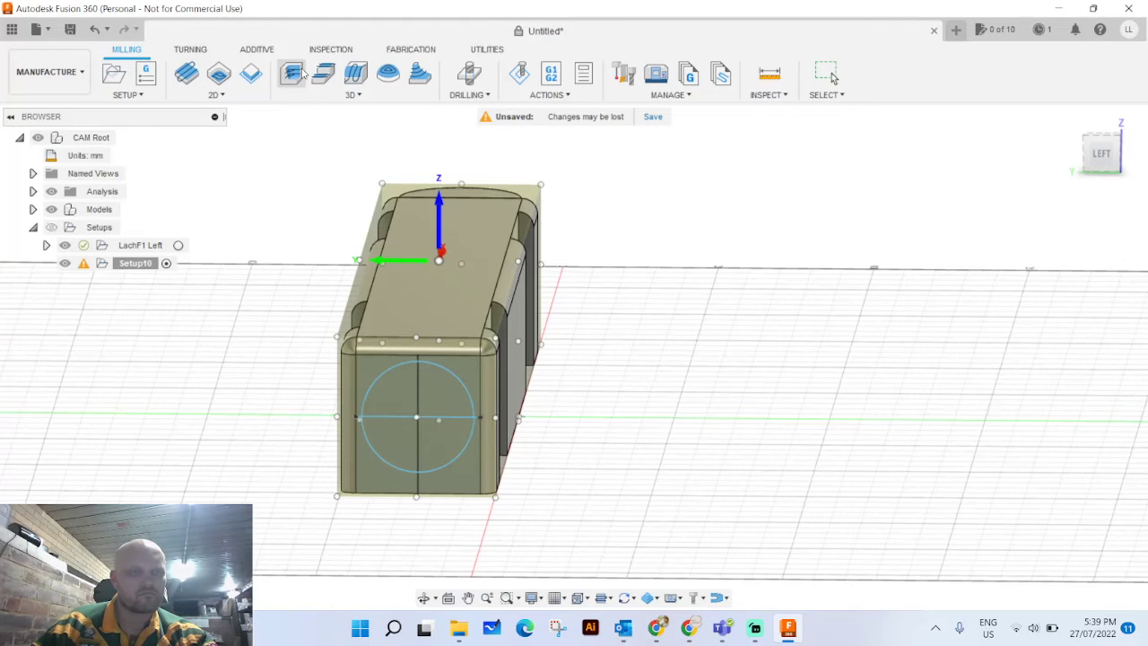
click(303, 74)
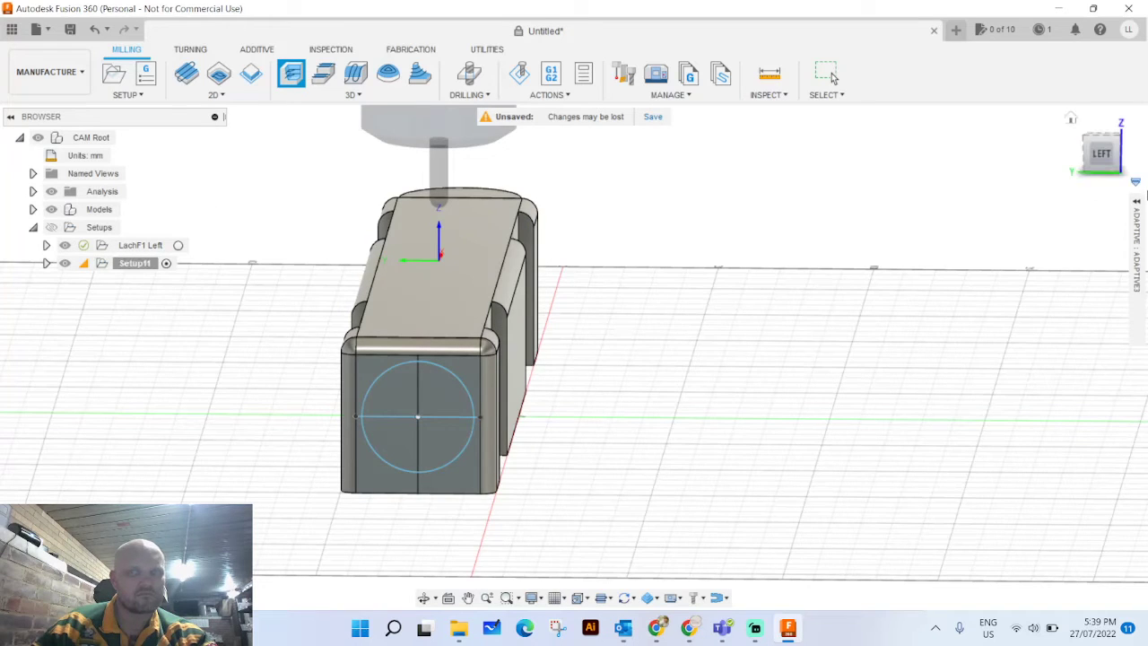
click(1141, 206)
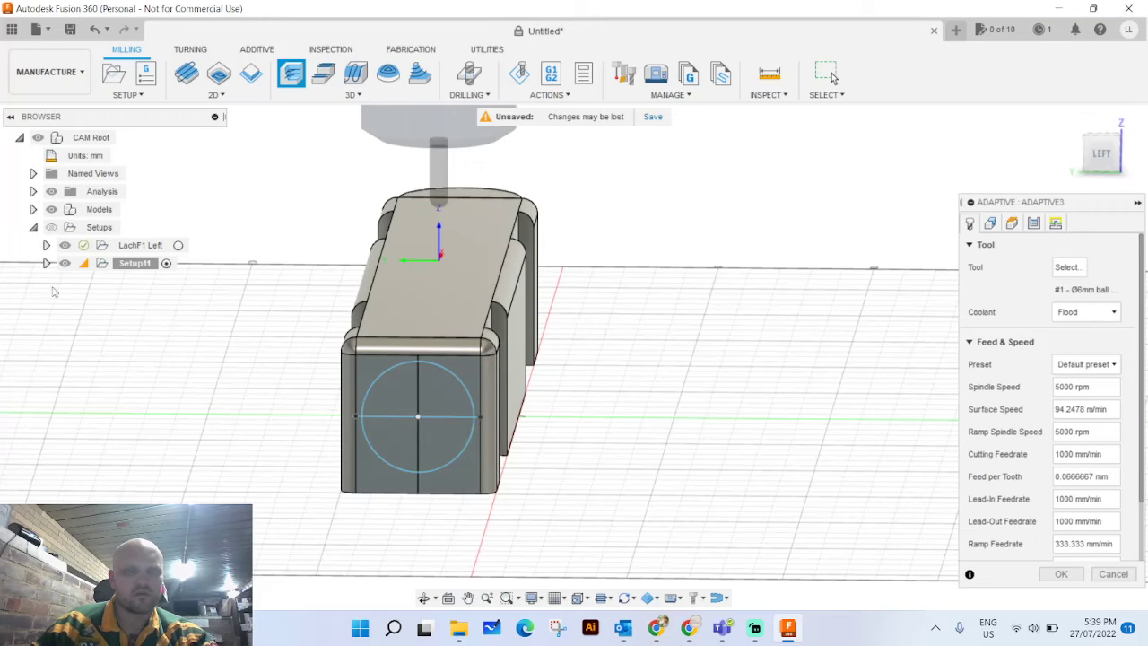
mouse_move(90, 269)
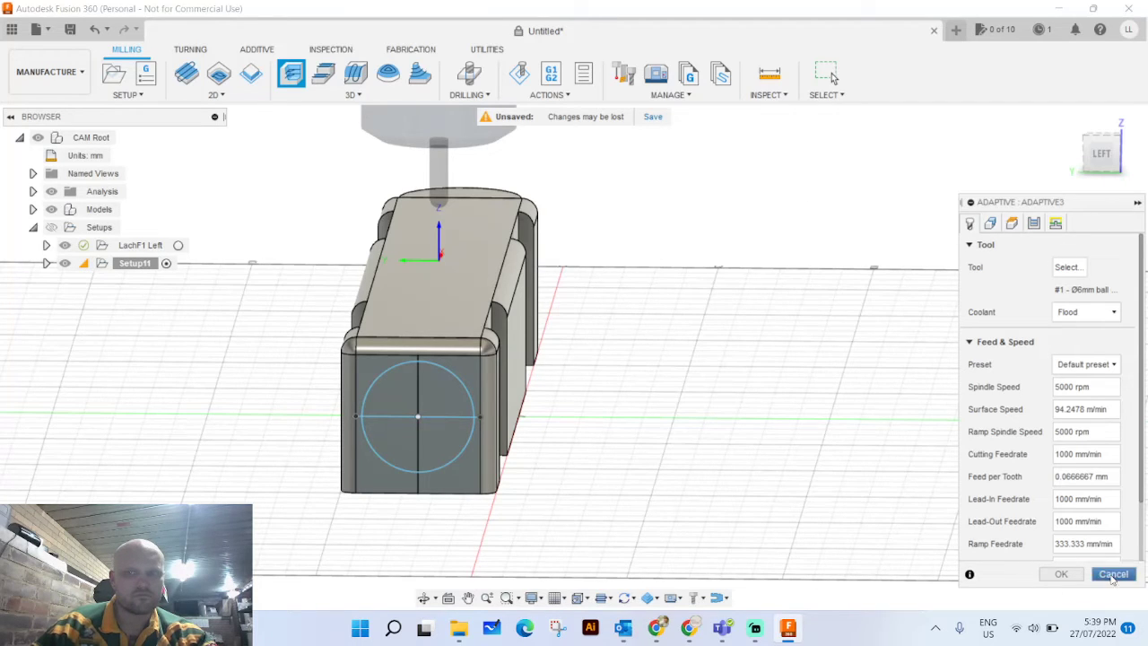
click(1113, 574)
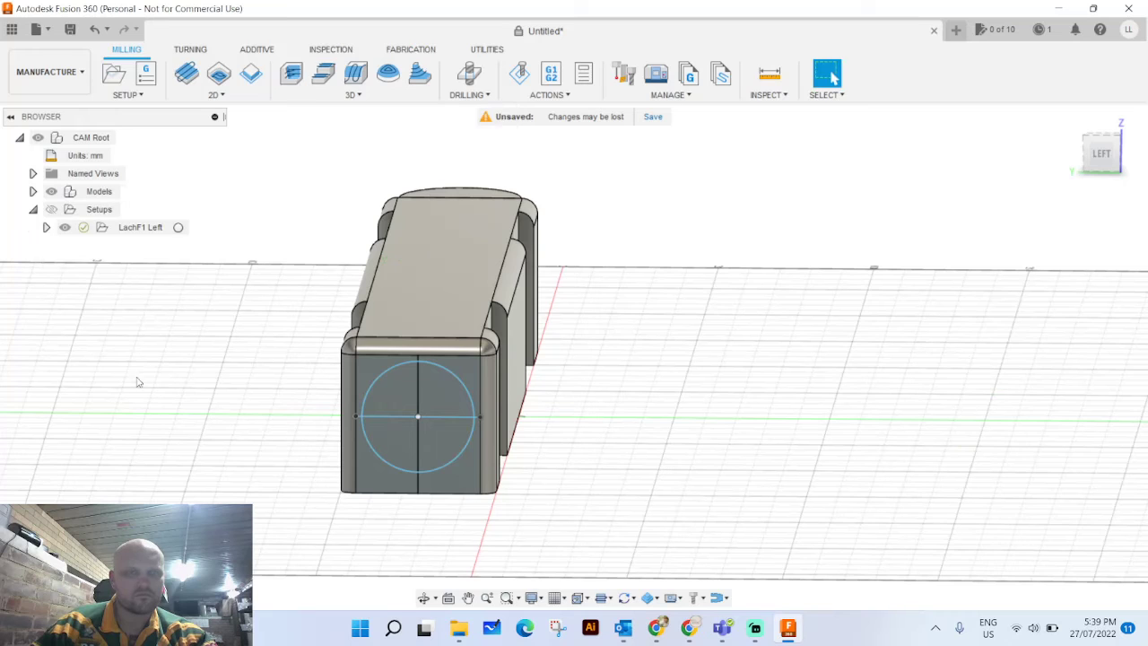
Create another milling setup with its WCS origin at the centre point of the circle on the block's end face.
right_click(78, 210)
click(79, 218)
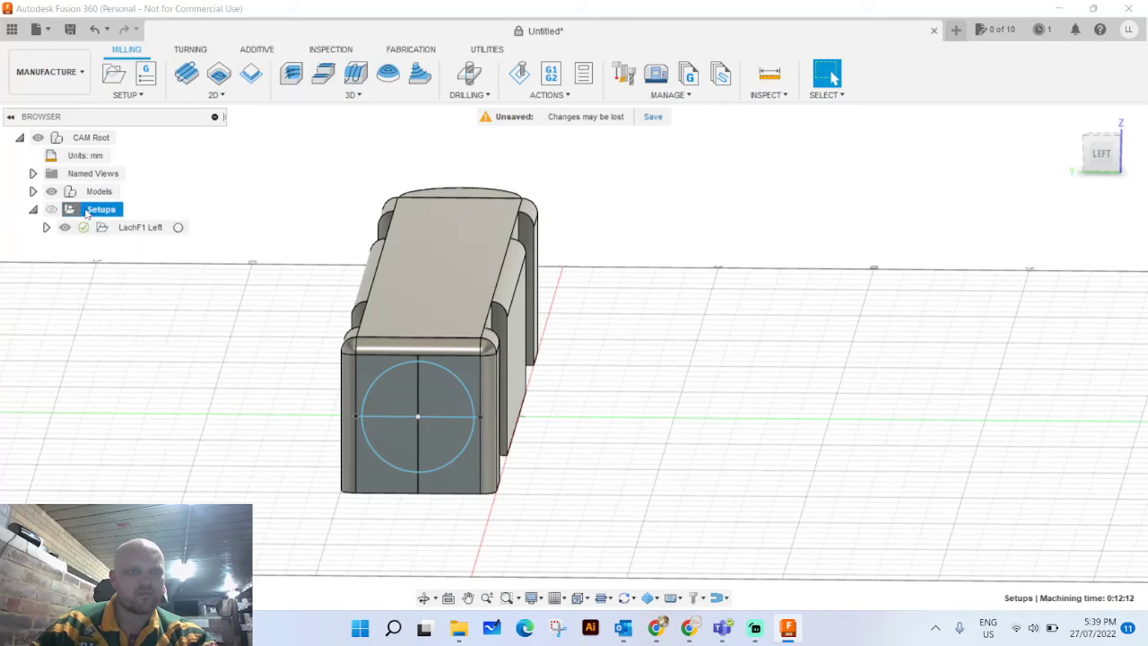
right_click(87, 213)
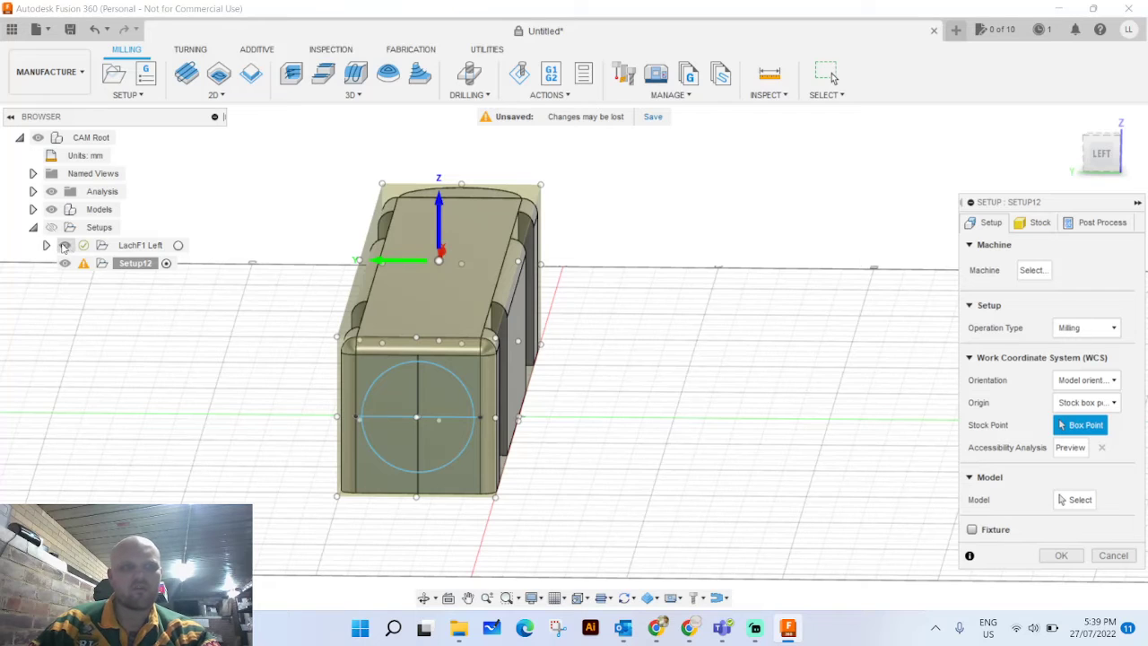
click(45, 245)
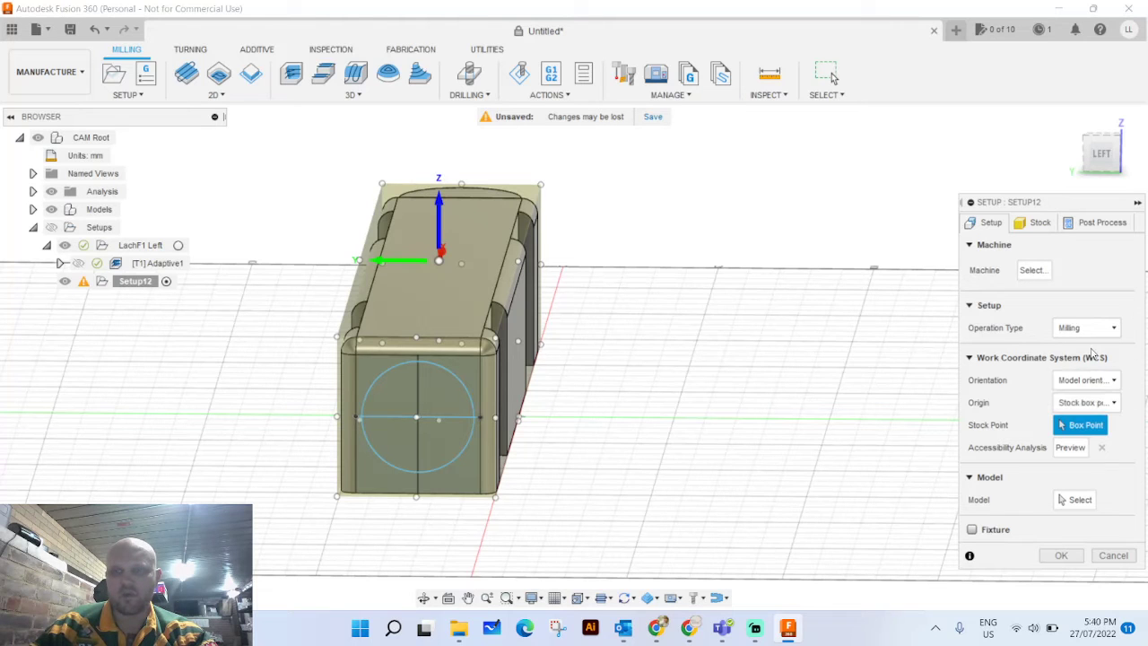
mouse_move(1077, 360)
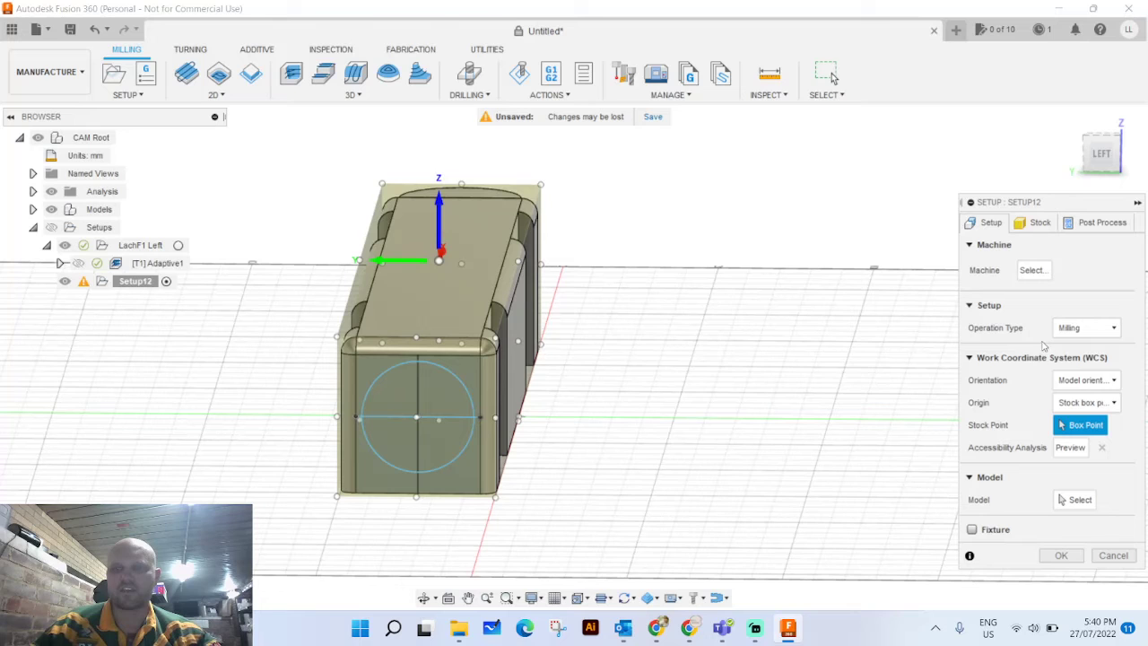
click(1084, 380)
click(1076, 395)
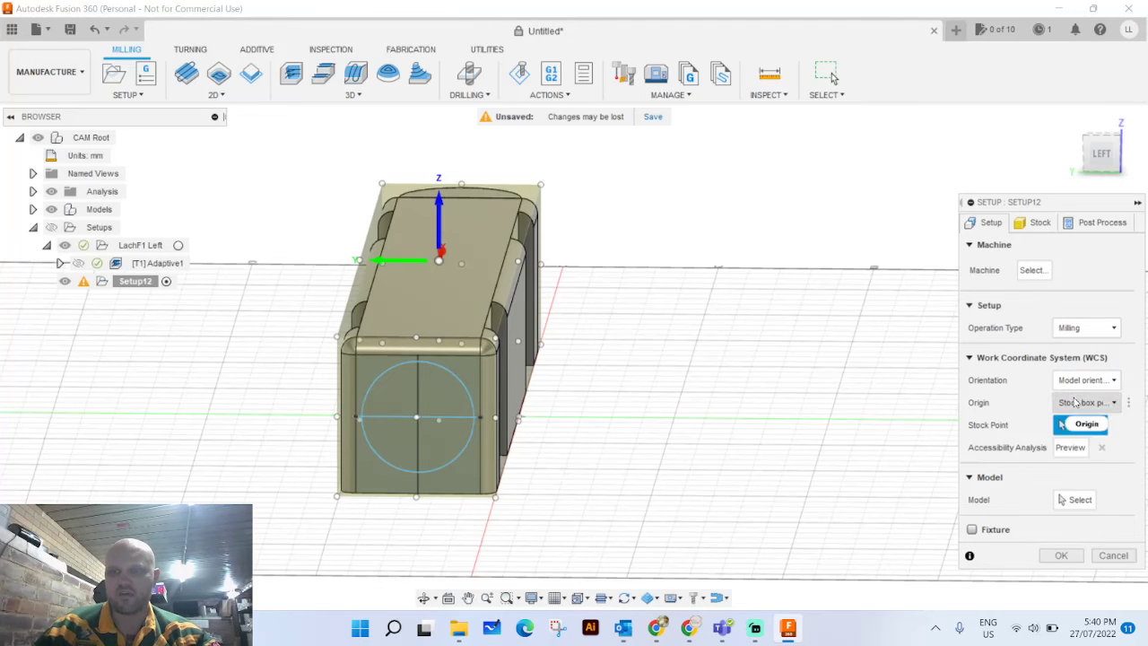
click(1077, 402)
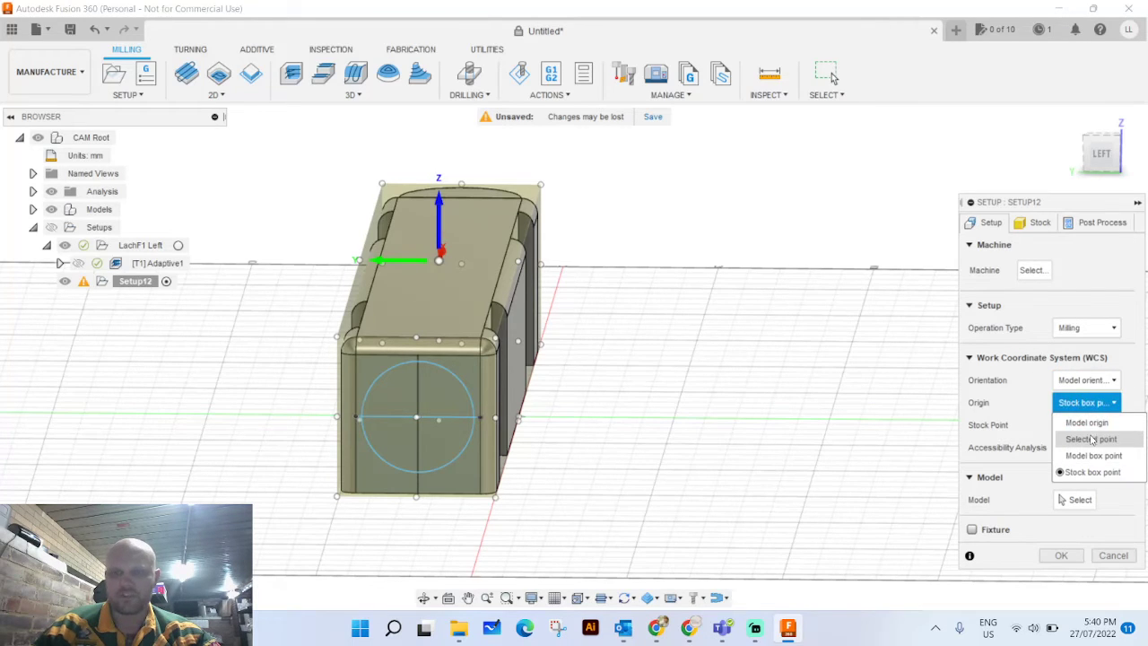
click(1093, 439)
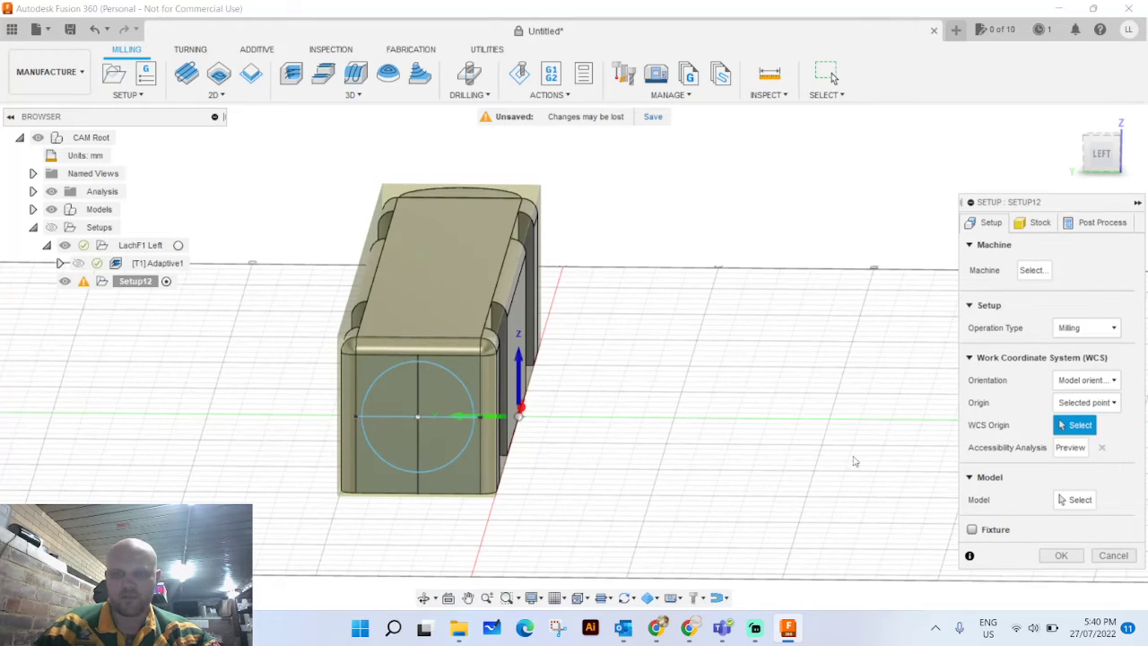
click(419, 418)
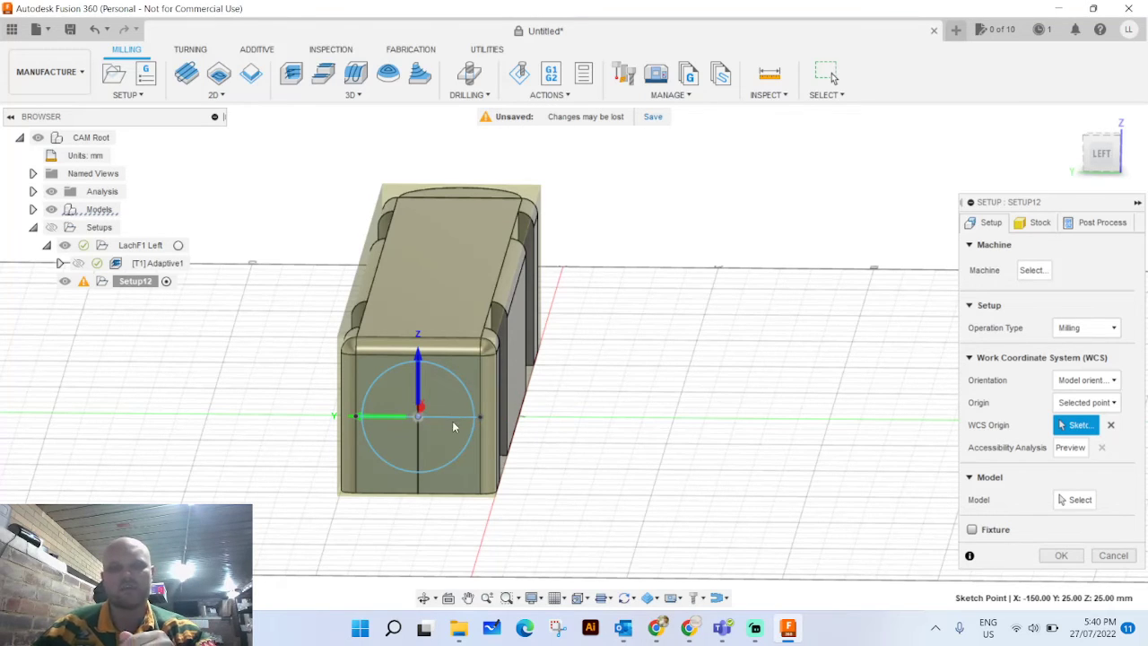
Orient the setup by Z and X axes, using the circle's horizontal sketch line as Z, flip both axes, and accept it using all models.
click(1093, 381)
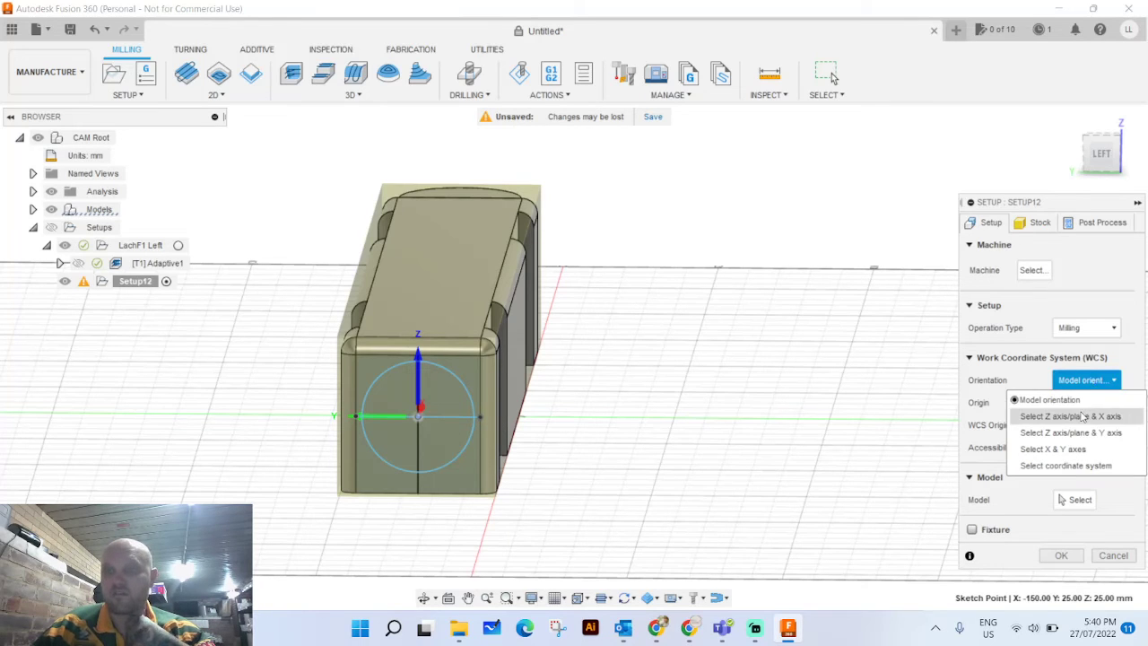
click(1082, 417)
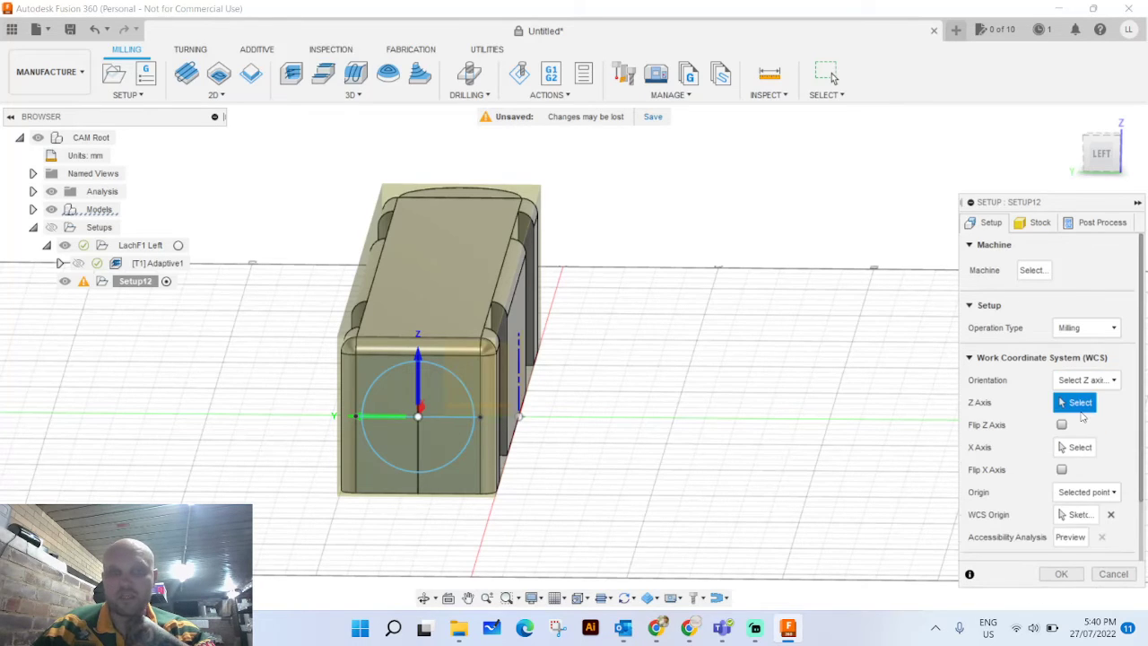
click(457, 423)
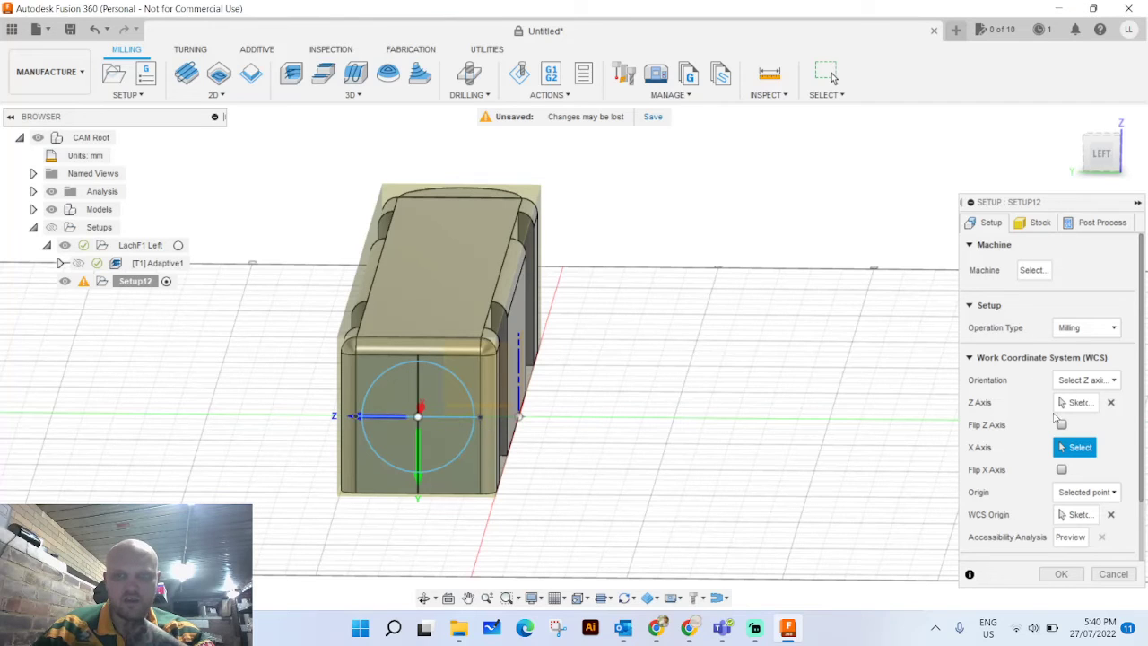
click(1061, 425)
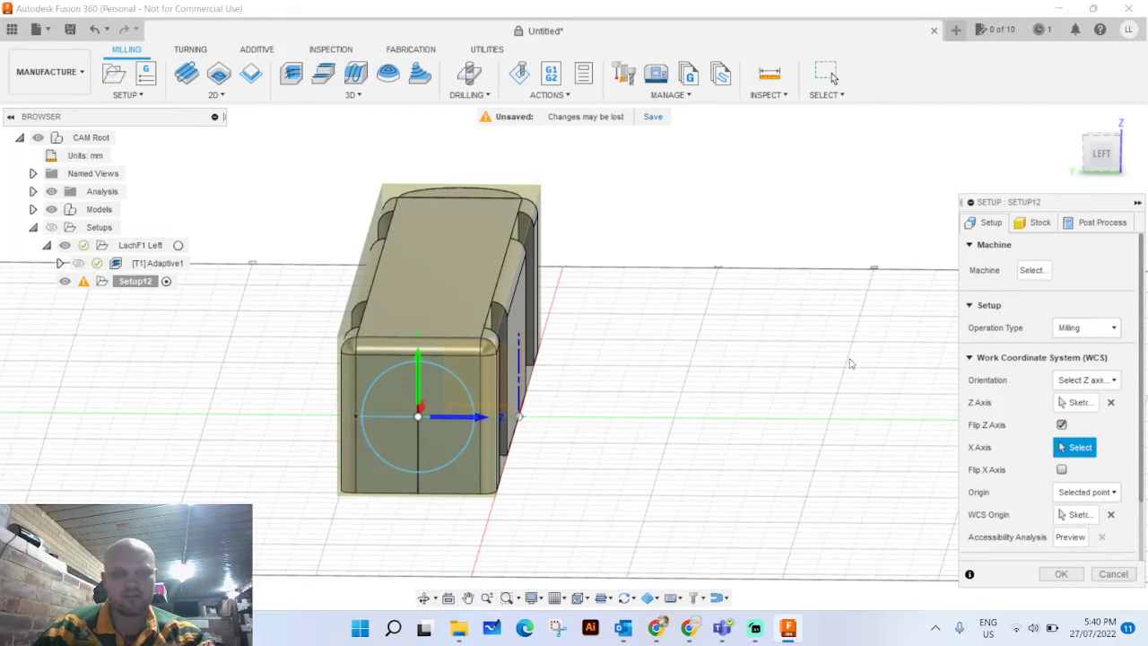
shift+middle_drag(841, 349, 788, 359)
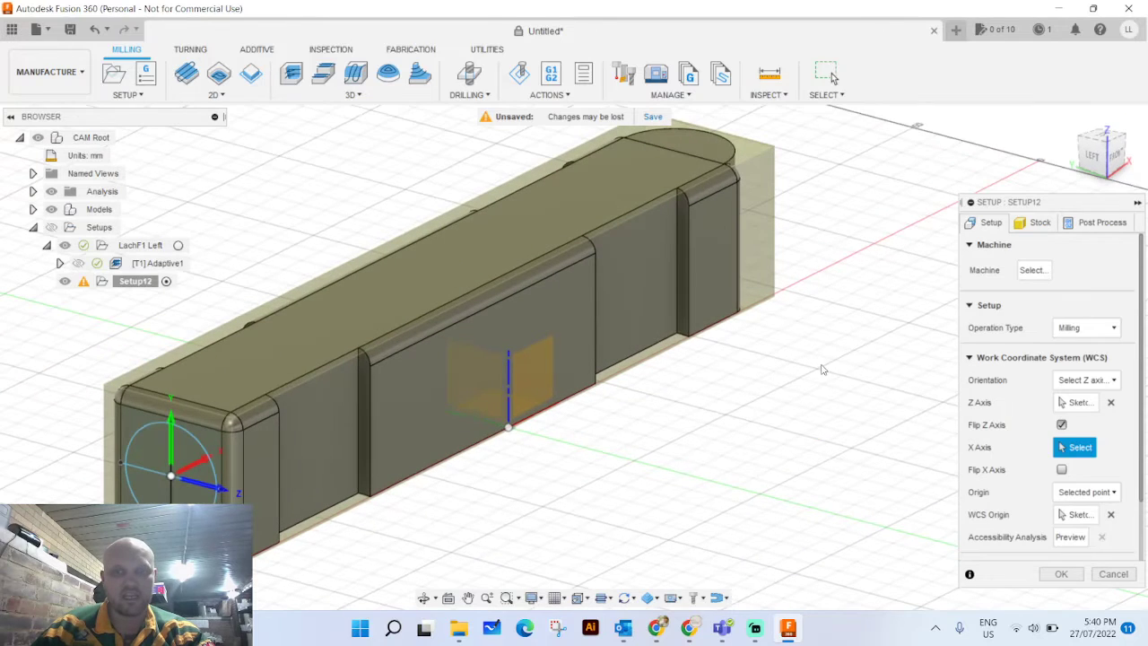
click(211, 462)
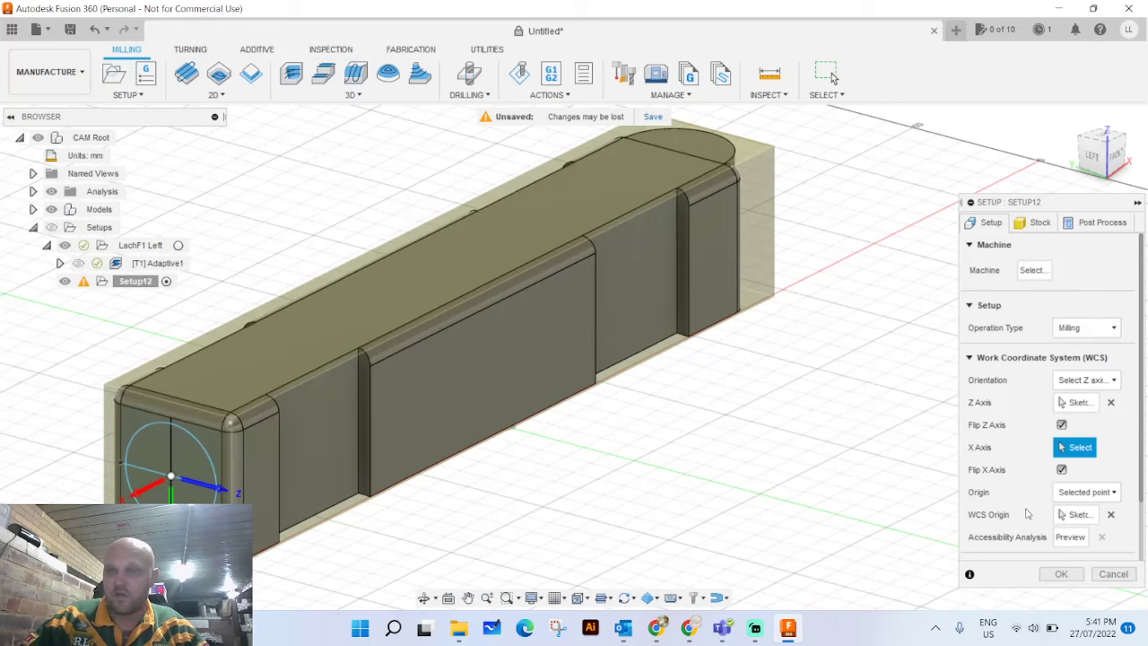
click(1063, 575)
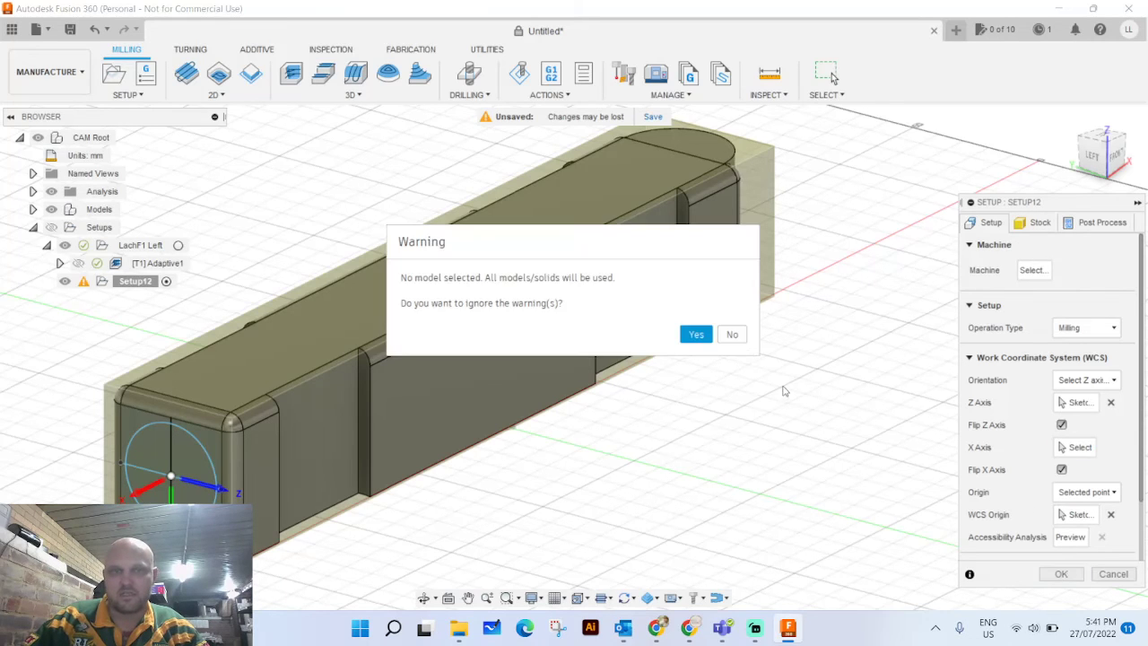
click(701, 337)
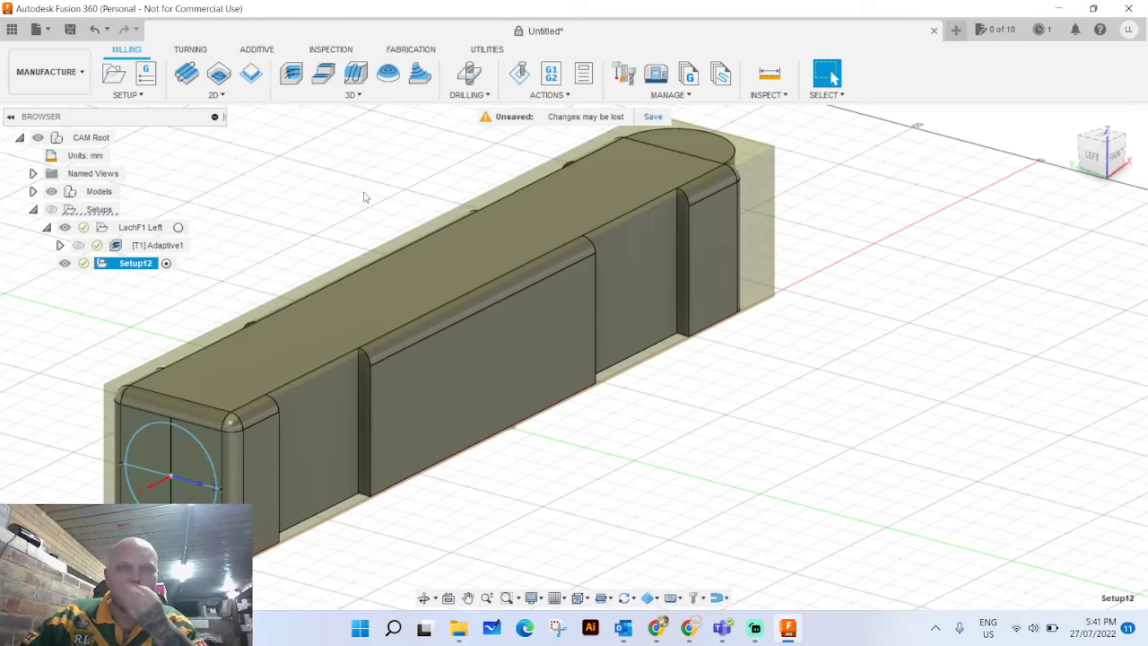
Add a 3D Adaptive operation with the 6 mm ball tool to the new setup.
click(294, 79)
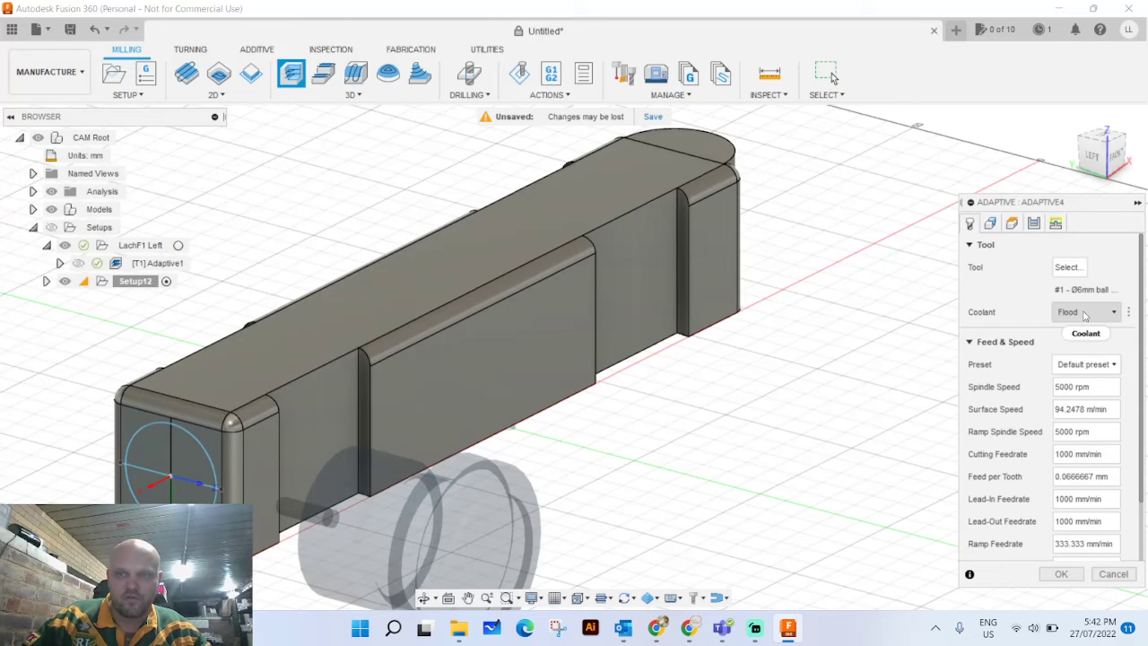
click(1011, 224)
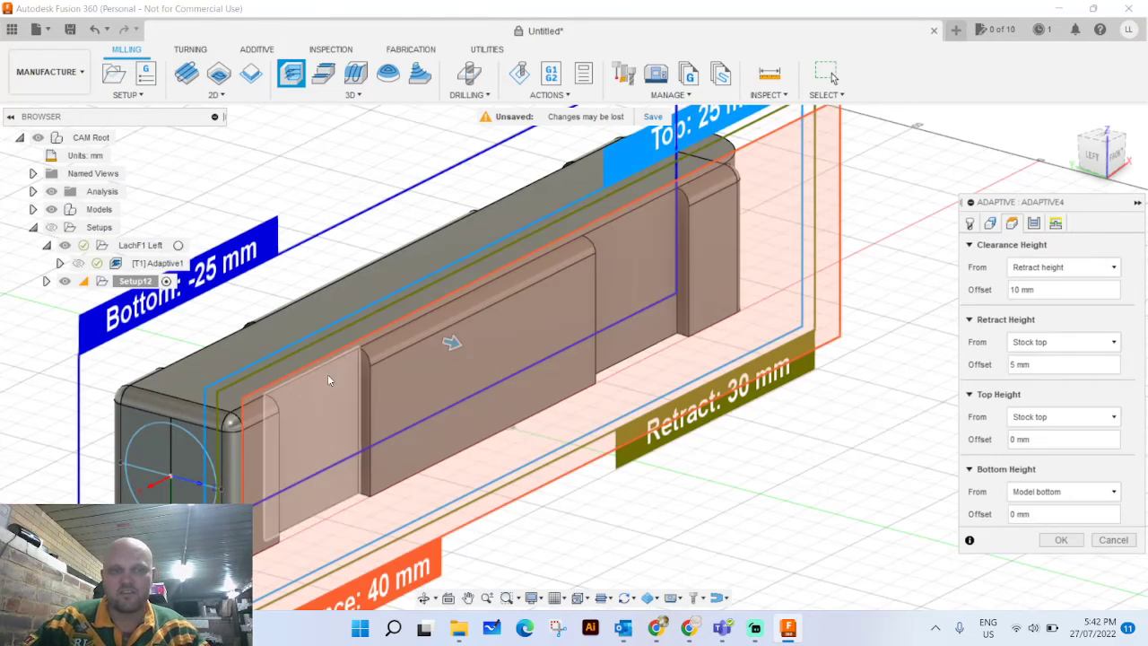
key(Return)
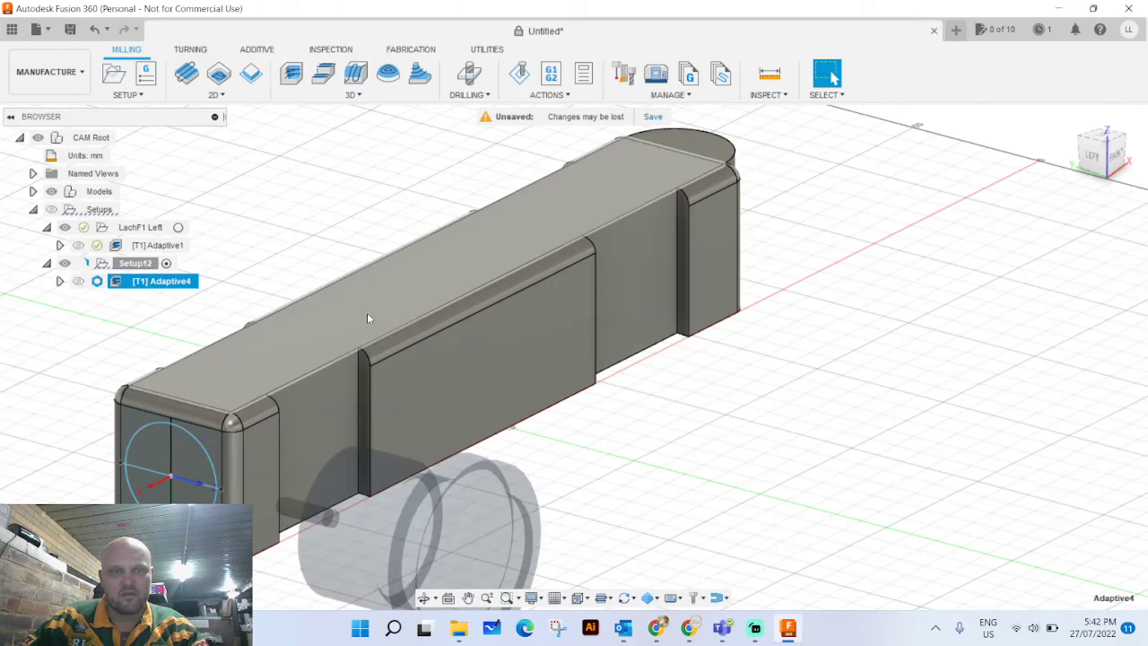
Edit the new Adaptive operation so its bottom height is offset 25 mm from the model bottom.
double_click(130, 281)
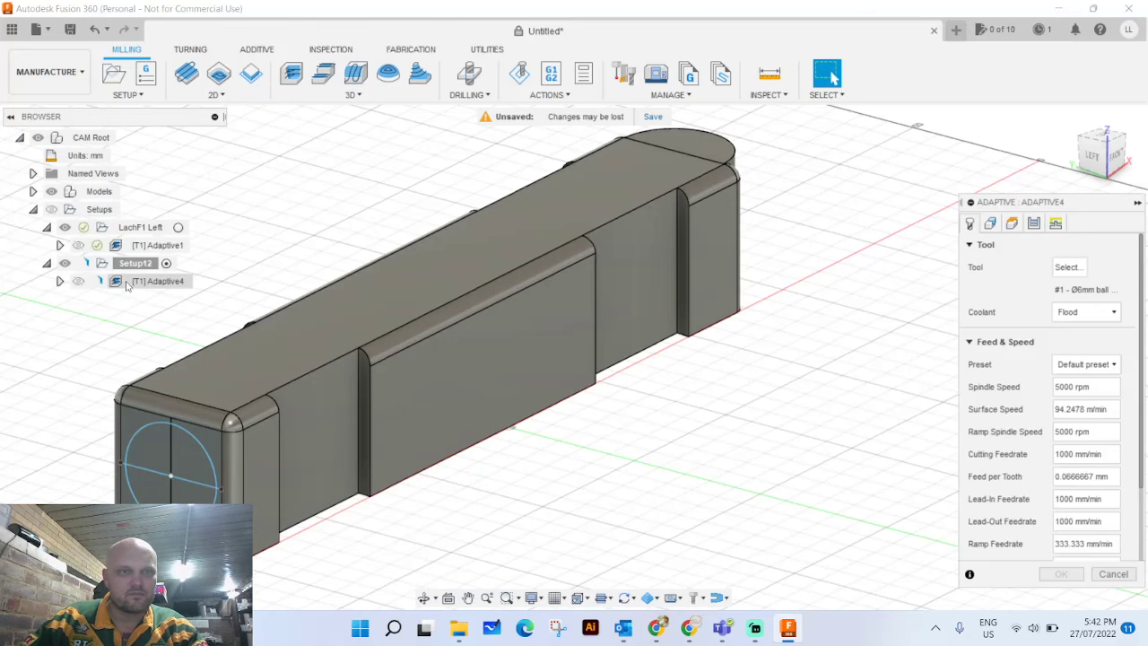
click(1012, 222)
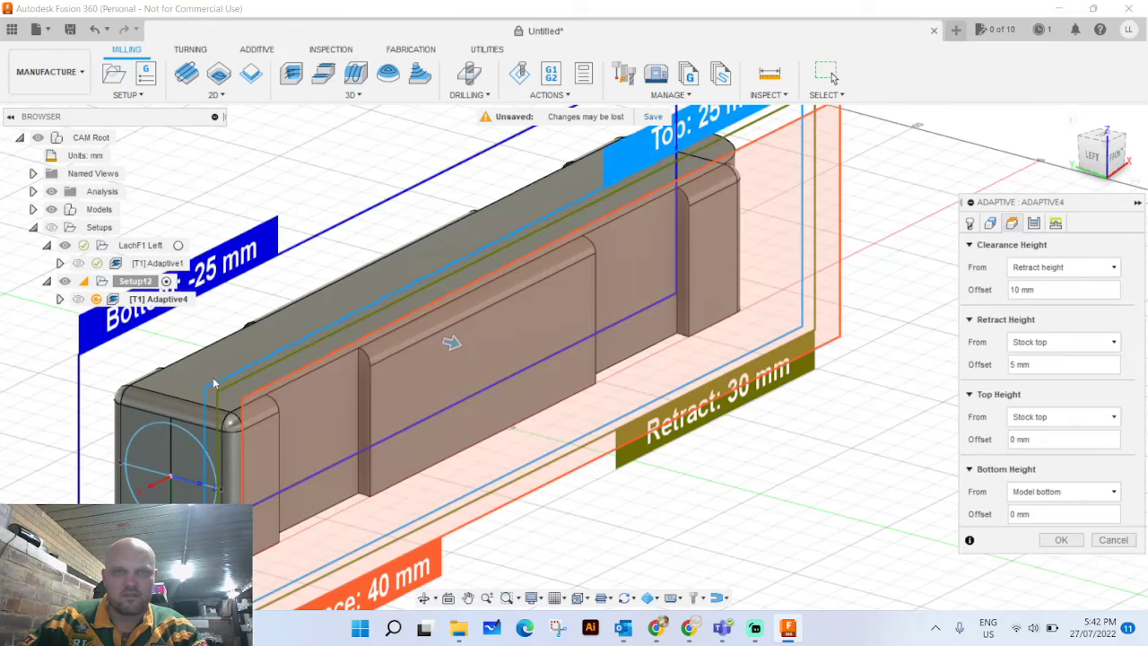
drag(236, 260, 251, 278)
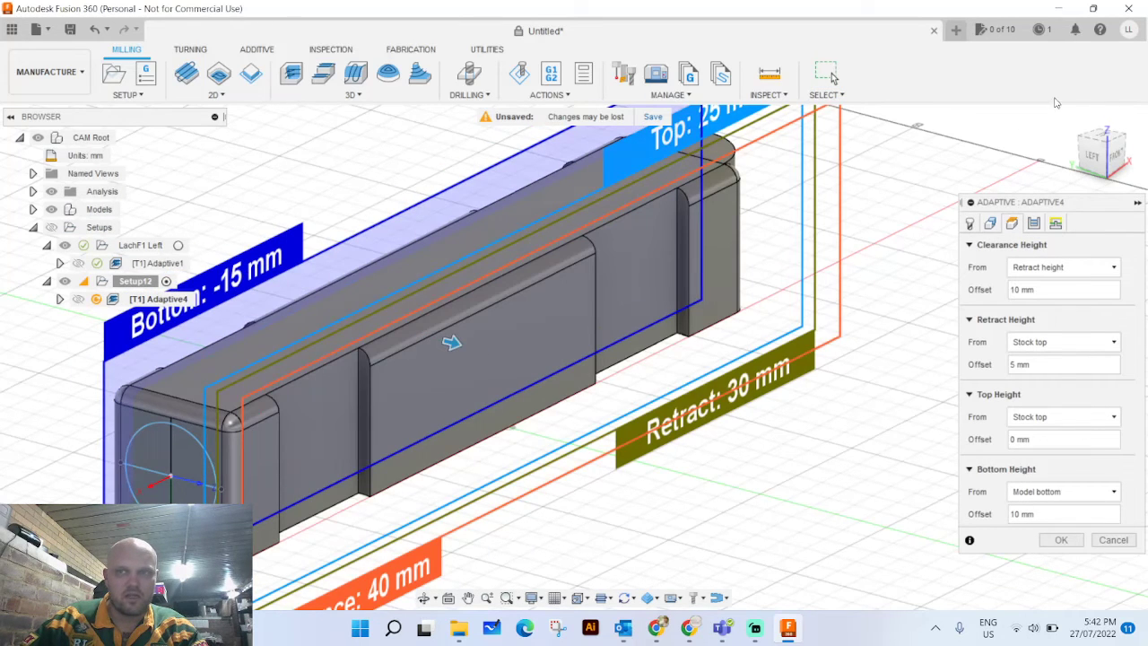
click(1092, 156)
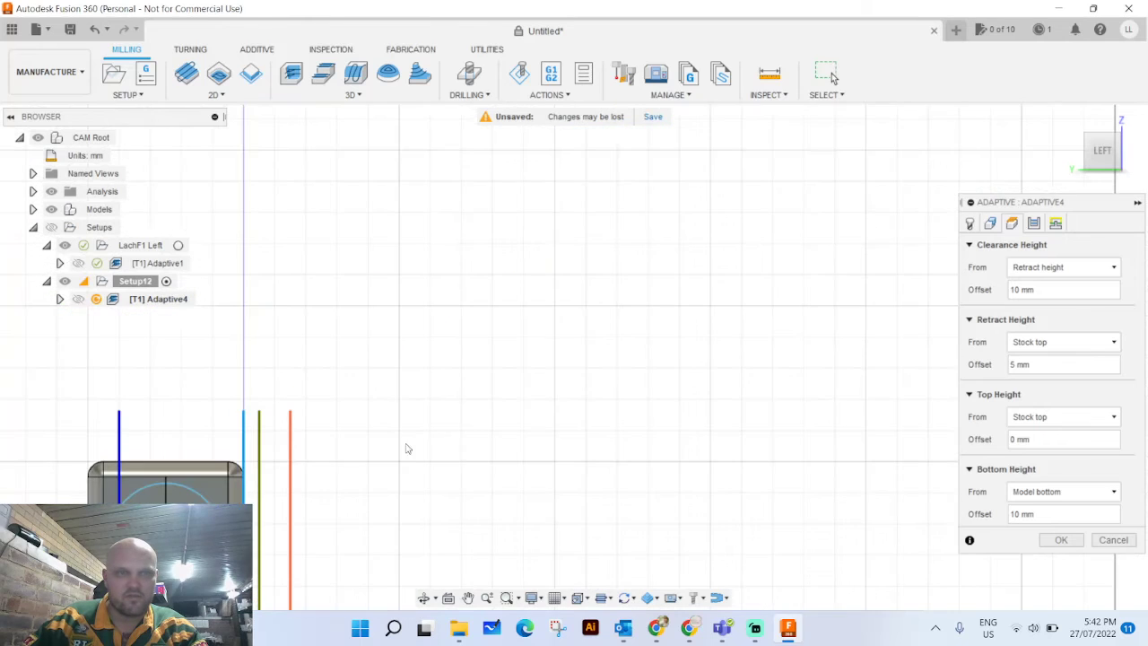
middle_drag(281, 453, 516, 289)
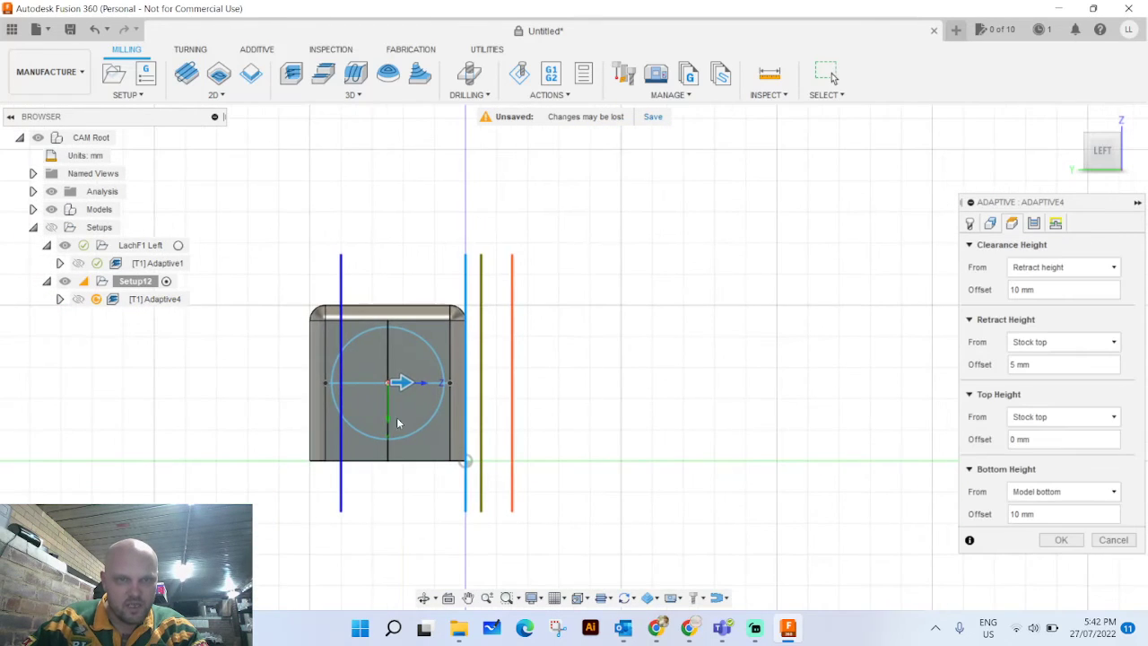
scroll(386, 430, down, 2)
scroll(397, 403, up, 5)
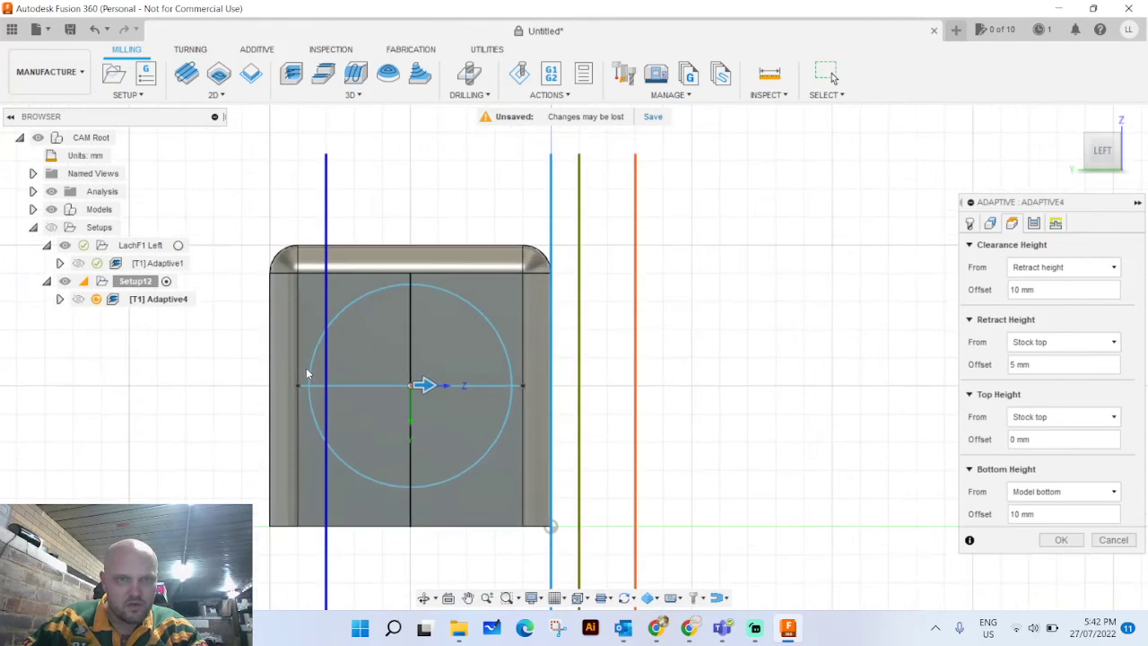
drag(325, 386, 397, 441)
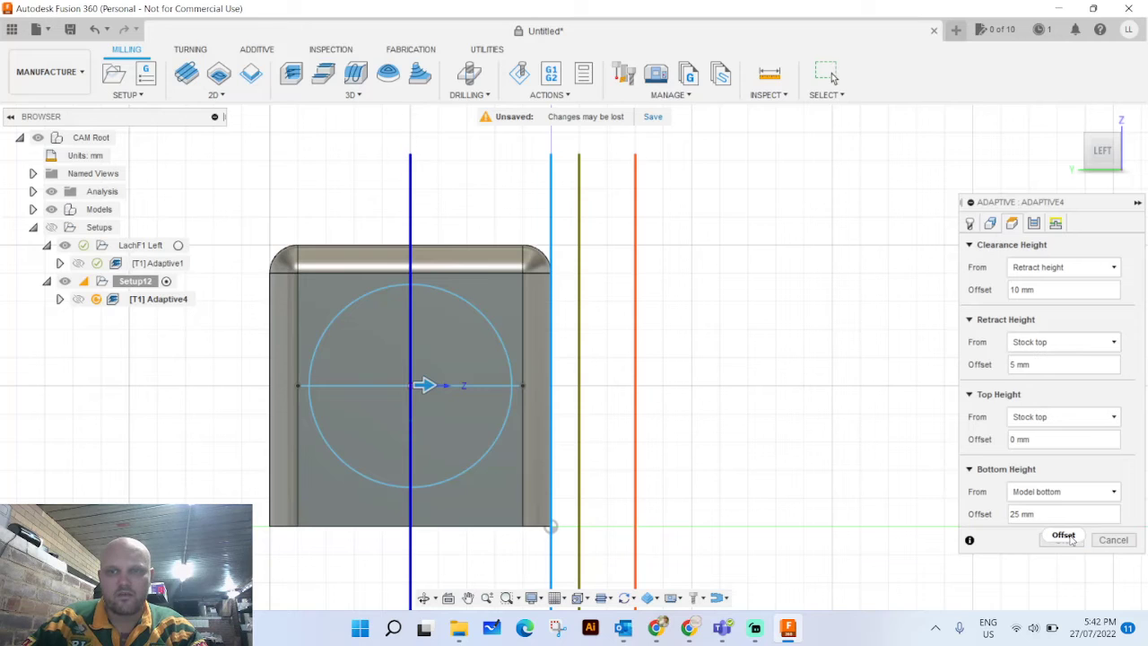
click(1070, 542)
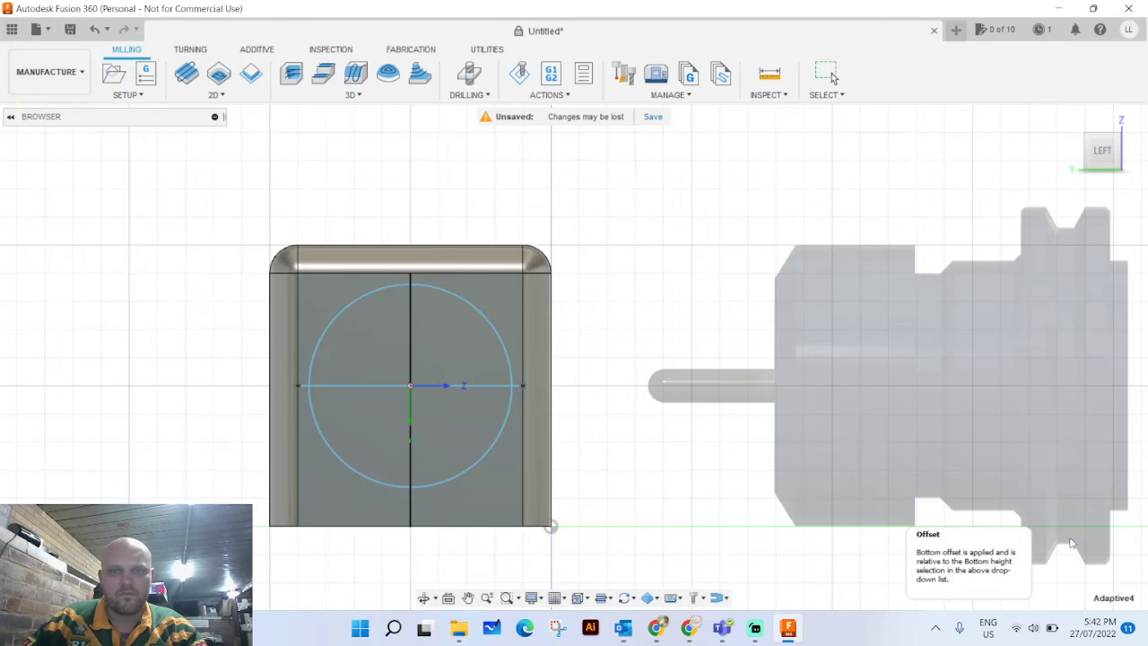
shift+middle_drag(986, 197, 920, 247)
scroll(900, 263, up, 3)
scroll(878, 288, down, 8)
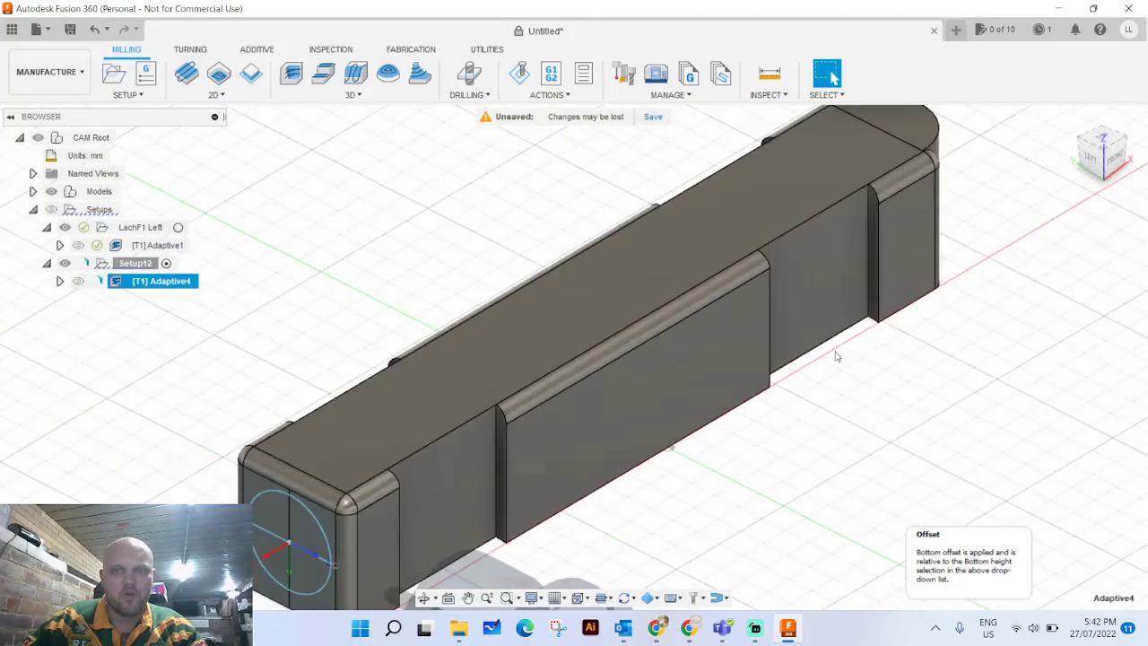
middle_drag(781, 410, 777, 346)
click(831, 73)
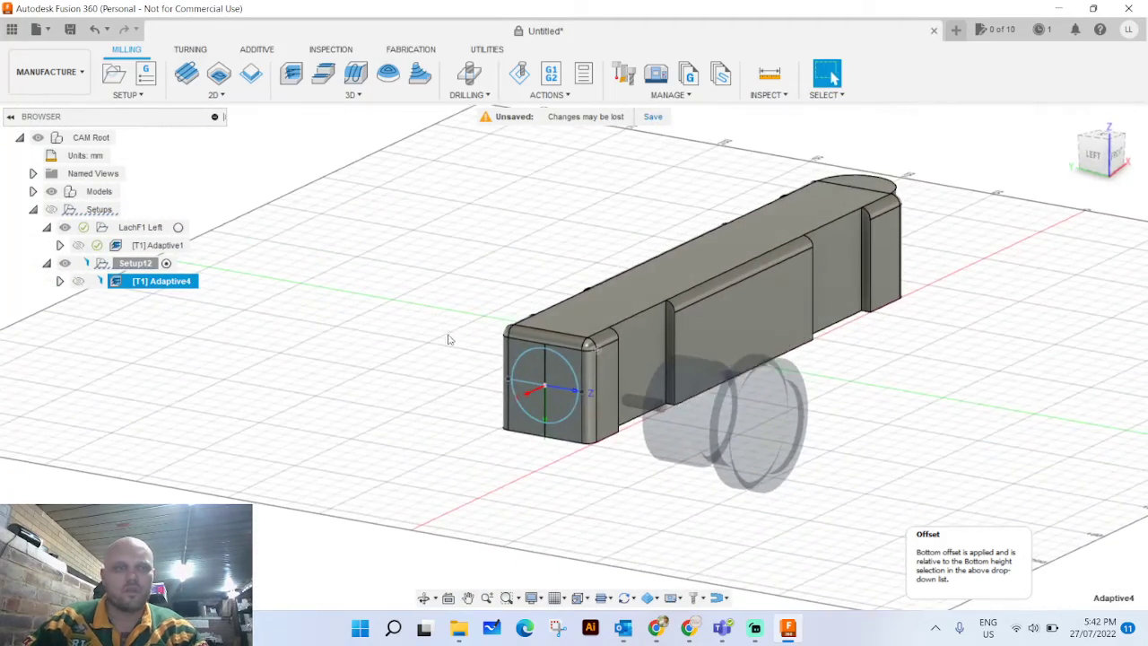
Rename the new setup to LachF1 Right.
mouse_move(105, 287)
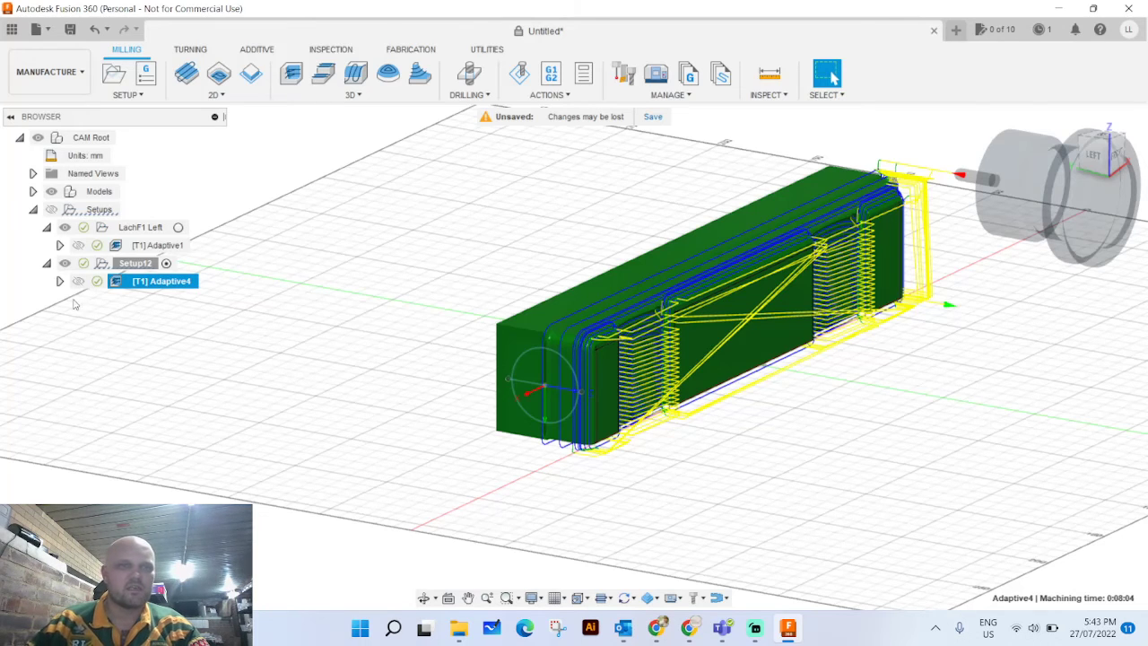
click(139, 263)
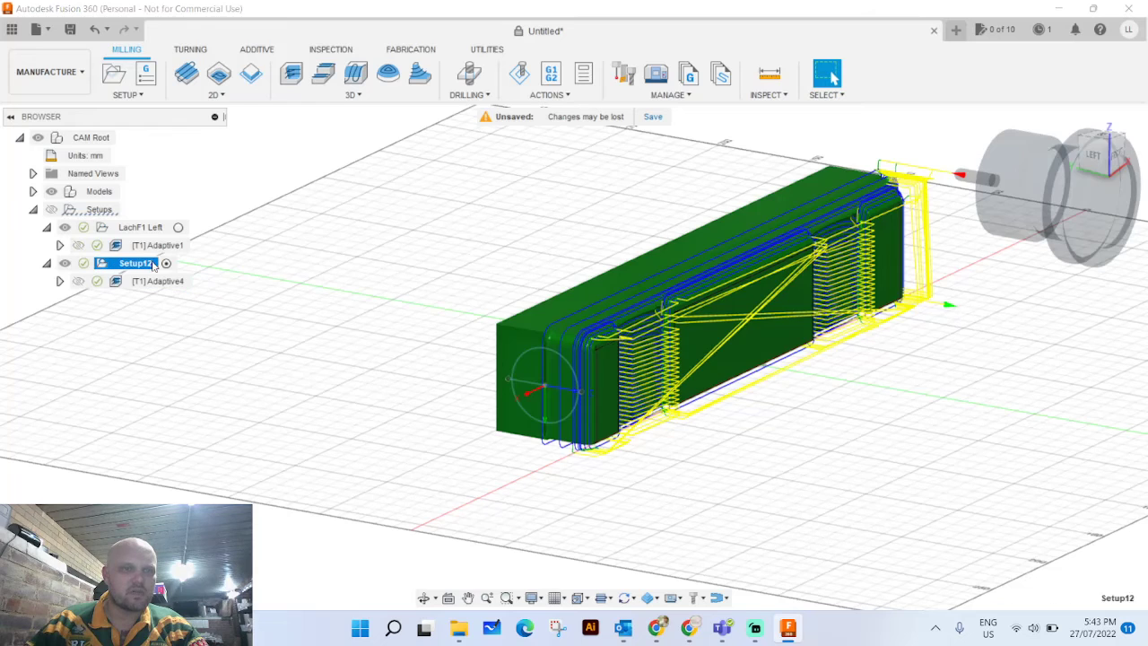
click(139, 263)
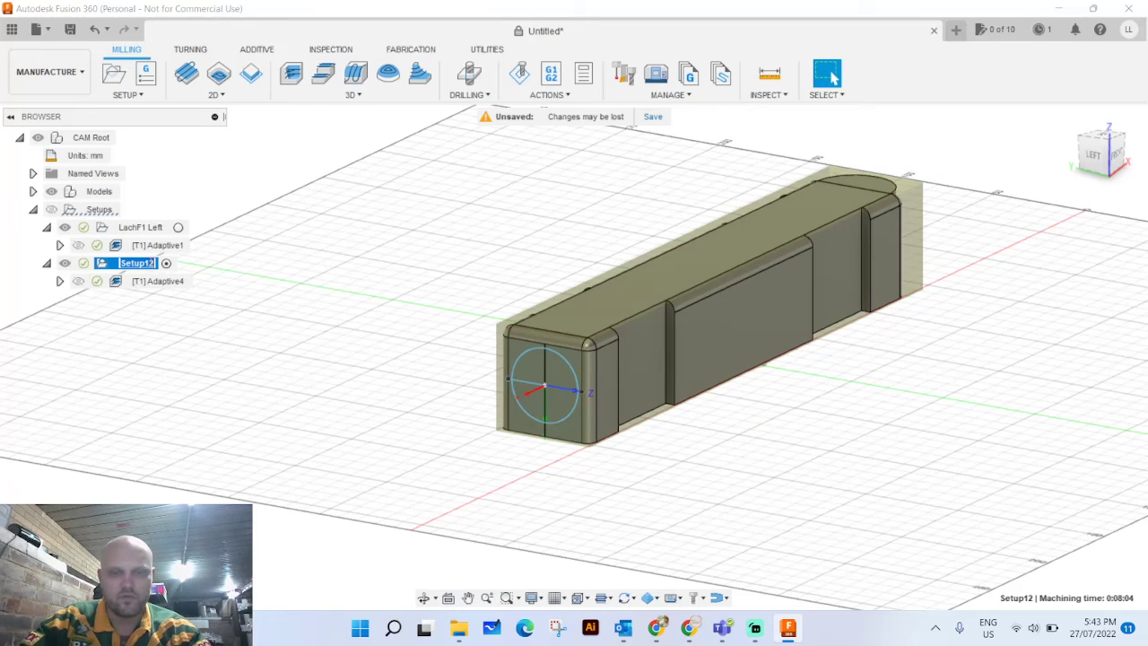
text(L)
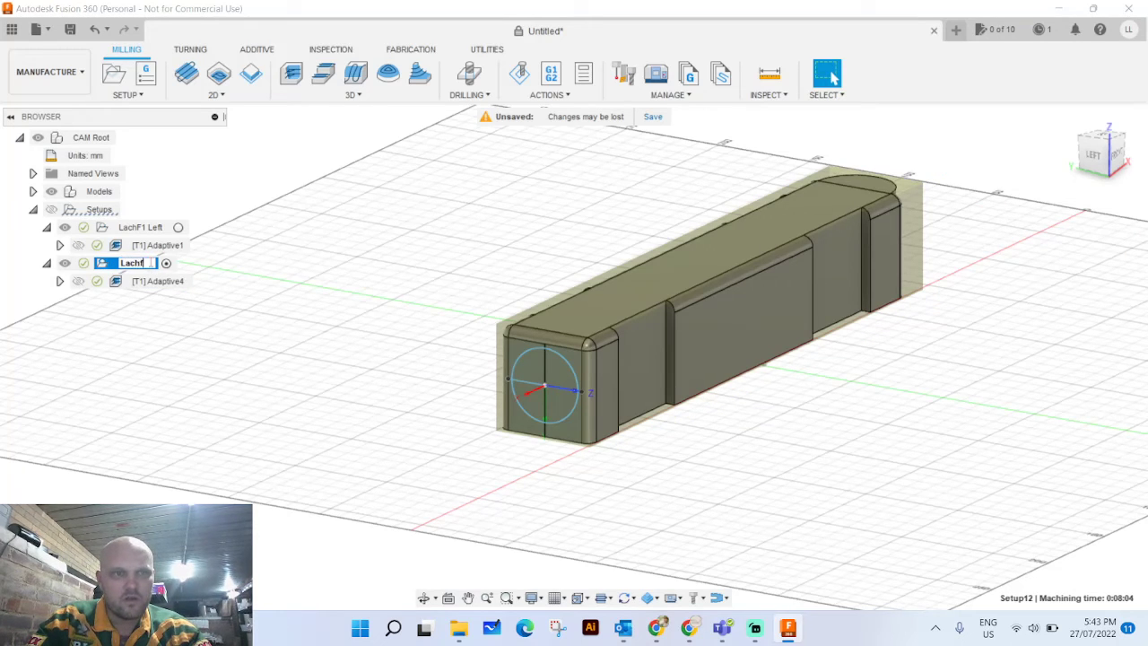
text(achf)
key(BackSpace)
text(F1)
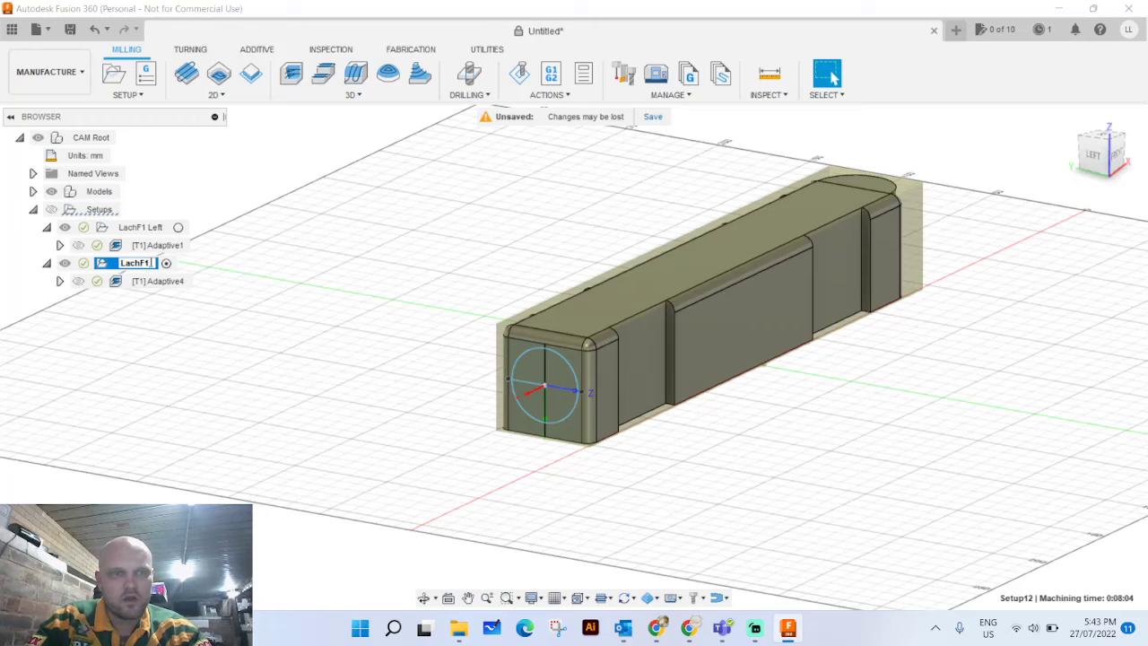
text( E)
text(ight)
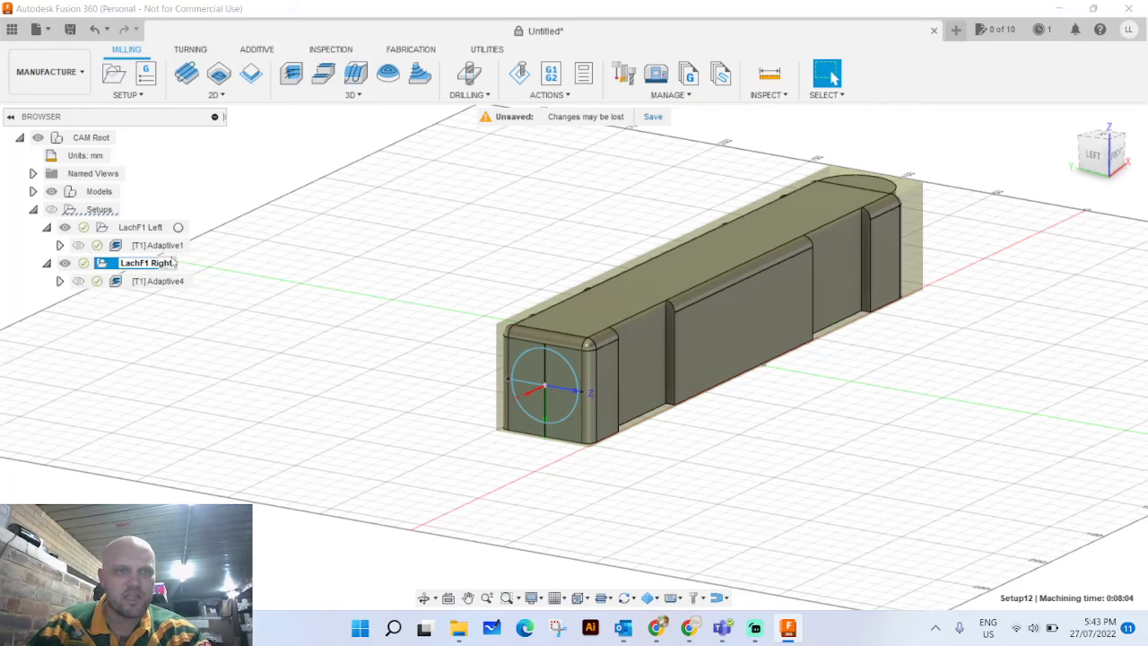
Finish renaming the second setup LachF1 Right and open a new NC program for post processing.
key(Return)
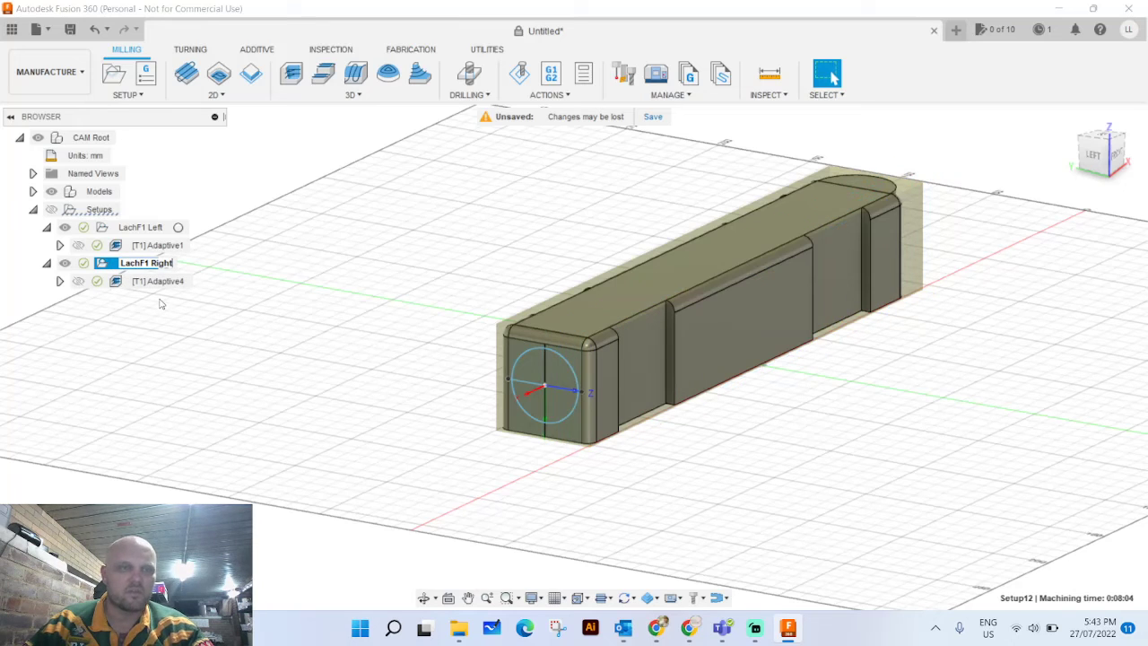
click(161, 301)
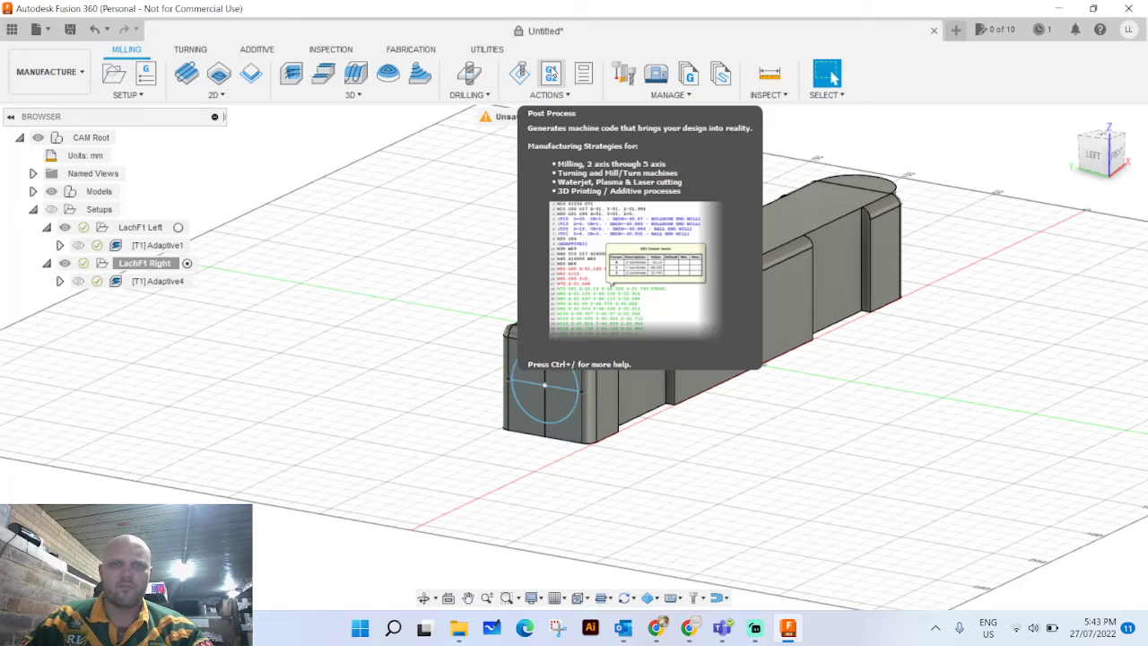
click(551, 74)
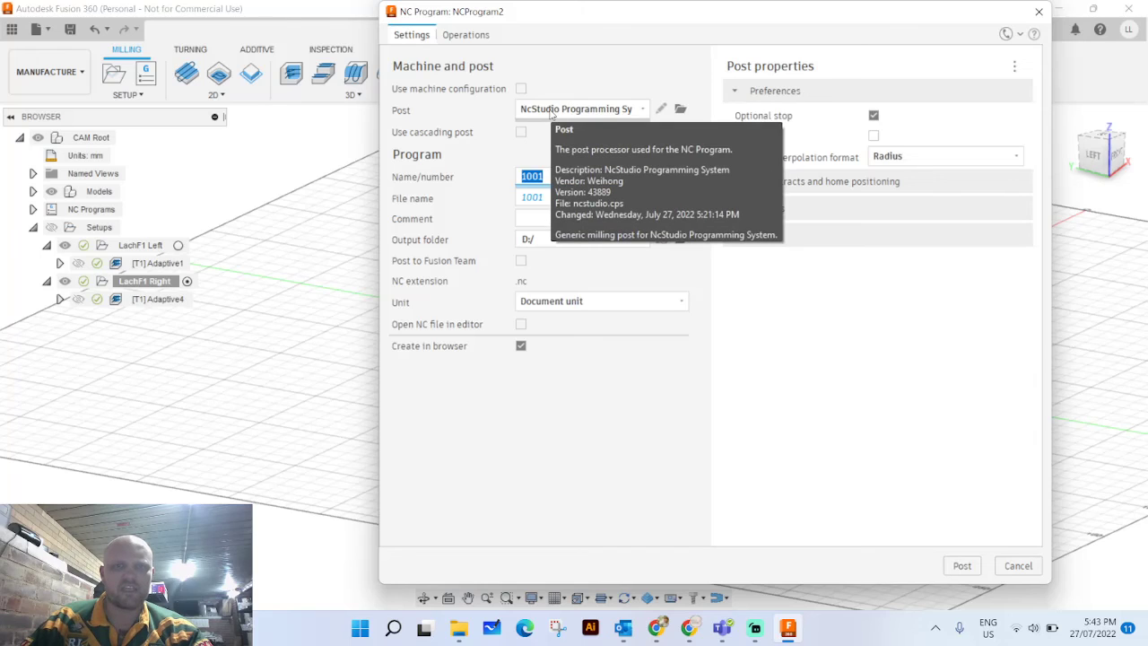
Look up Weihong's NcStudio Programming System post in the Fusion 360 post library, then leave the library without choosing a post.
click(679, 109)
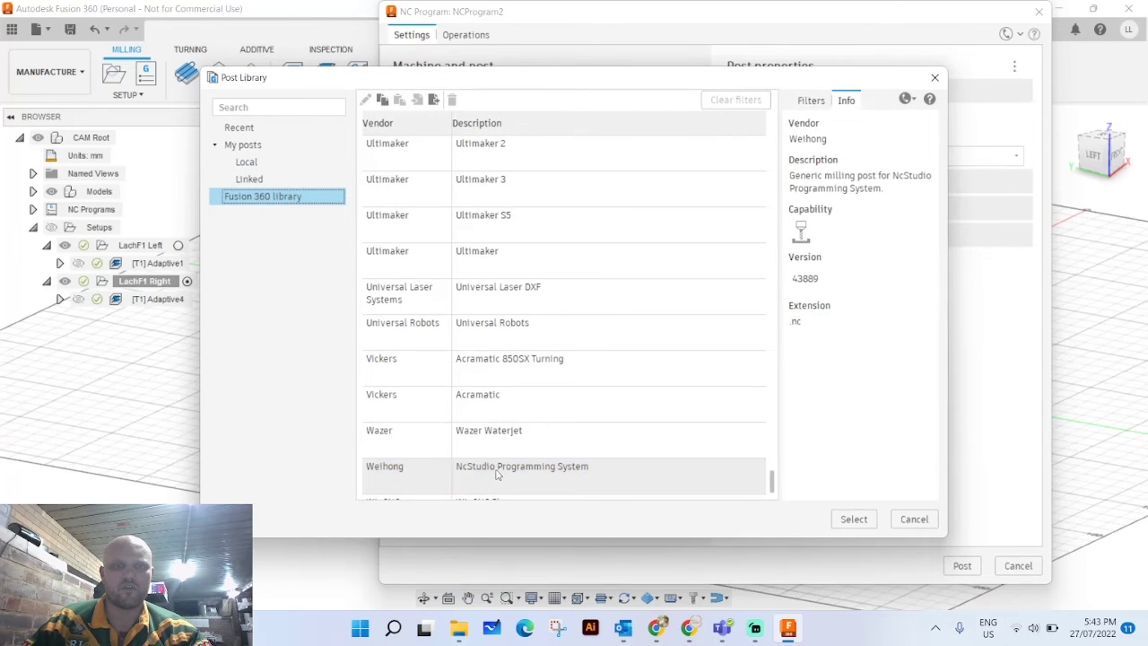
click(424, 471)
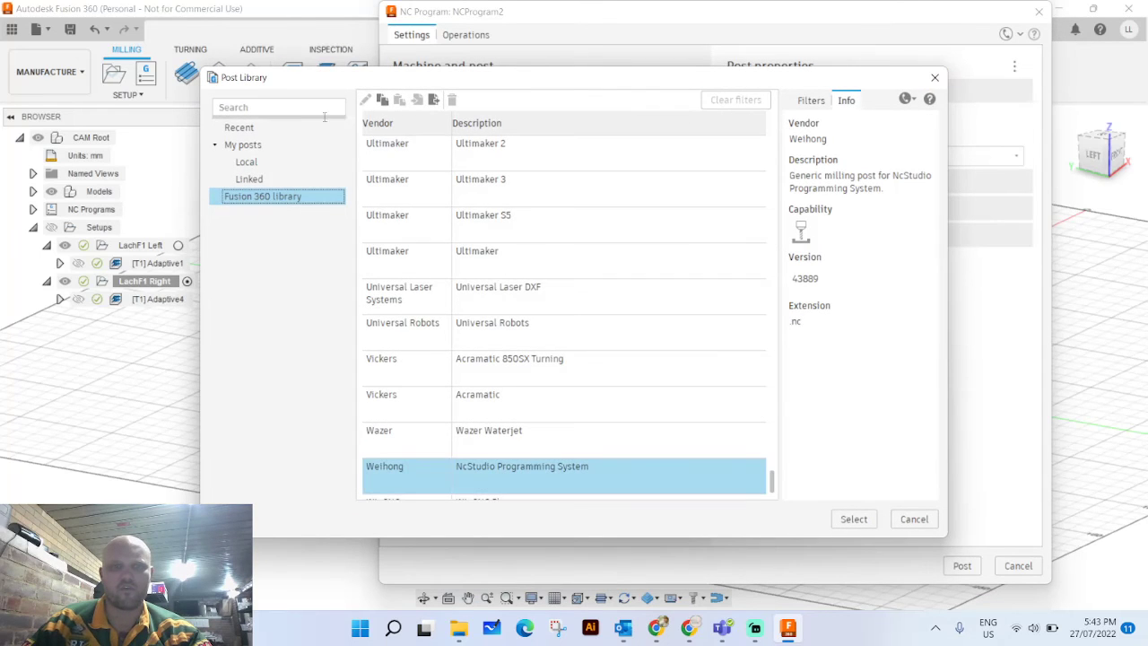
scroll(588, 238, up, 20)
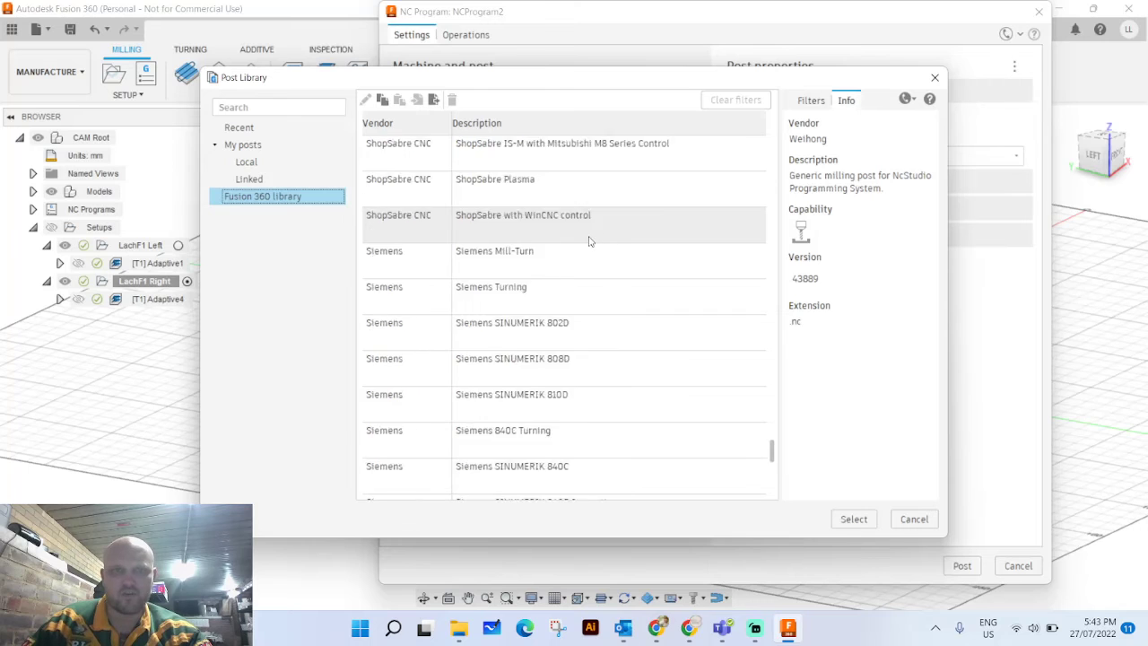
scroll(588, 237, up, 5)
scroll(591, 255, down, 20)
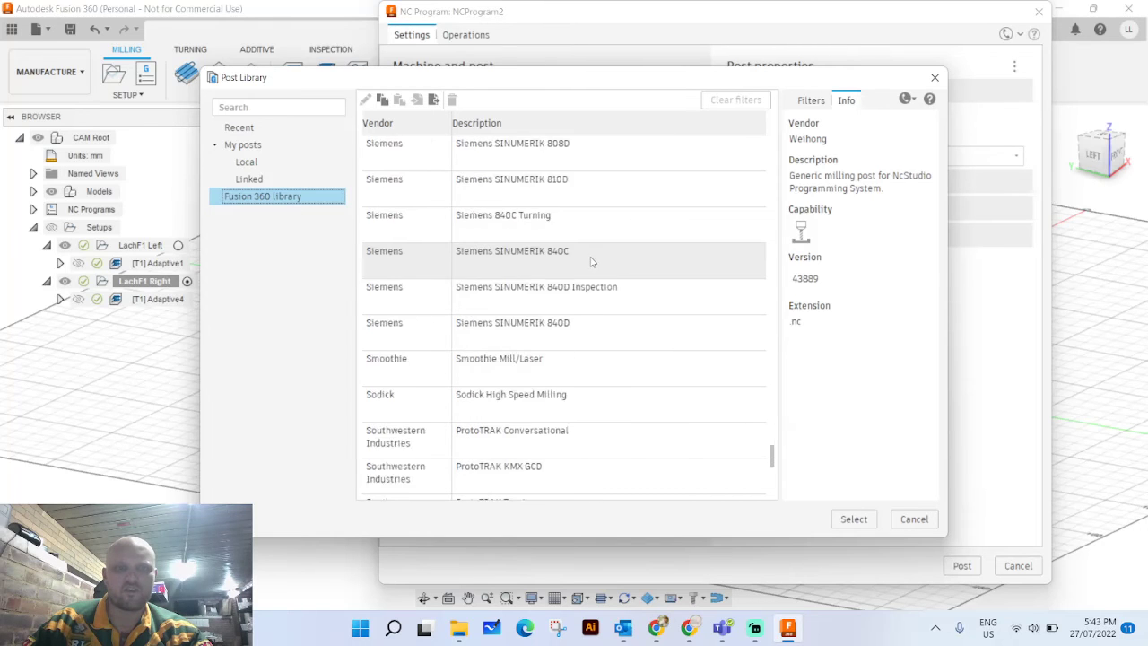
scroll(591, 262, down, 3)
scroll(397, 377, up, 2)
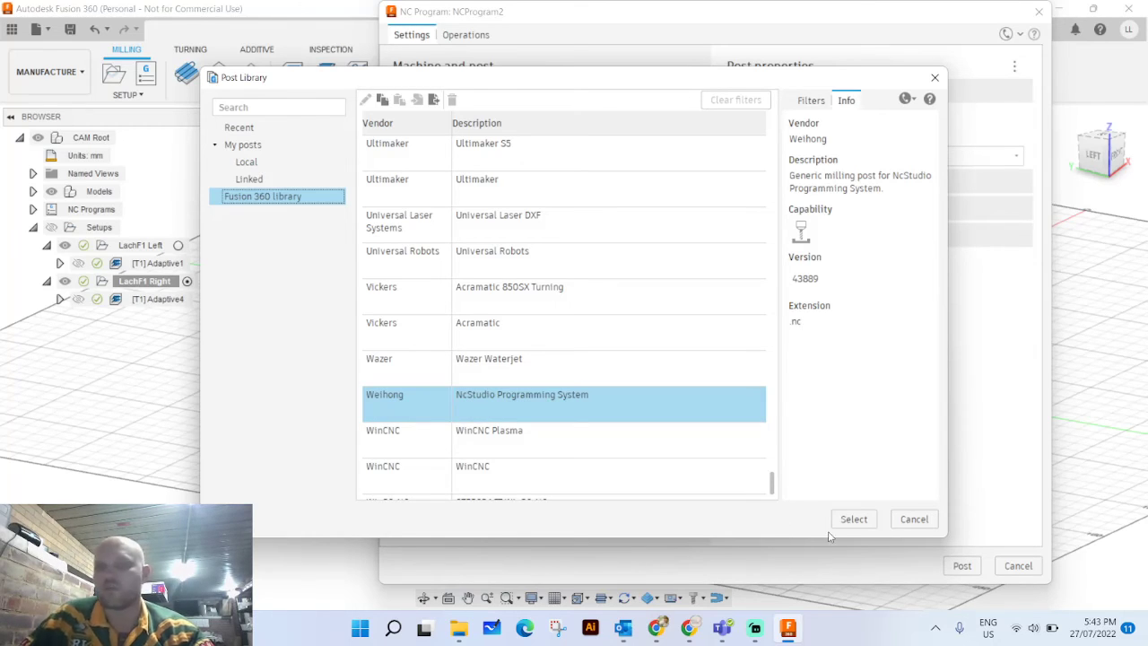
click(854, 525)
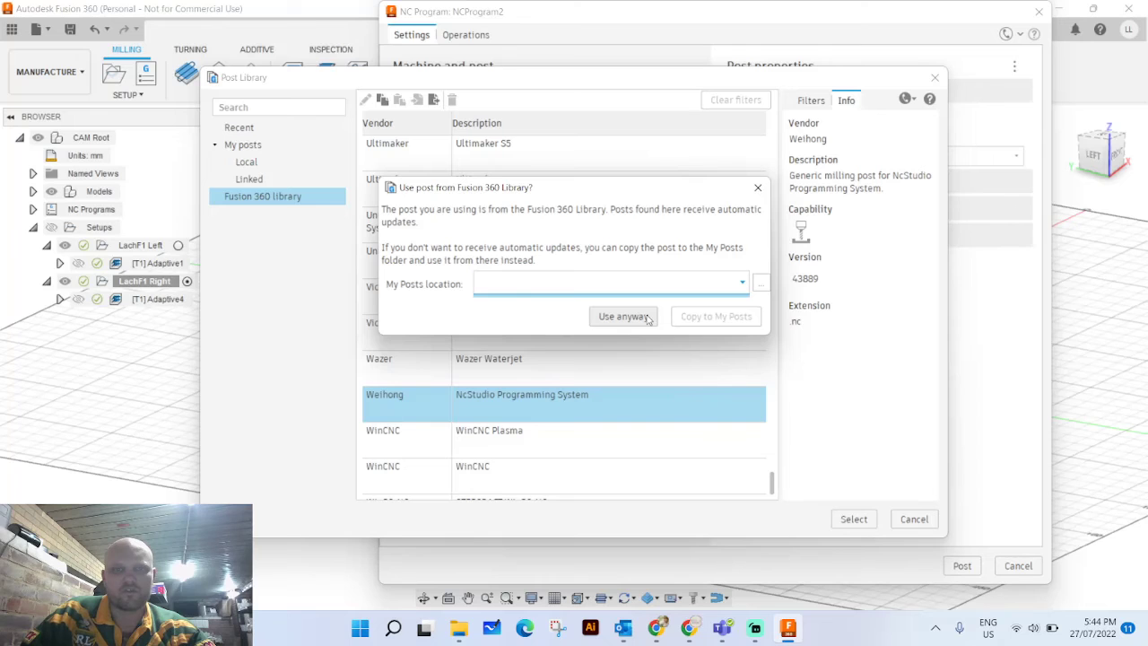
click(758, 187)
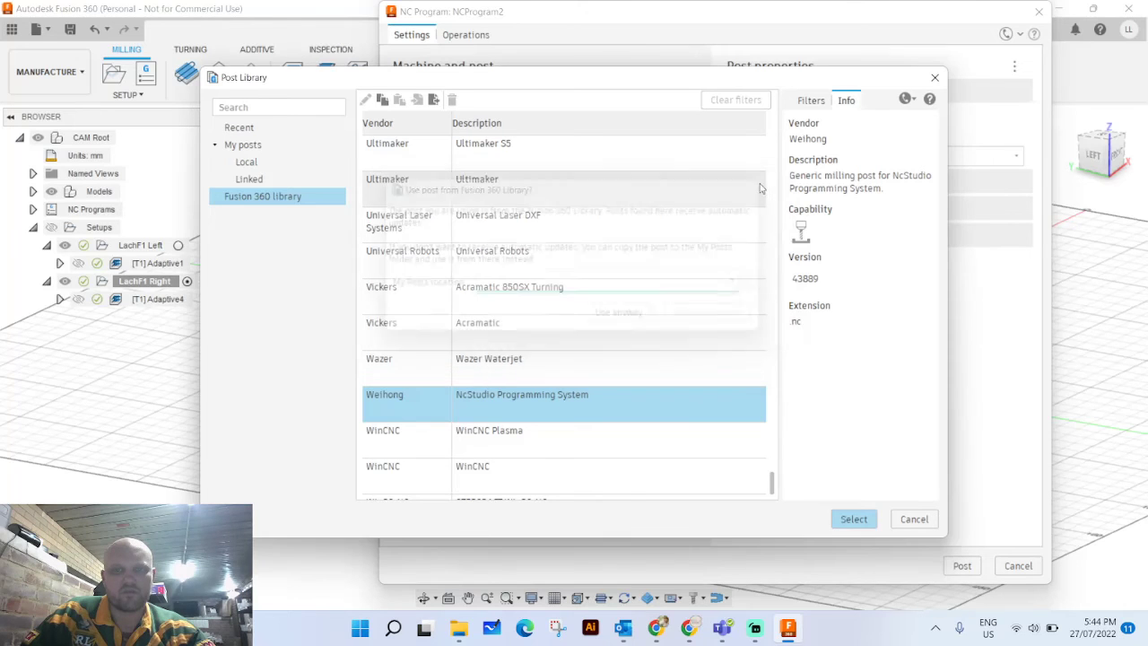
click(892, 517)
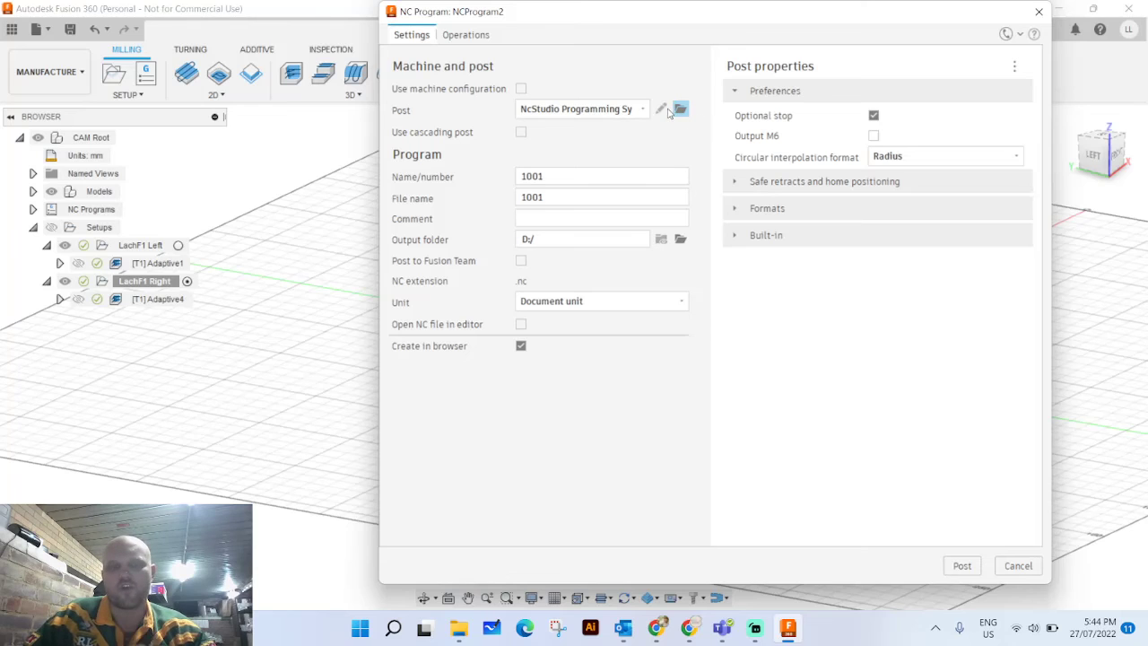
Name the NC program and its output file LachF1 Right.
click(548, 179)
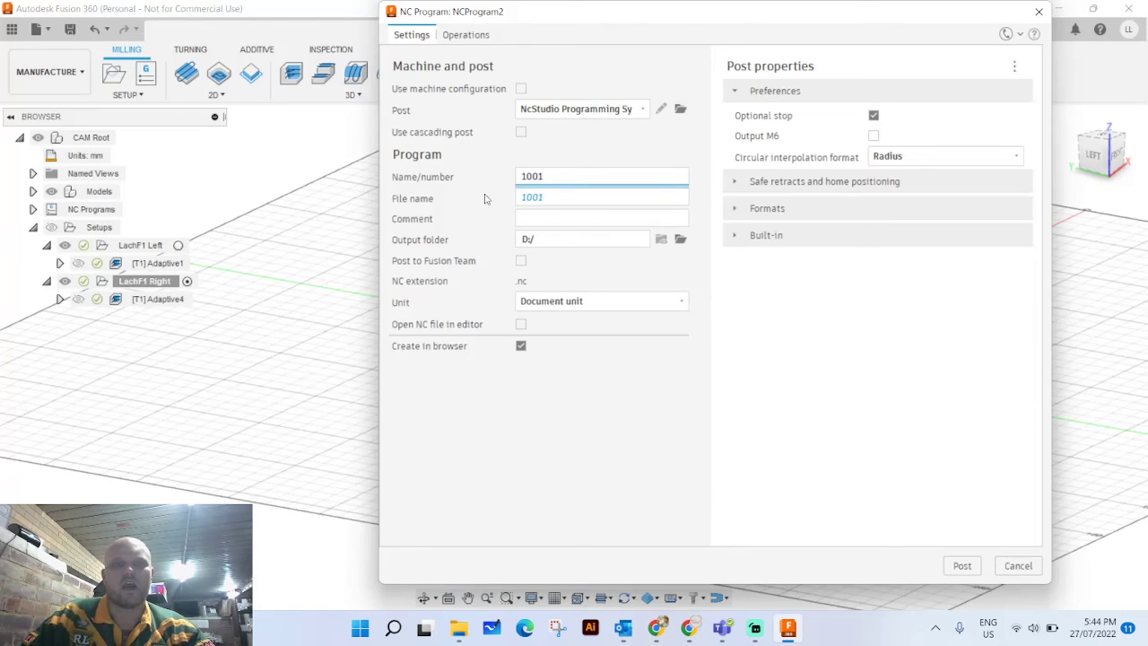
double_click(542, 176)
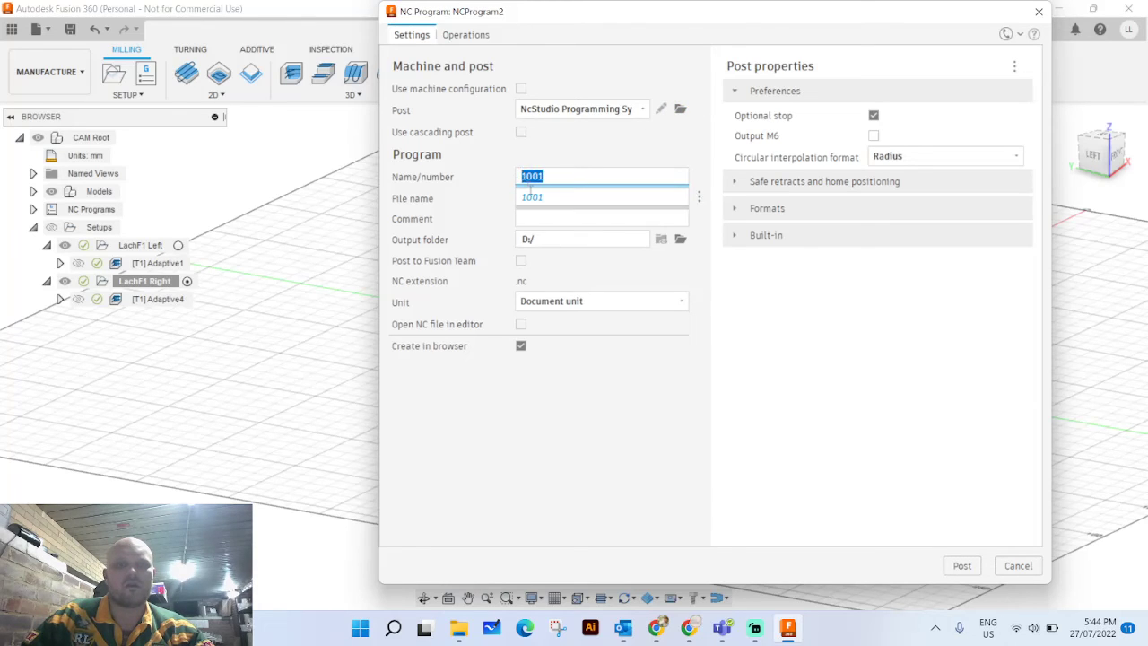
text(Kach)
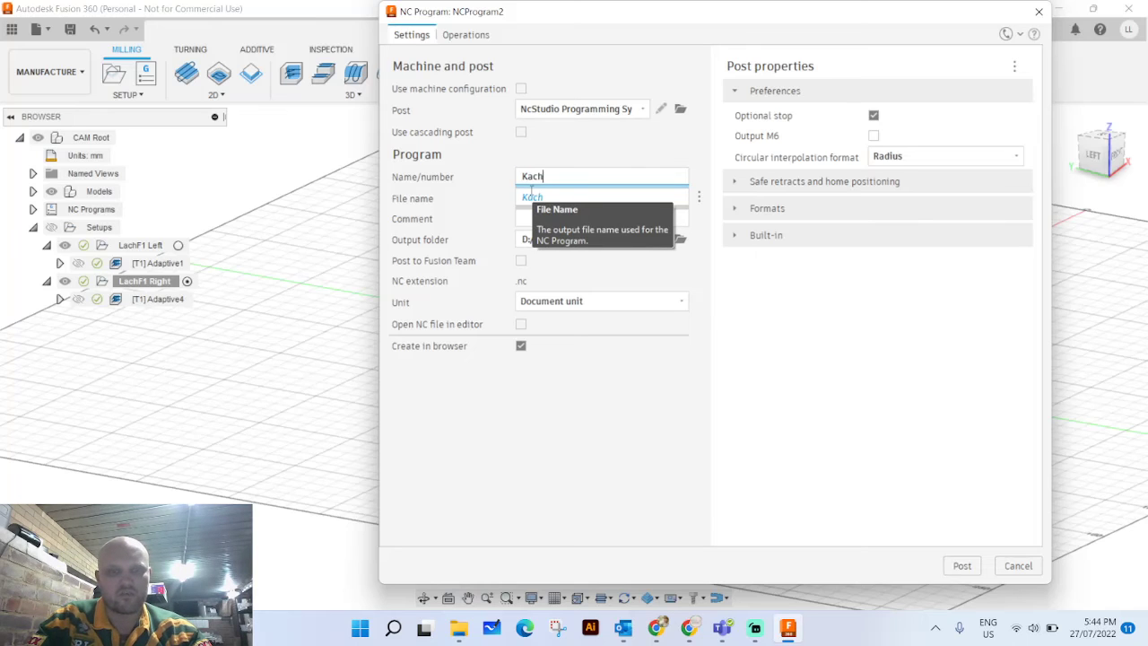
text(F)
key(BackSpace)
key(BackSpace)
key(BackSpace)
key(BackSpace)
key(BackSpace)
text(Lach)
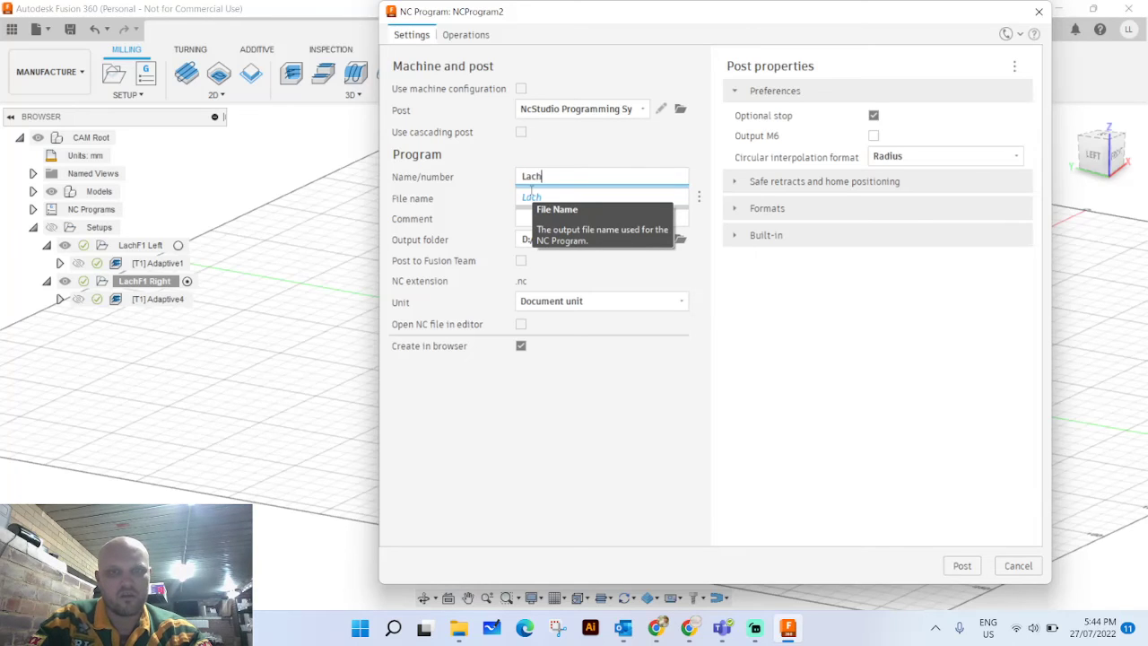
text(F1 Right)
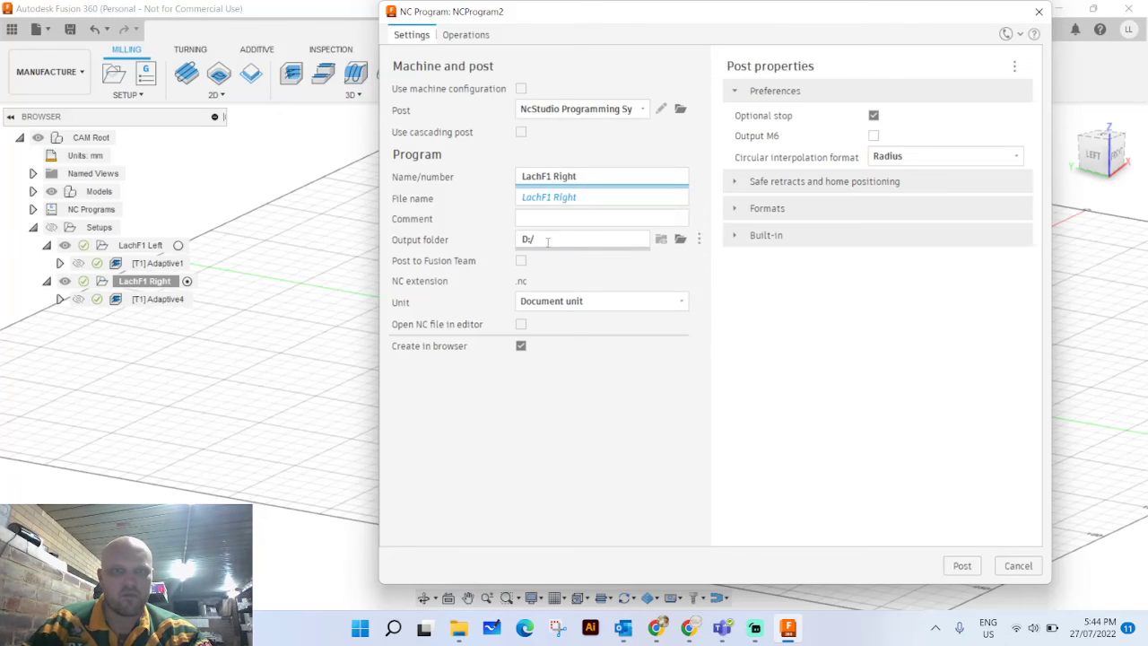
Set the program's output folder to Documents and post it, accepting the notice about multiple setups.
click(680, 238)
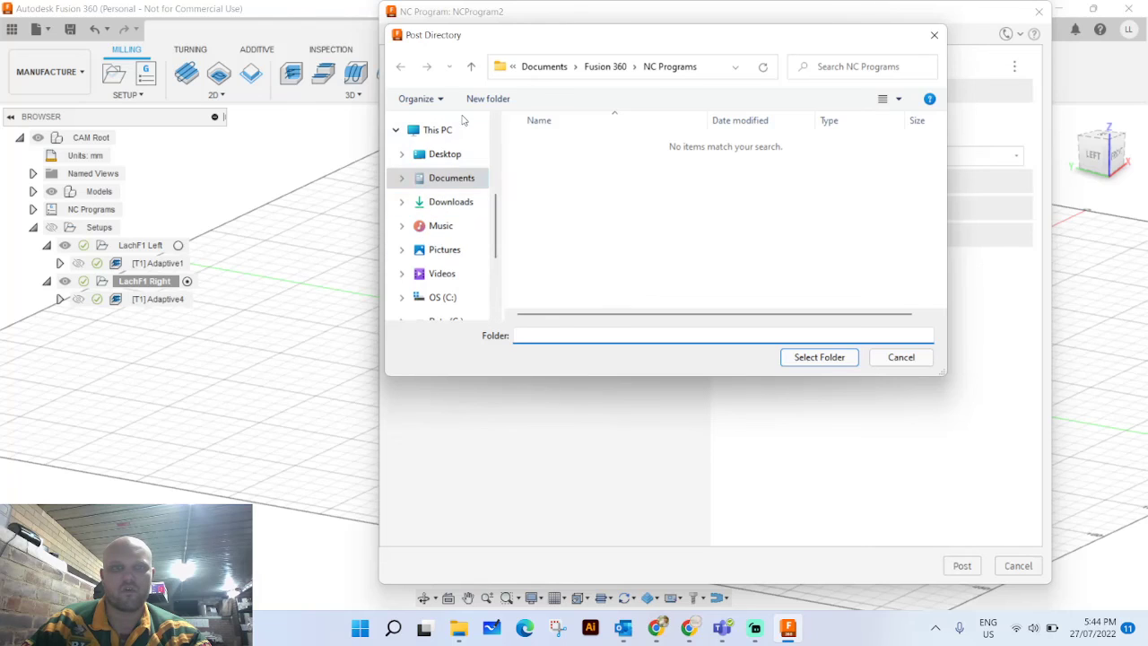
click(456, 128)
scroll(673, 249, down, 5)
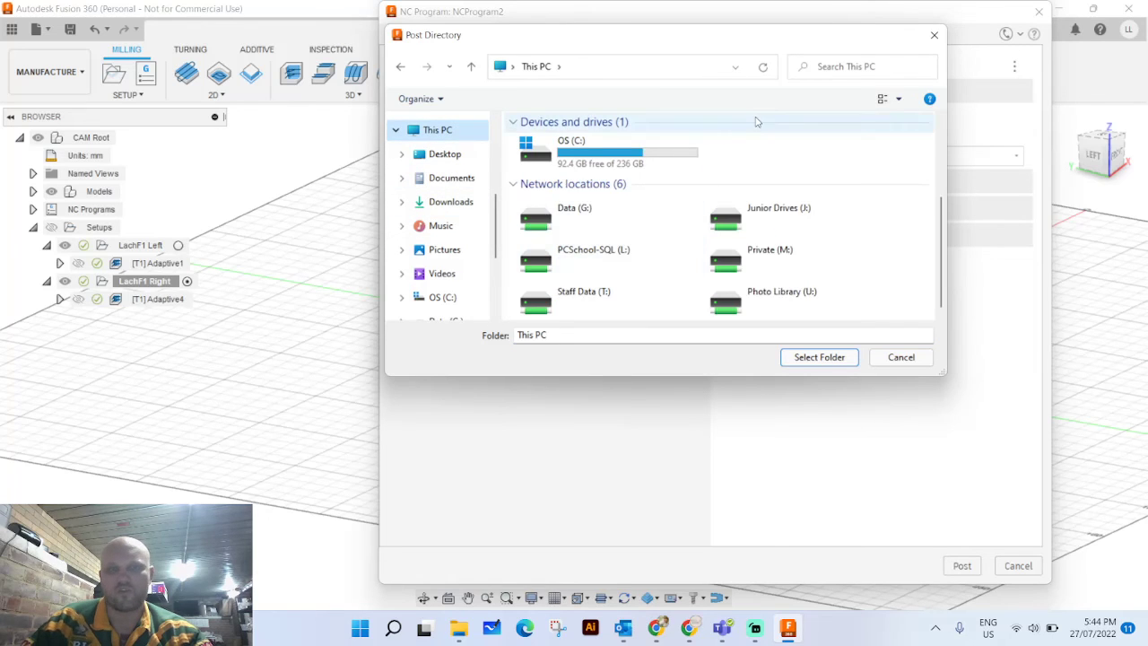
scroll(449, 216, up, 1)
click(448, 229)
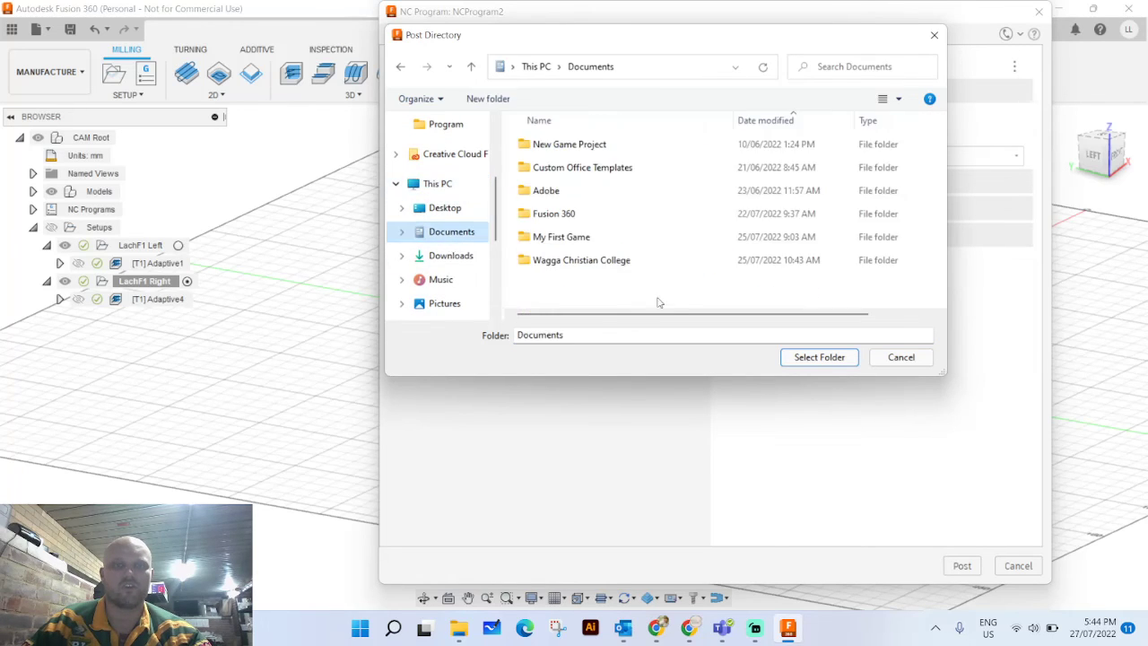
click(806, 358)
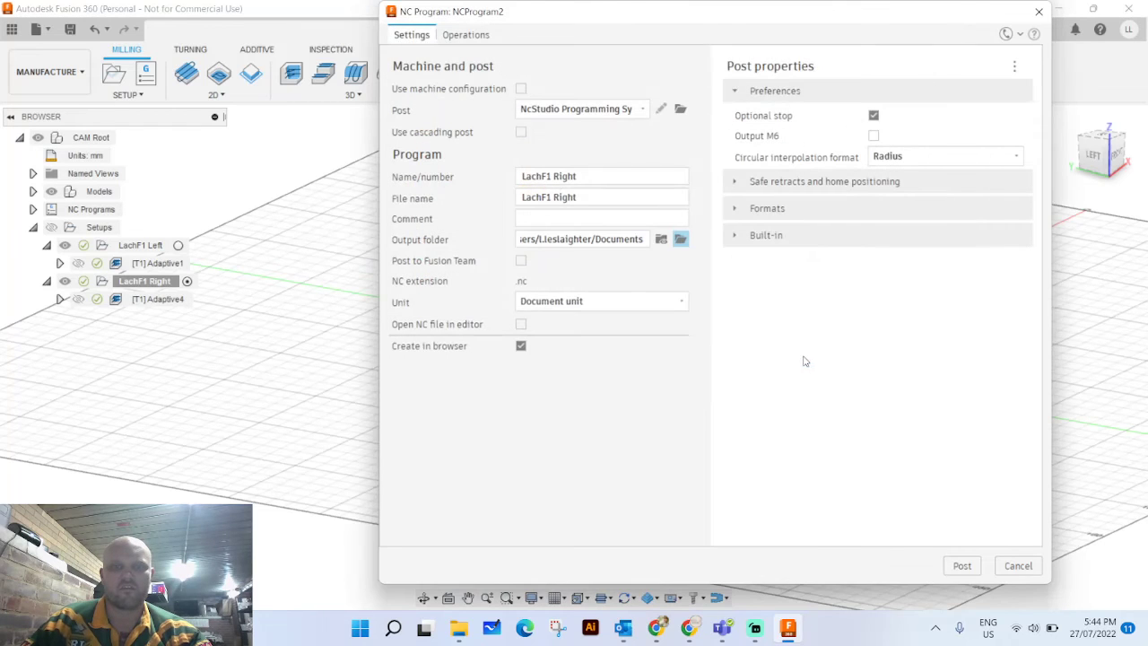
click(961, 566)
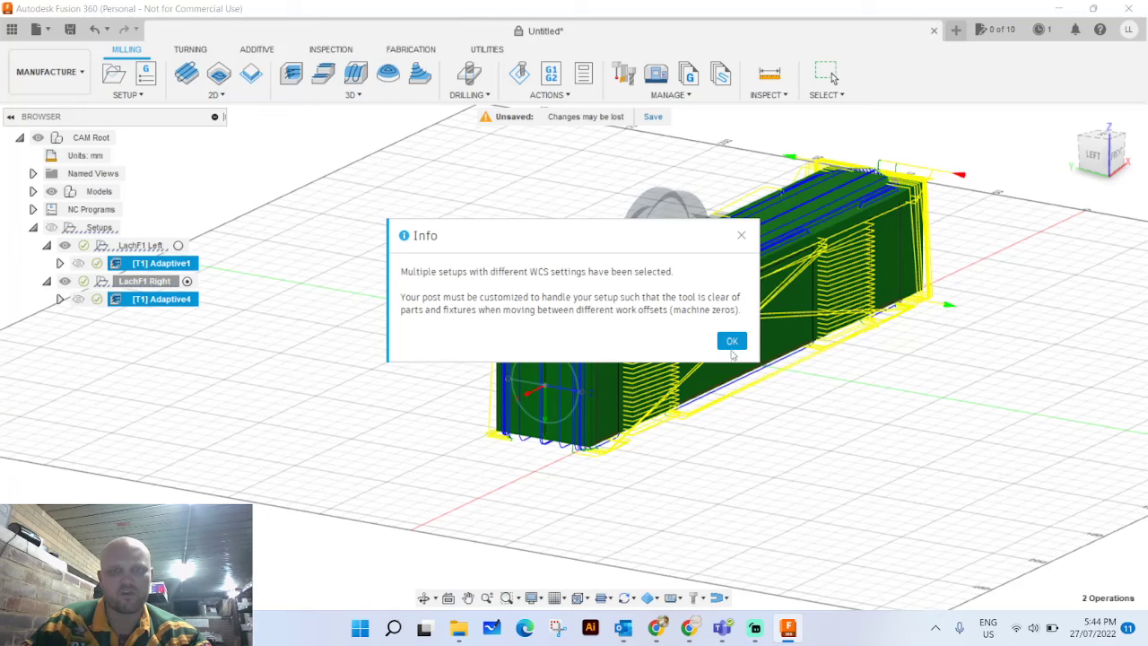
click(732, 341)
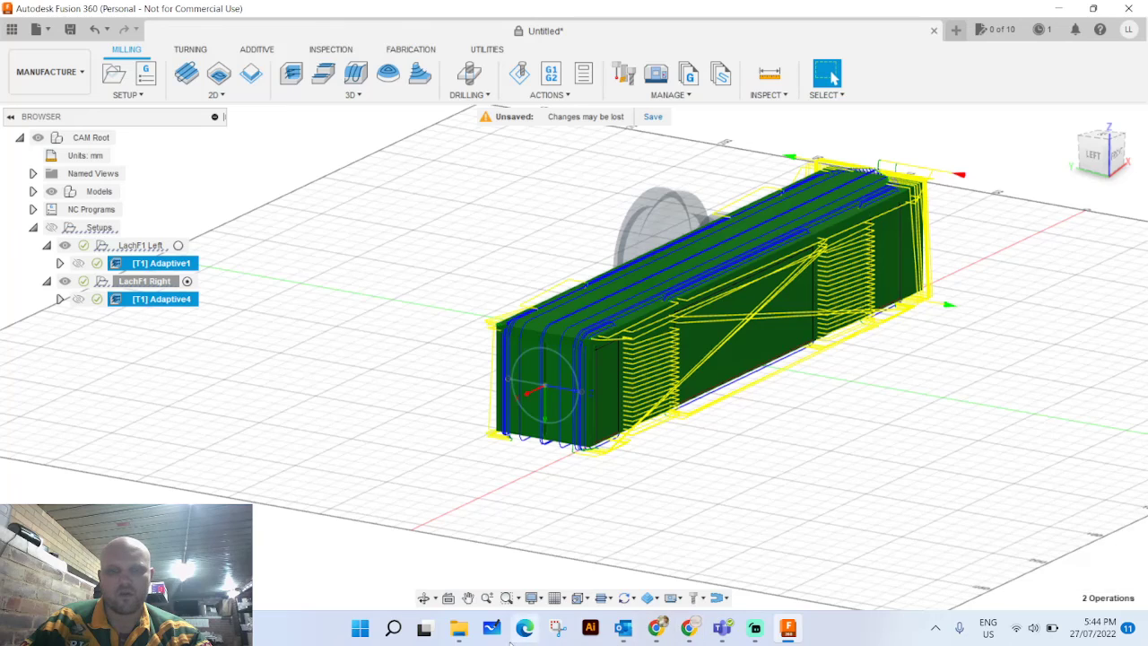
Switch to File Explorer, locate the posted LachF1 Right.nc in Documents, and return to Fusion 360.
click(459, 628)
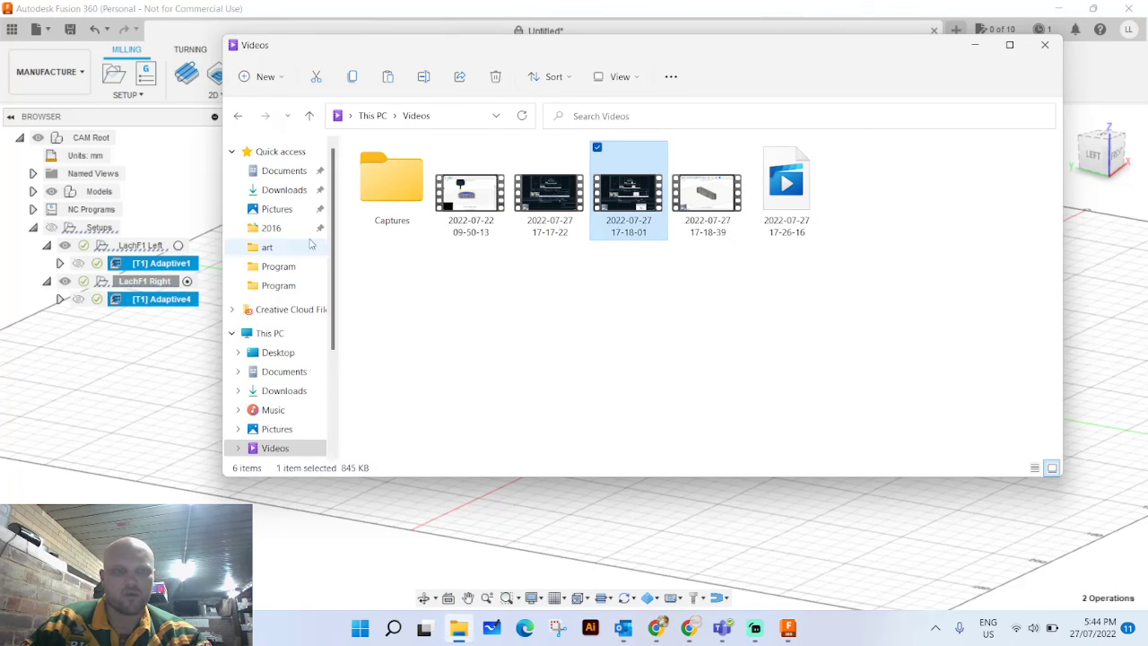
click(284, 171)
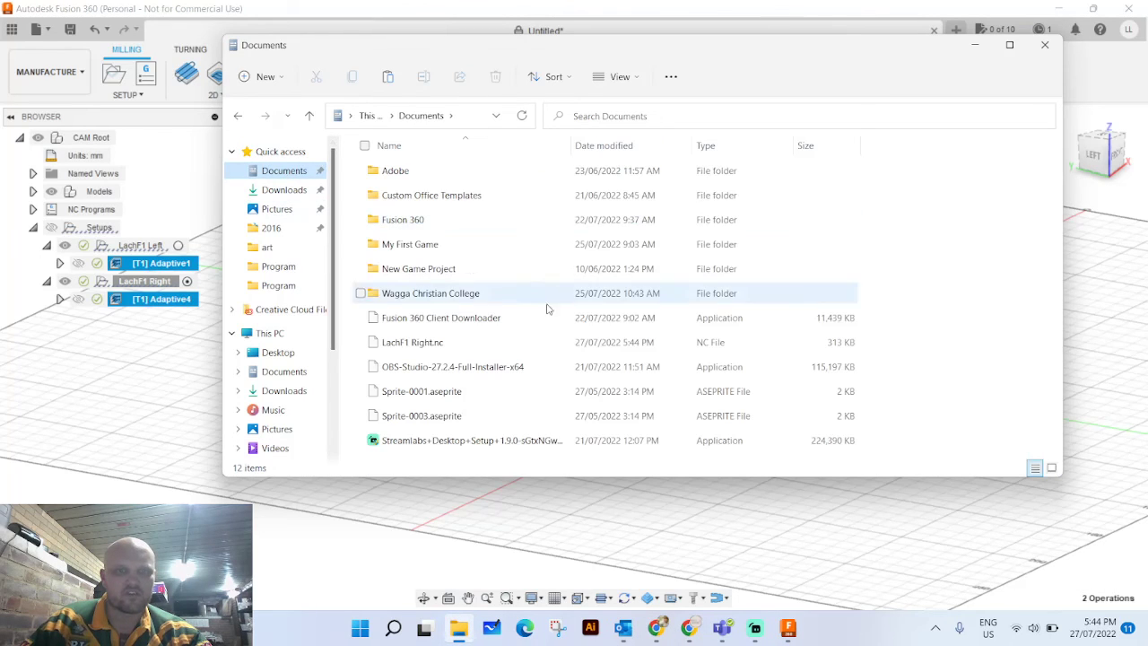
click(507, 349)
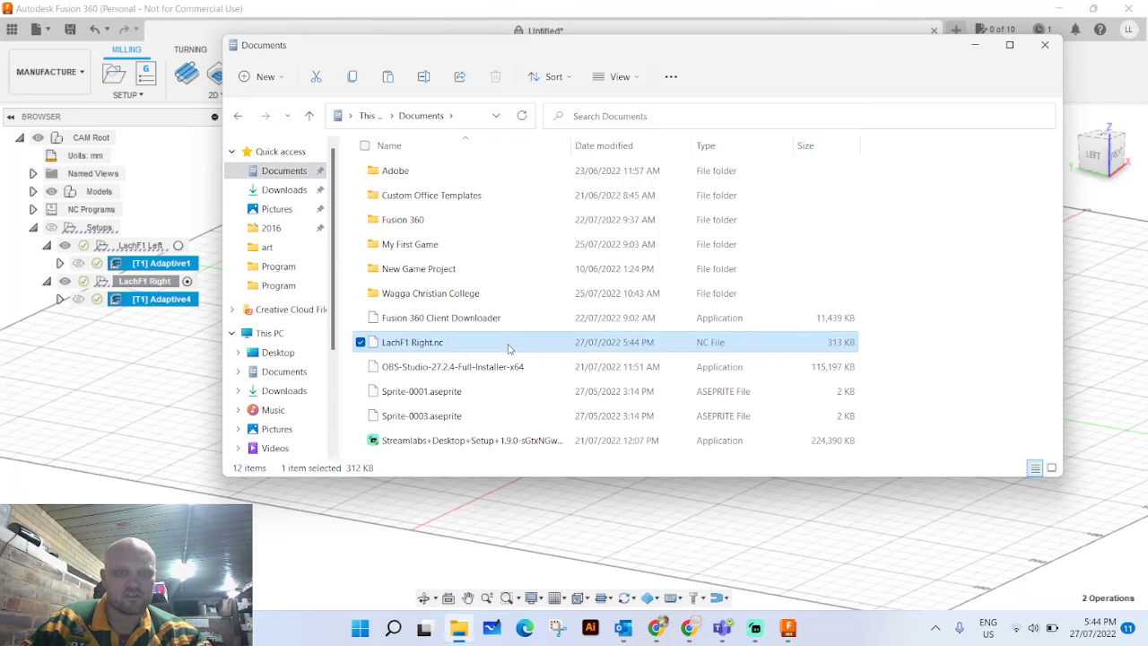
click(135, 437)
Post only the Adaptive operation of the LachF1 Left setup as an NC program named LachF1Left.
click(166, 266)
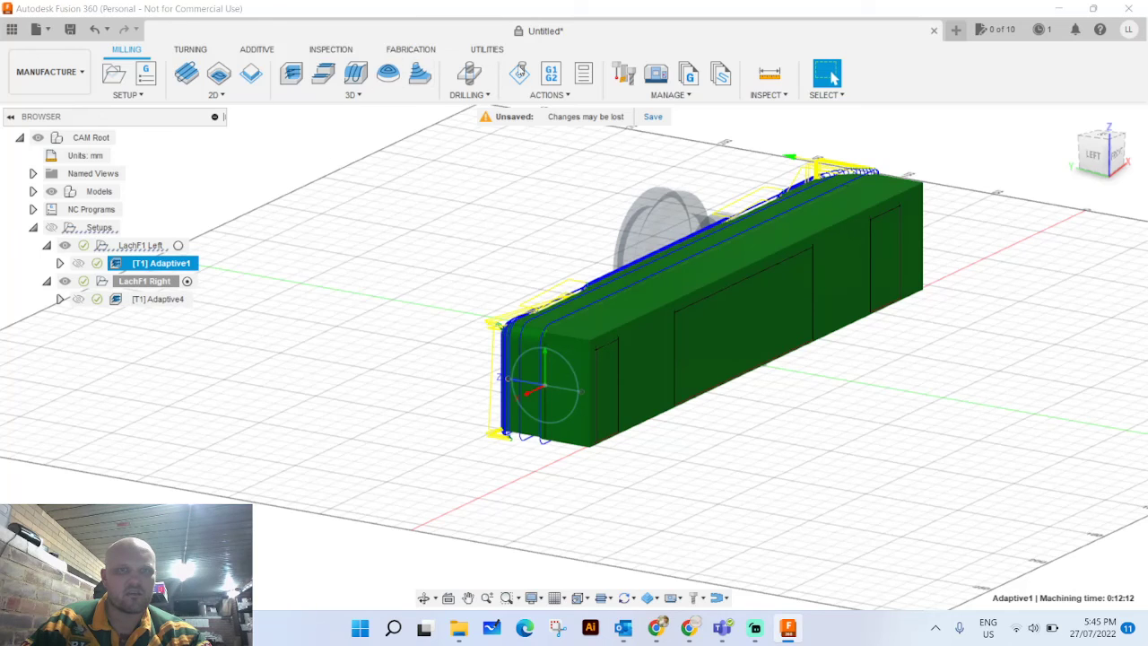
click(551, 75)
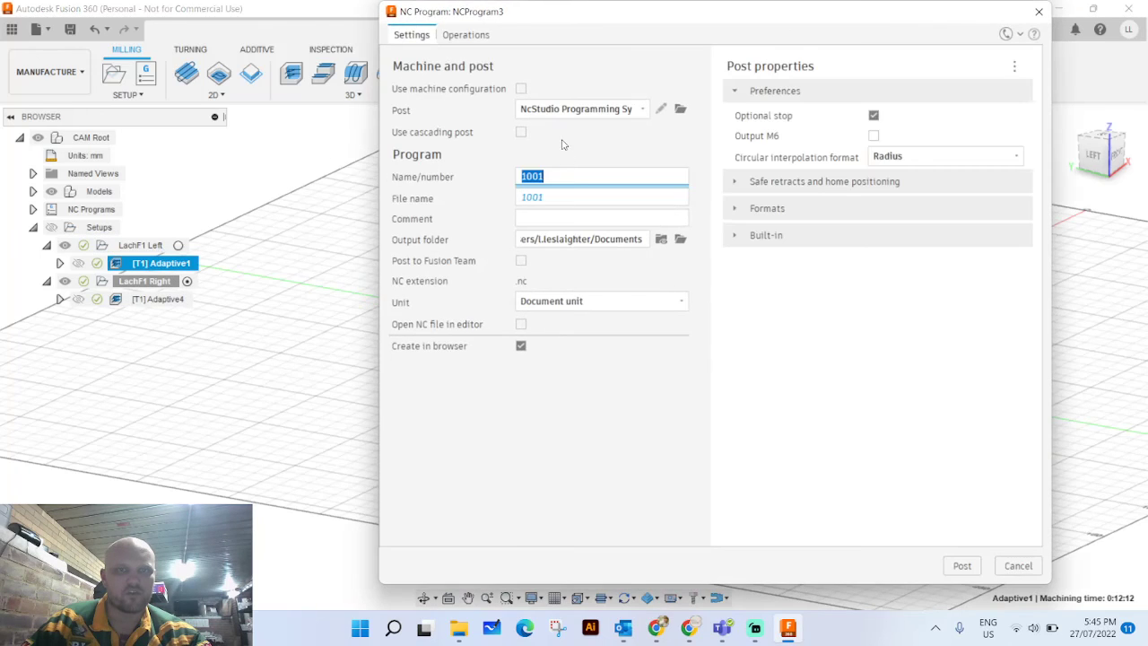
text(La)
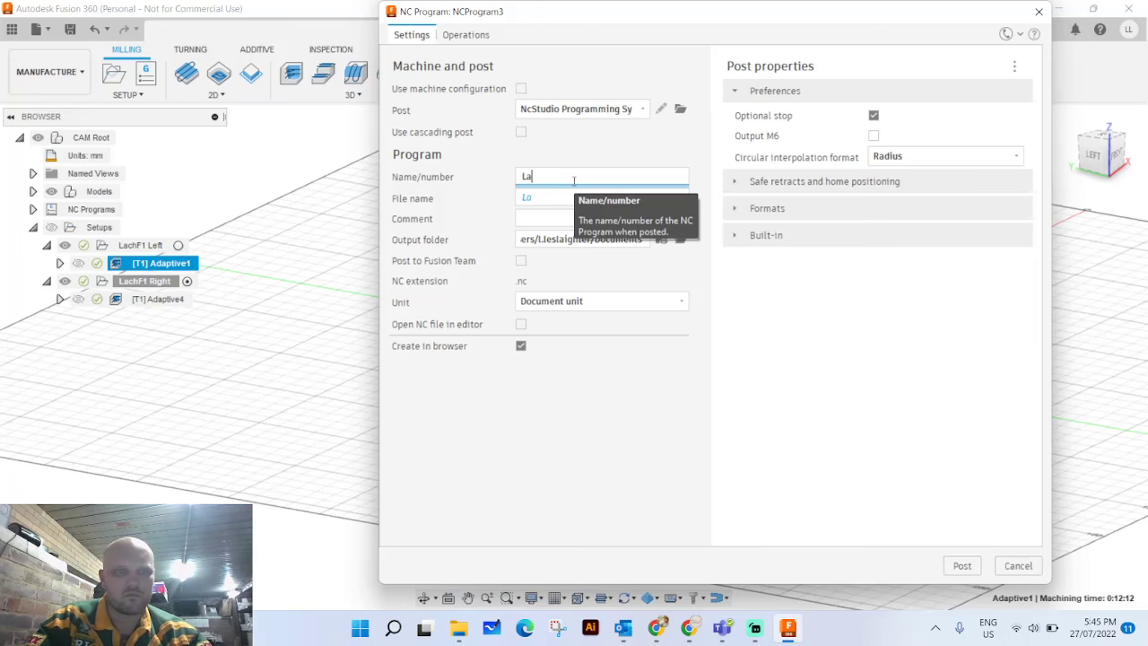
text(chF1L)
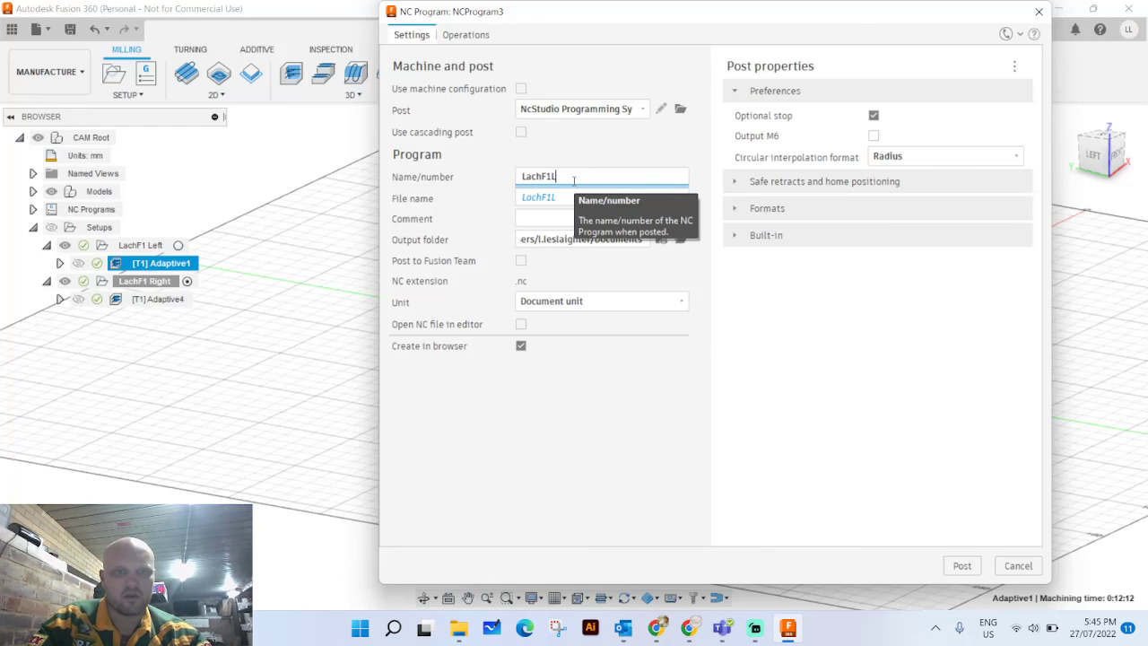
text(eft)
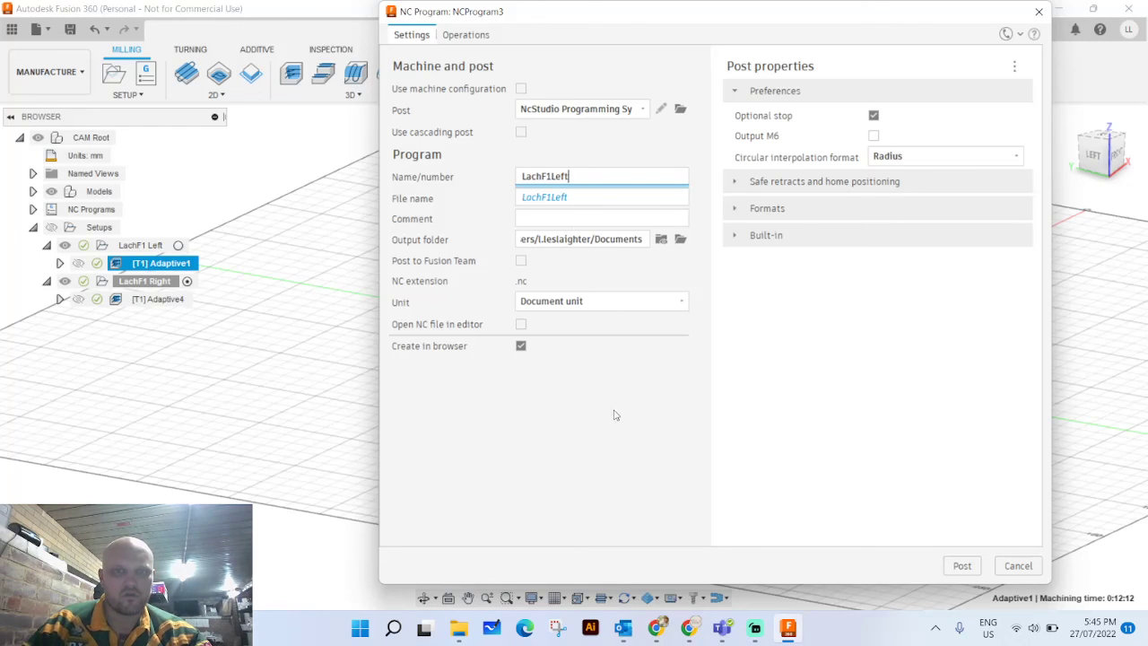
click(960, 565)
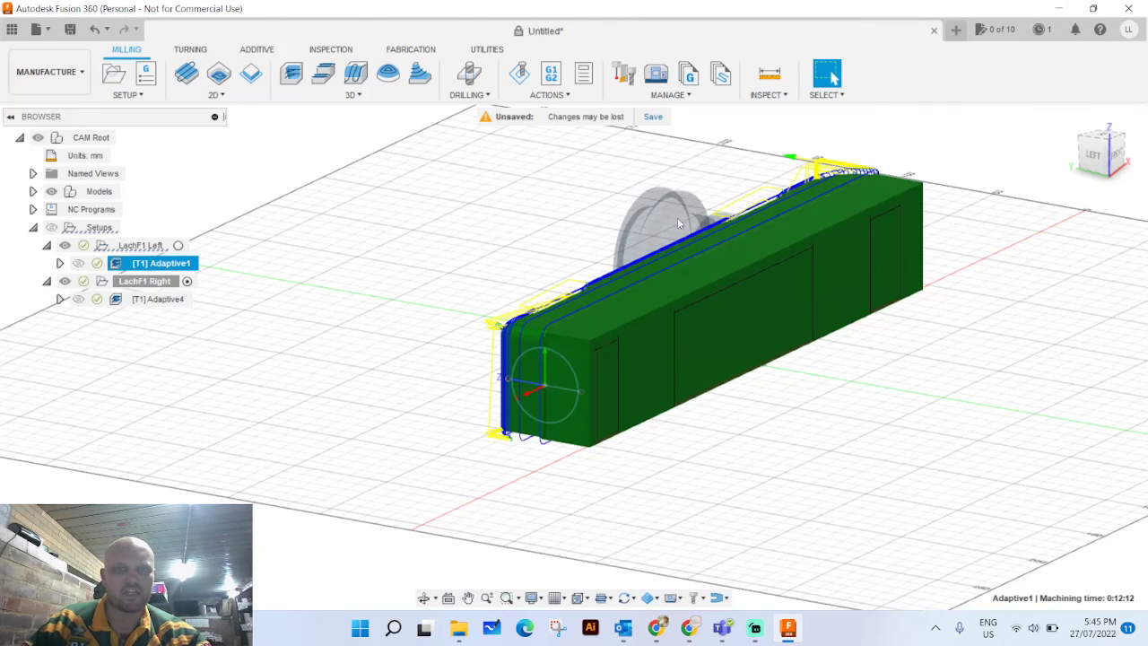
Post only the Adaptive operation of the LachF1 Right setup as an NC program named LachF1Right.
click(173, 300)
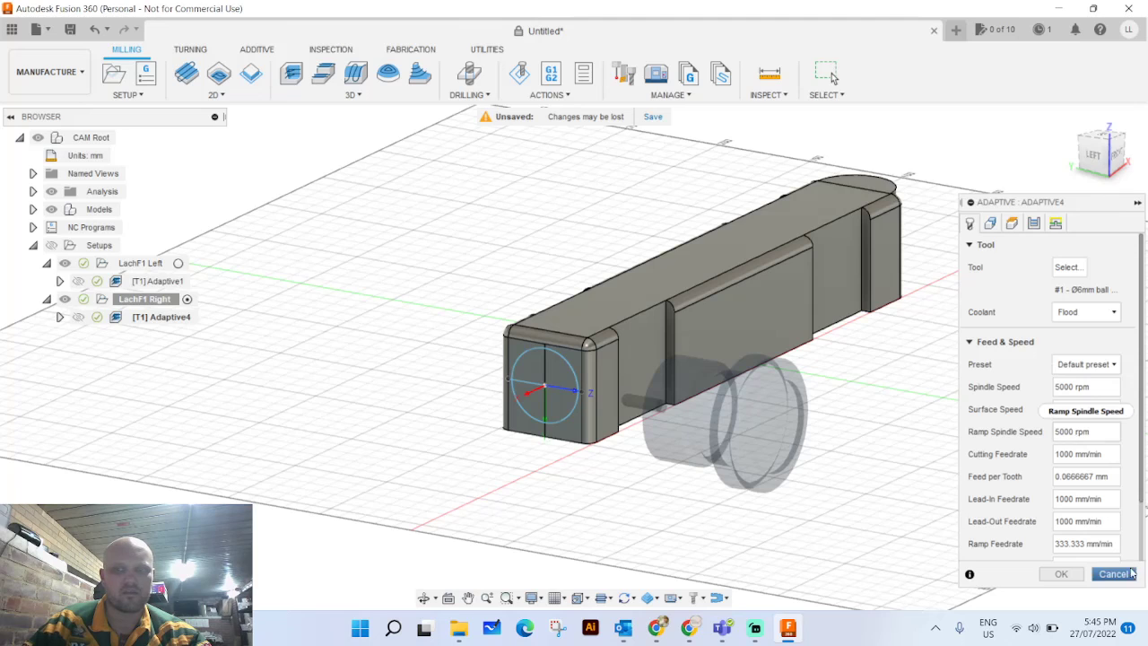
click(1115, 574)
key(F2)
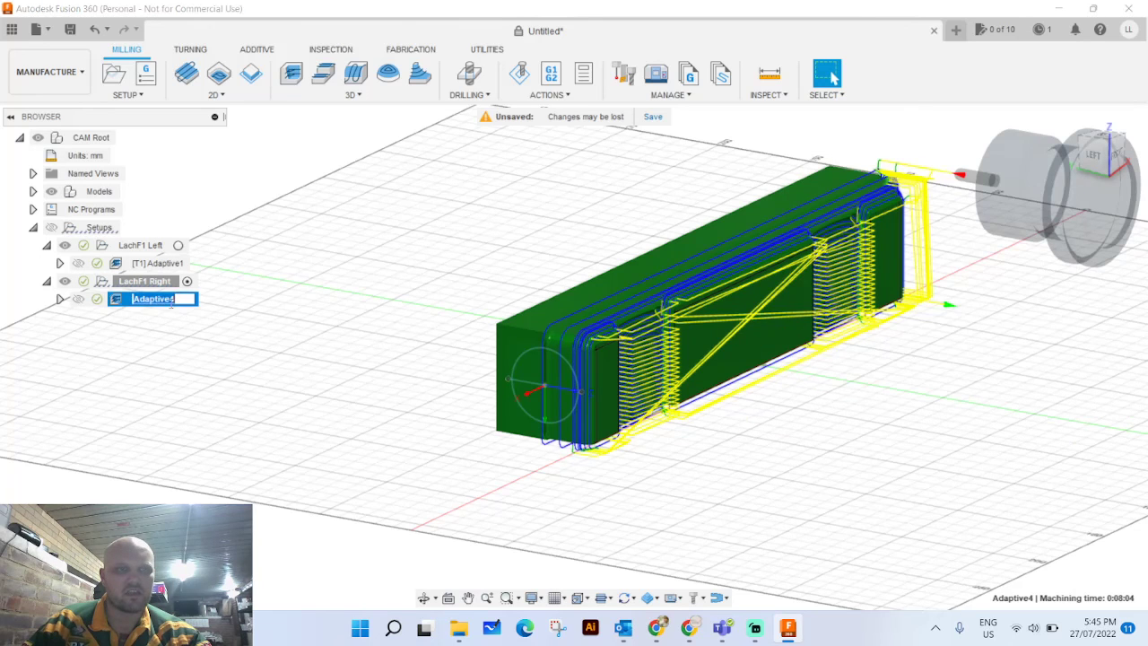
key(Return)
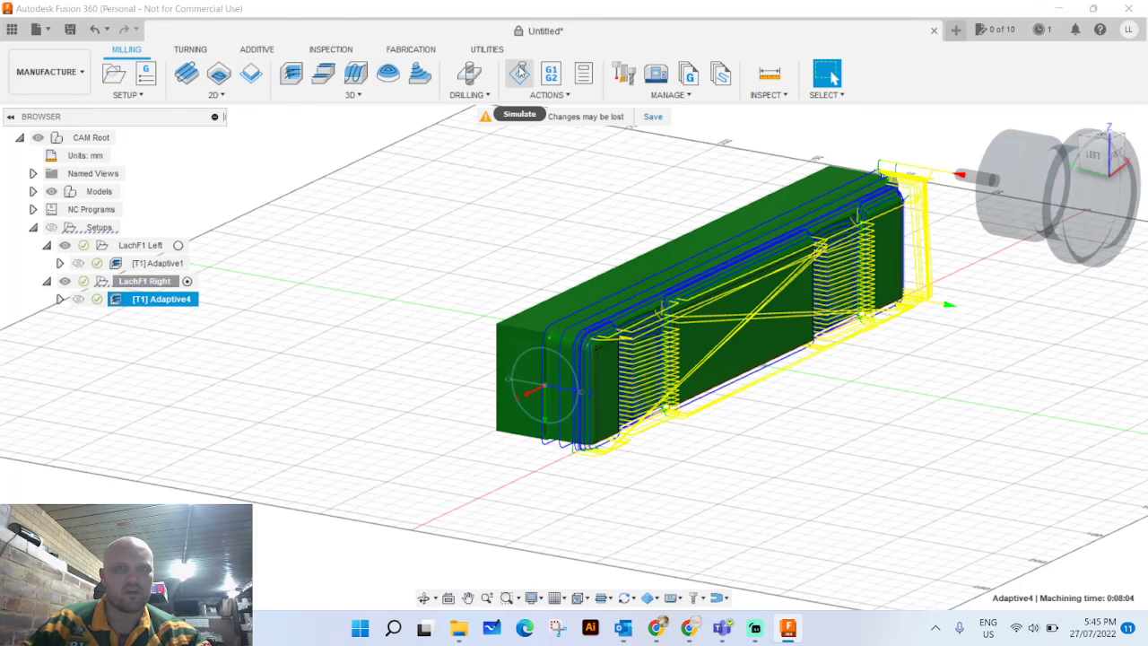
click(550, 76)
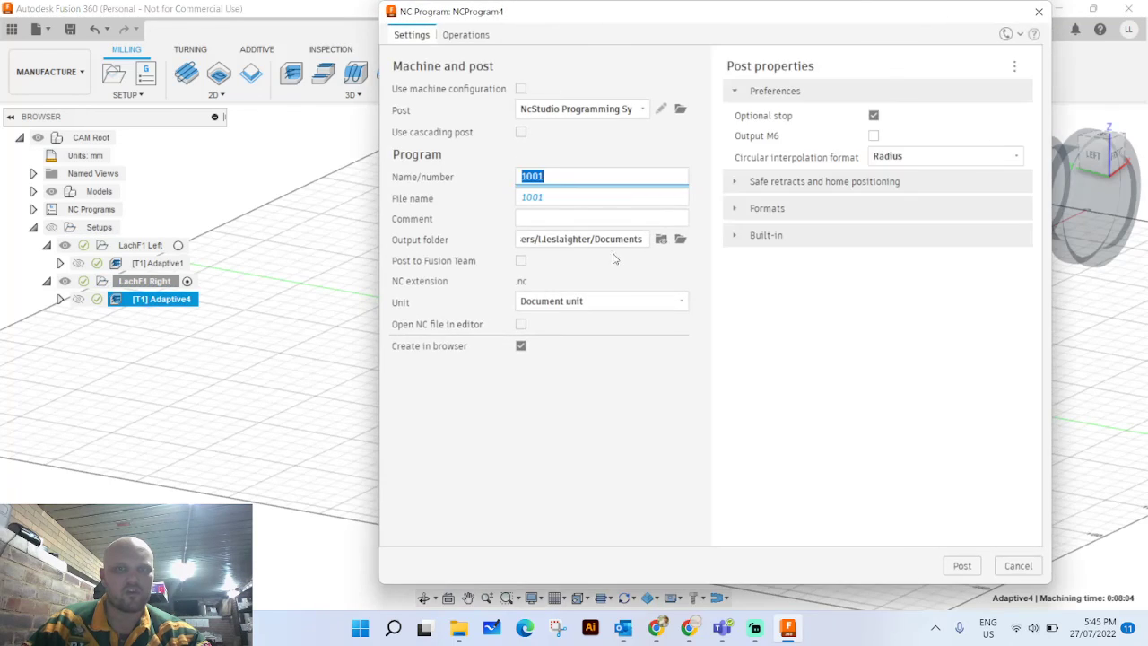
text(Lac)
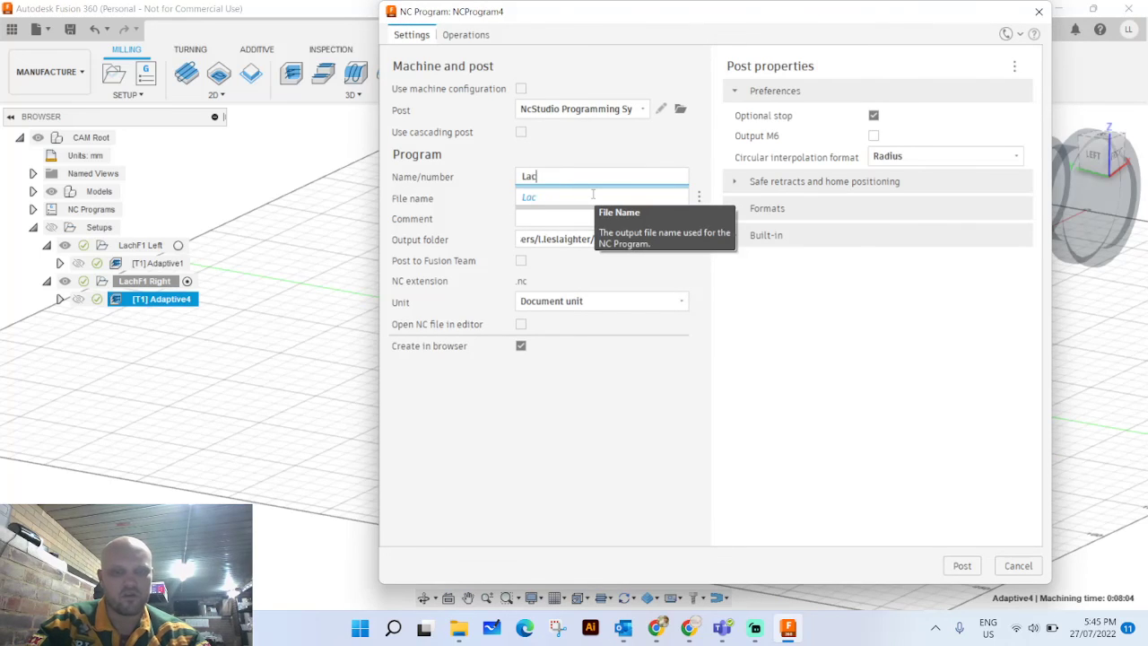
text(hF1Right)
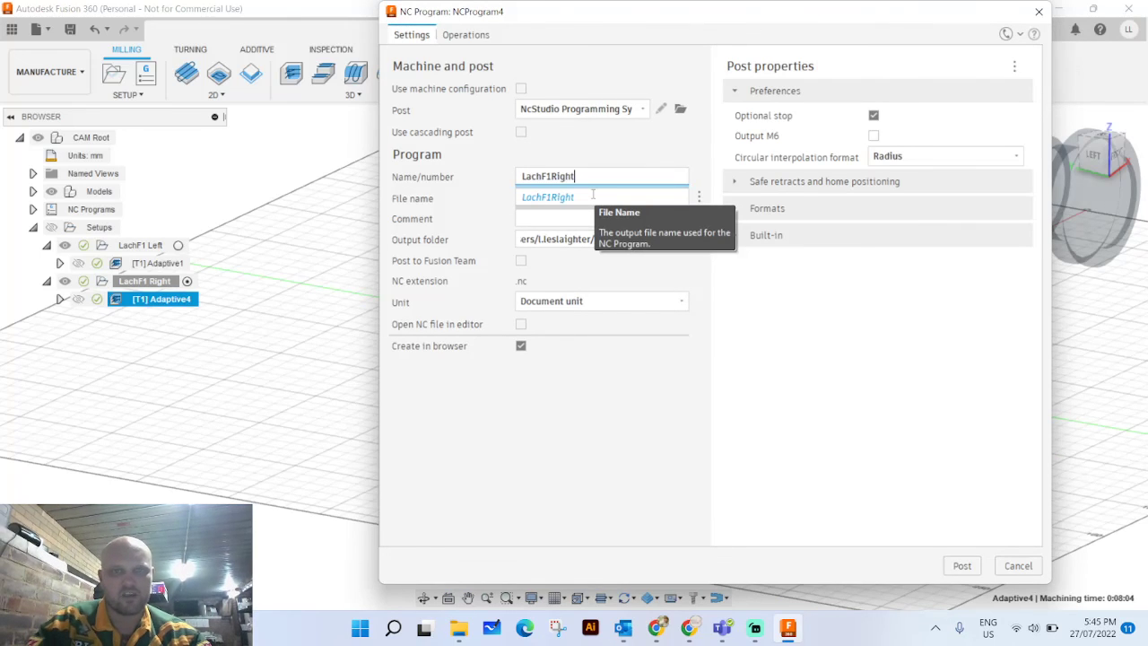
click(961, 565)
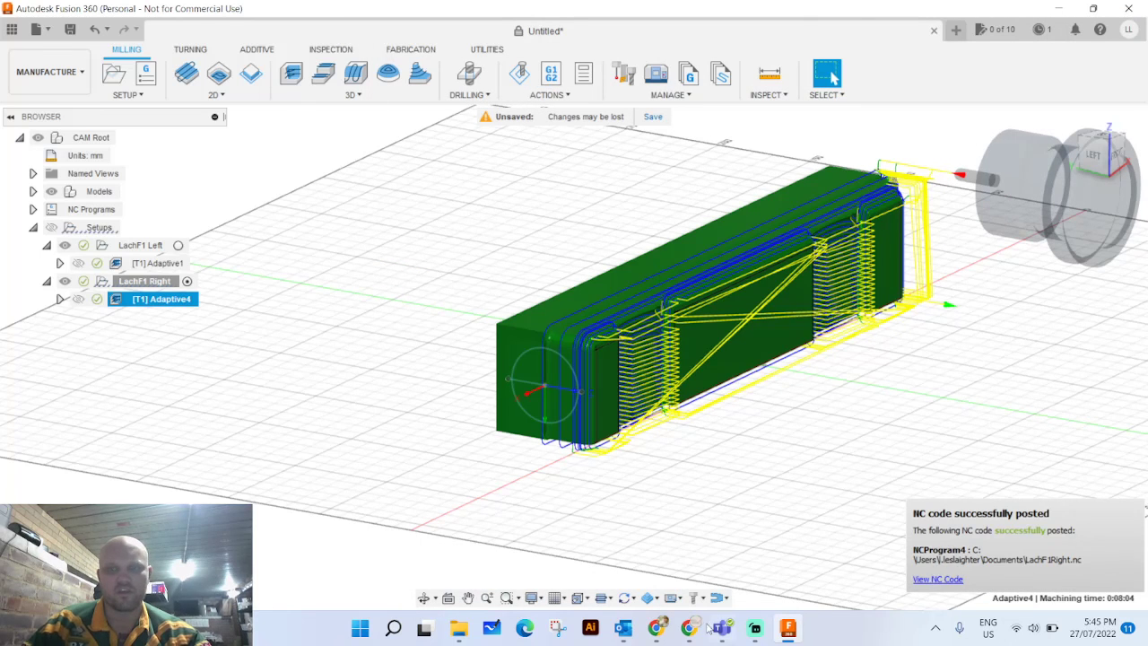
Switch to File Explorer, locate the posted LachF1Left.nc and LachF1Right.nc in Documents, and close the window.
click(458, 628)
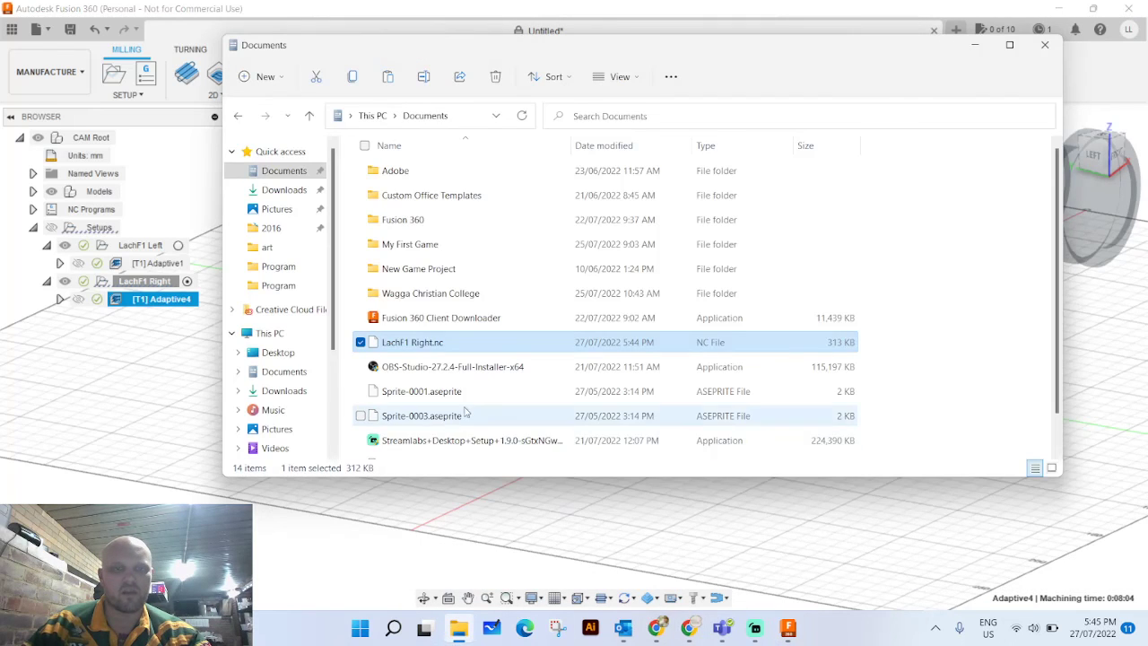
scroll(485, 386, down, 1)
click(822, 170)
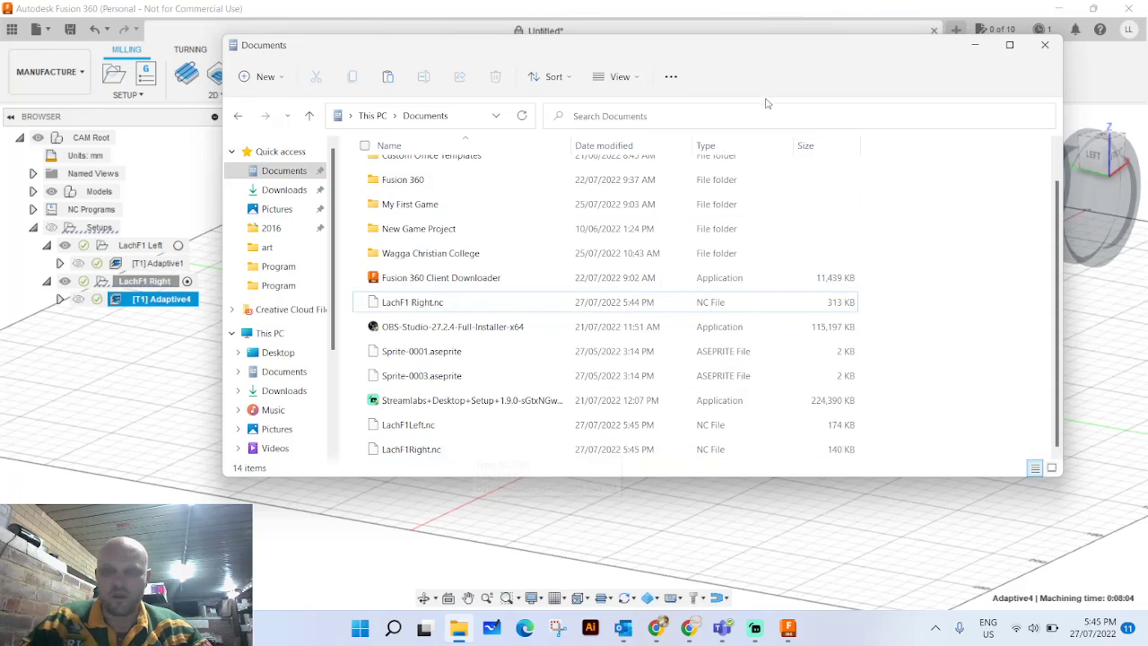
click(1045, 45)
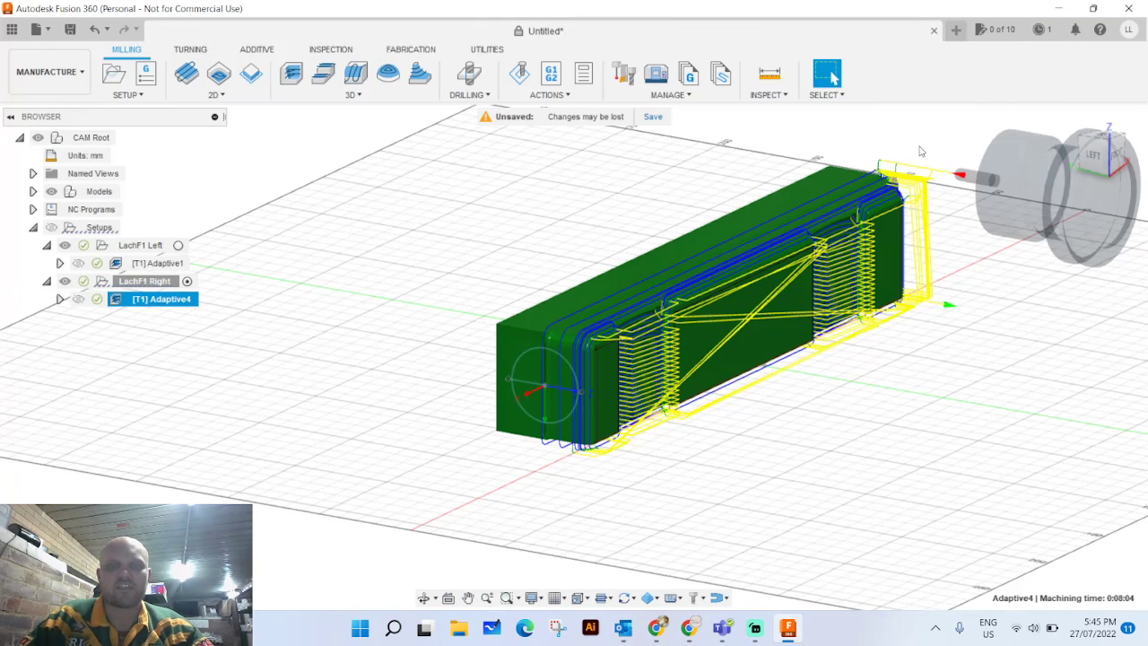
click(754, 628)
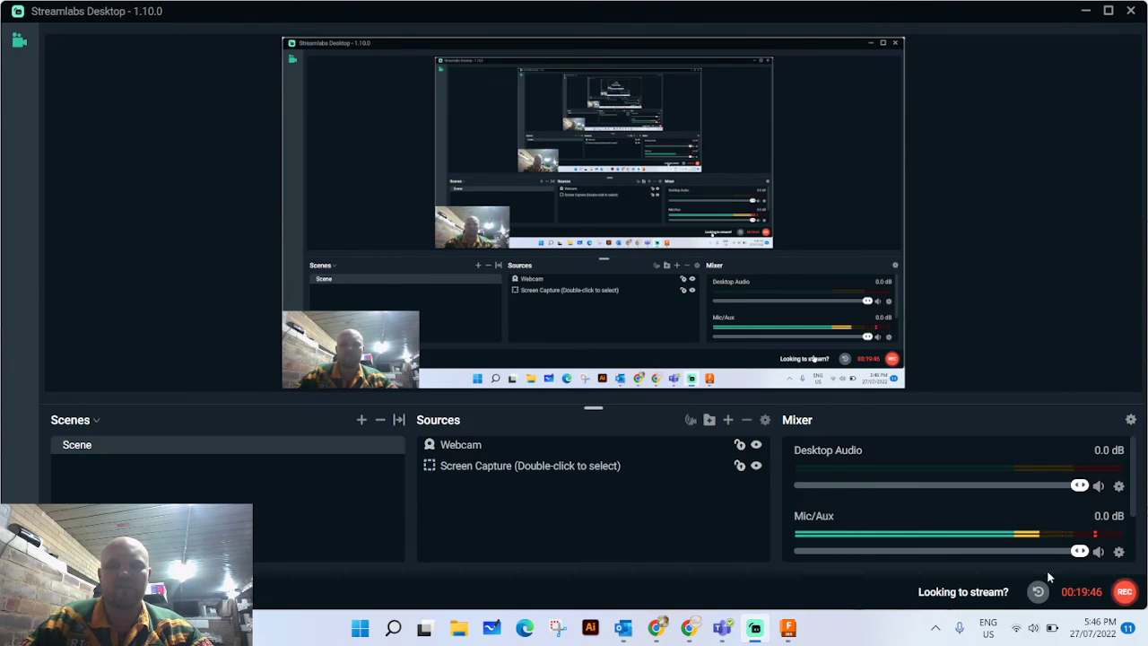